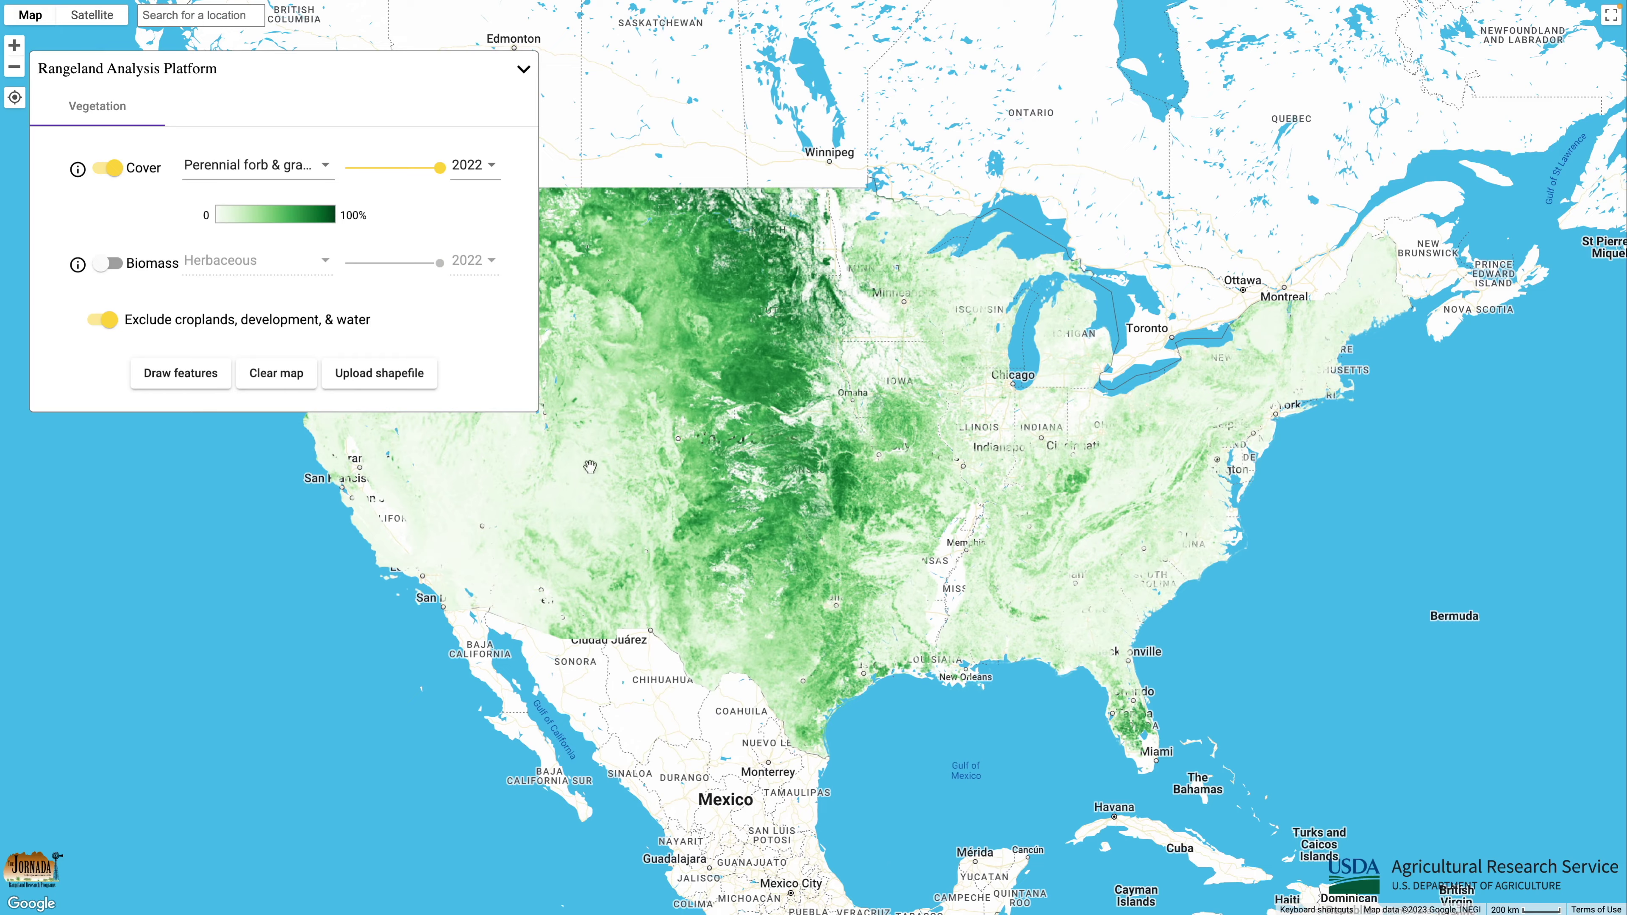
Step: Draw a five-sided polygon feature on the map just west of Fort Collins to generate its vegetation charts
scroll(843, 451, "up", 2)
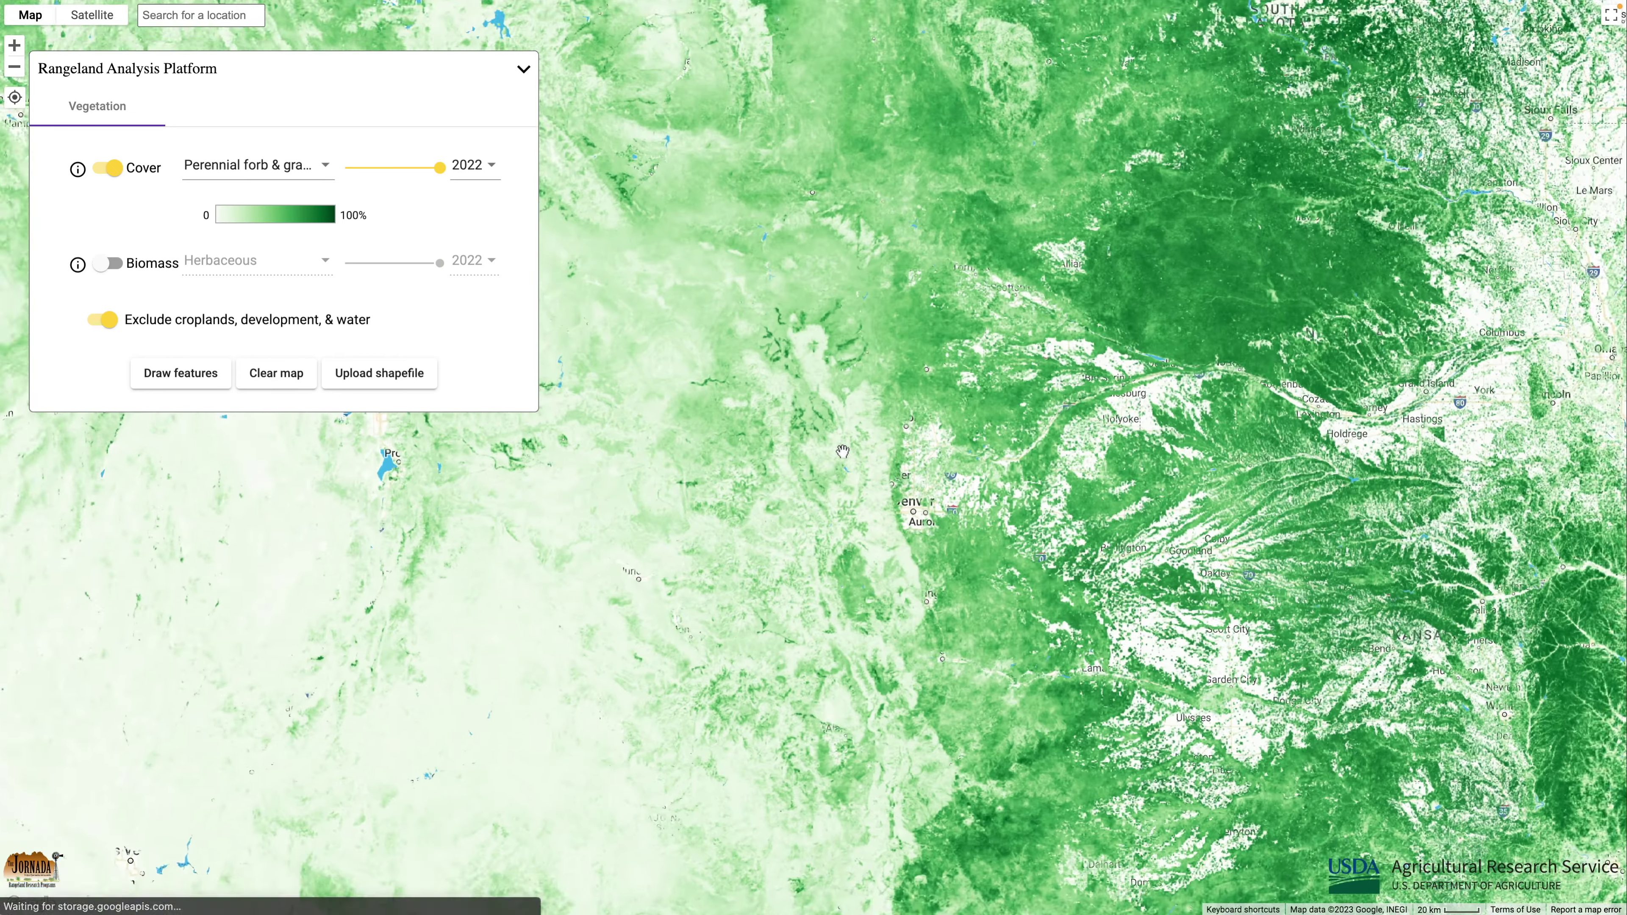
scroll(842, 451, "up", 3)
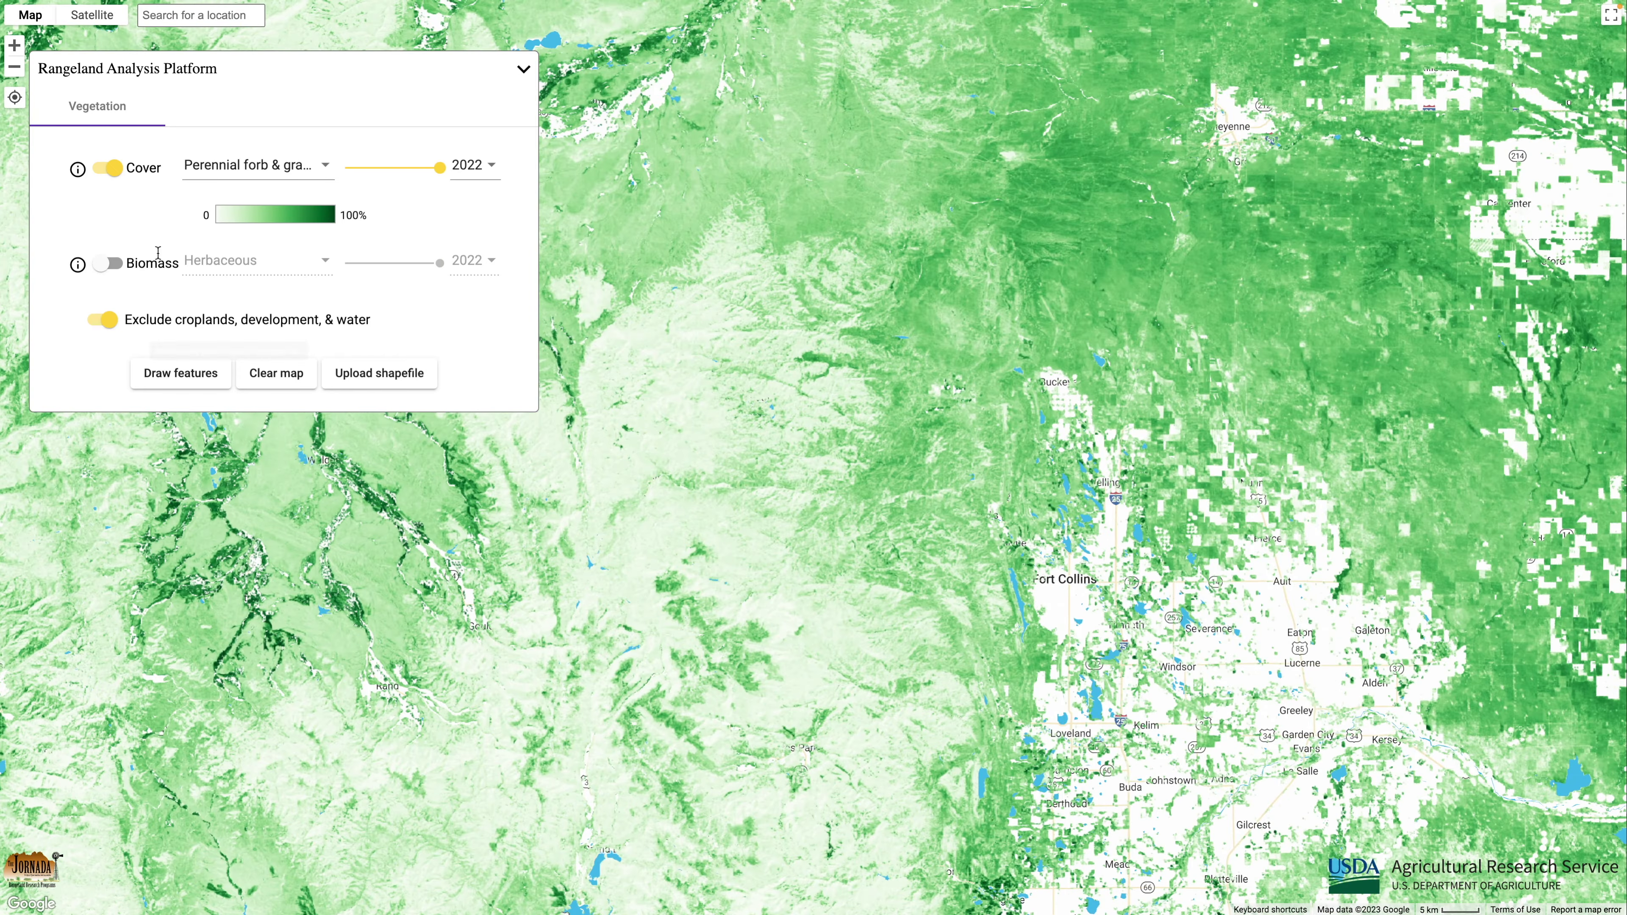
left_click(180, 373)
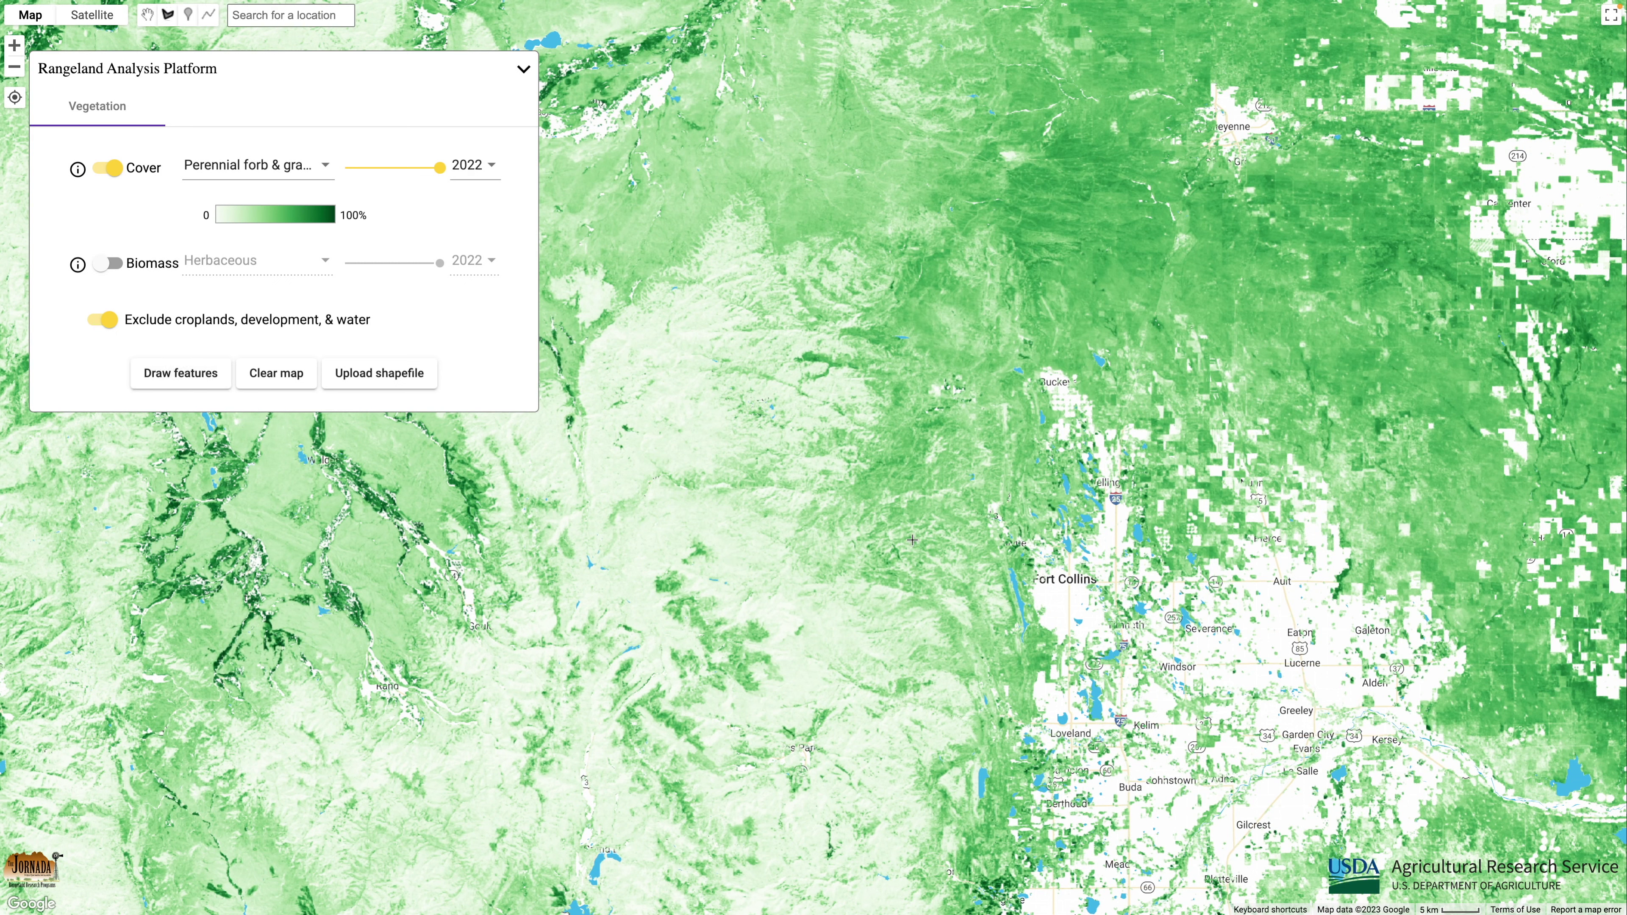
left_click(908, 554)
left_click(993, 543)
left_click(998, 577)
left_click(964, 589)
left_click(900, 573)
left_click(908, 554)
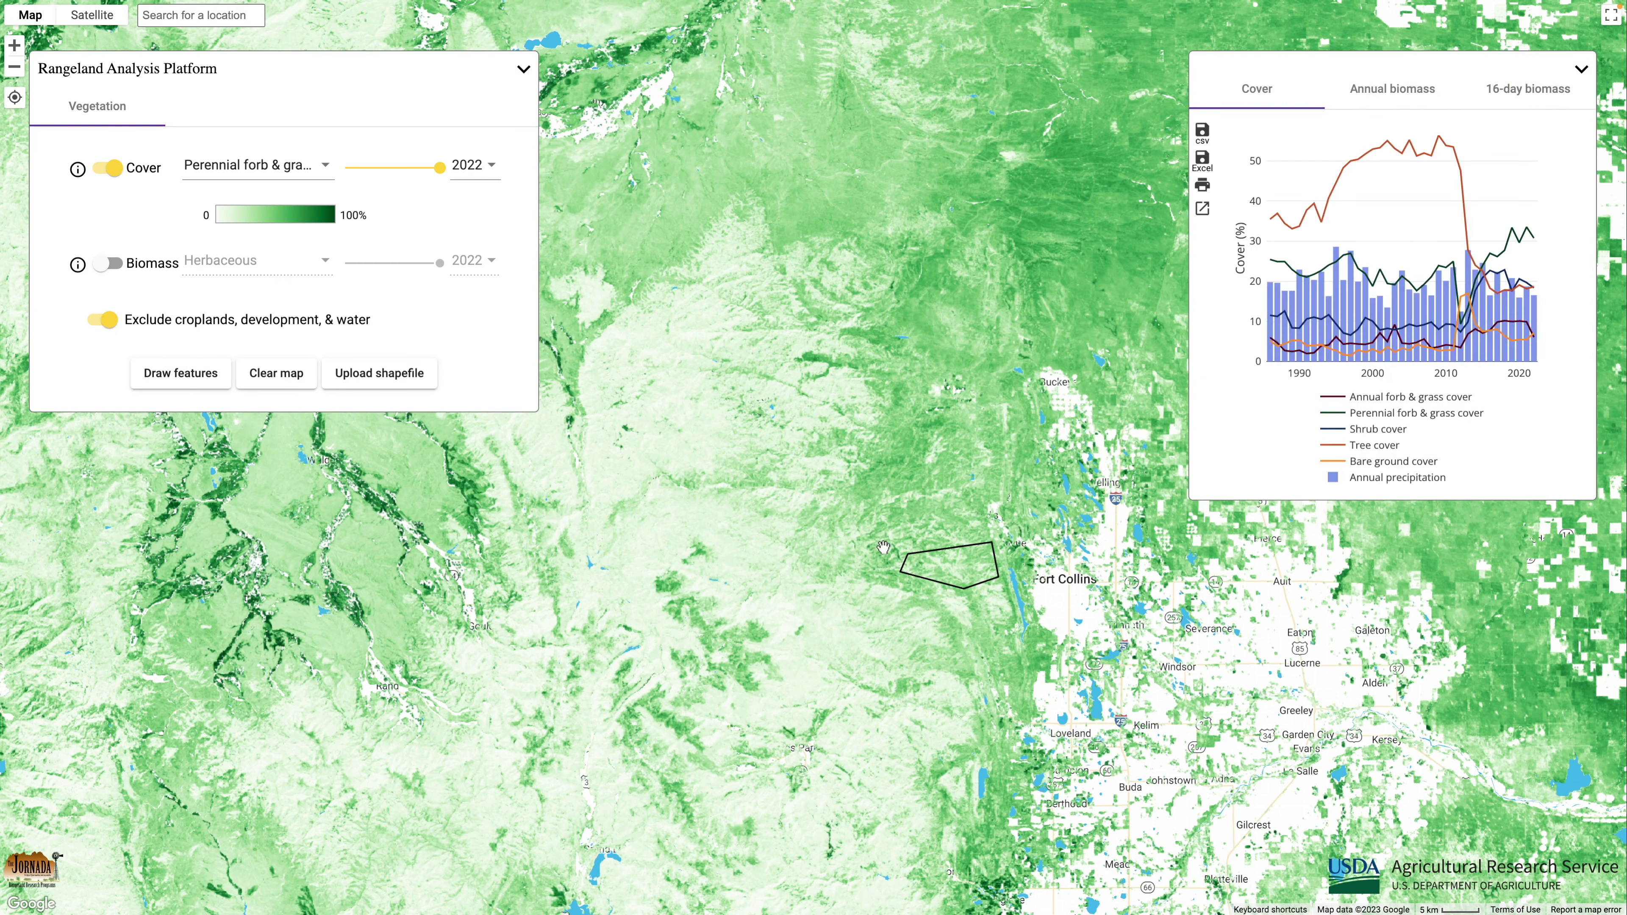
Step: View the annual biomass chart and the 16-day biomass chart for the drawn polygon
left_click(1429, 99)
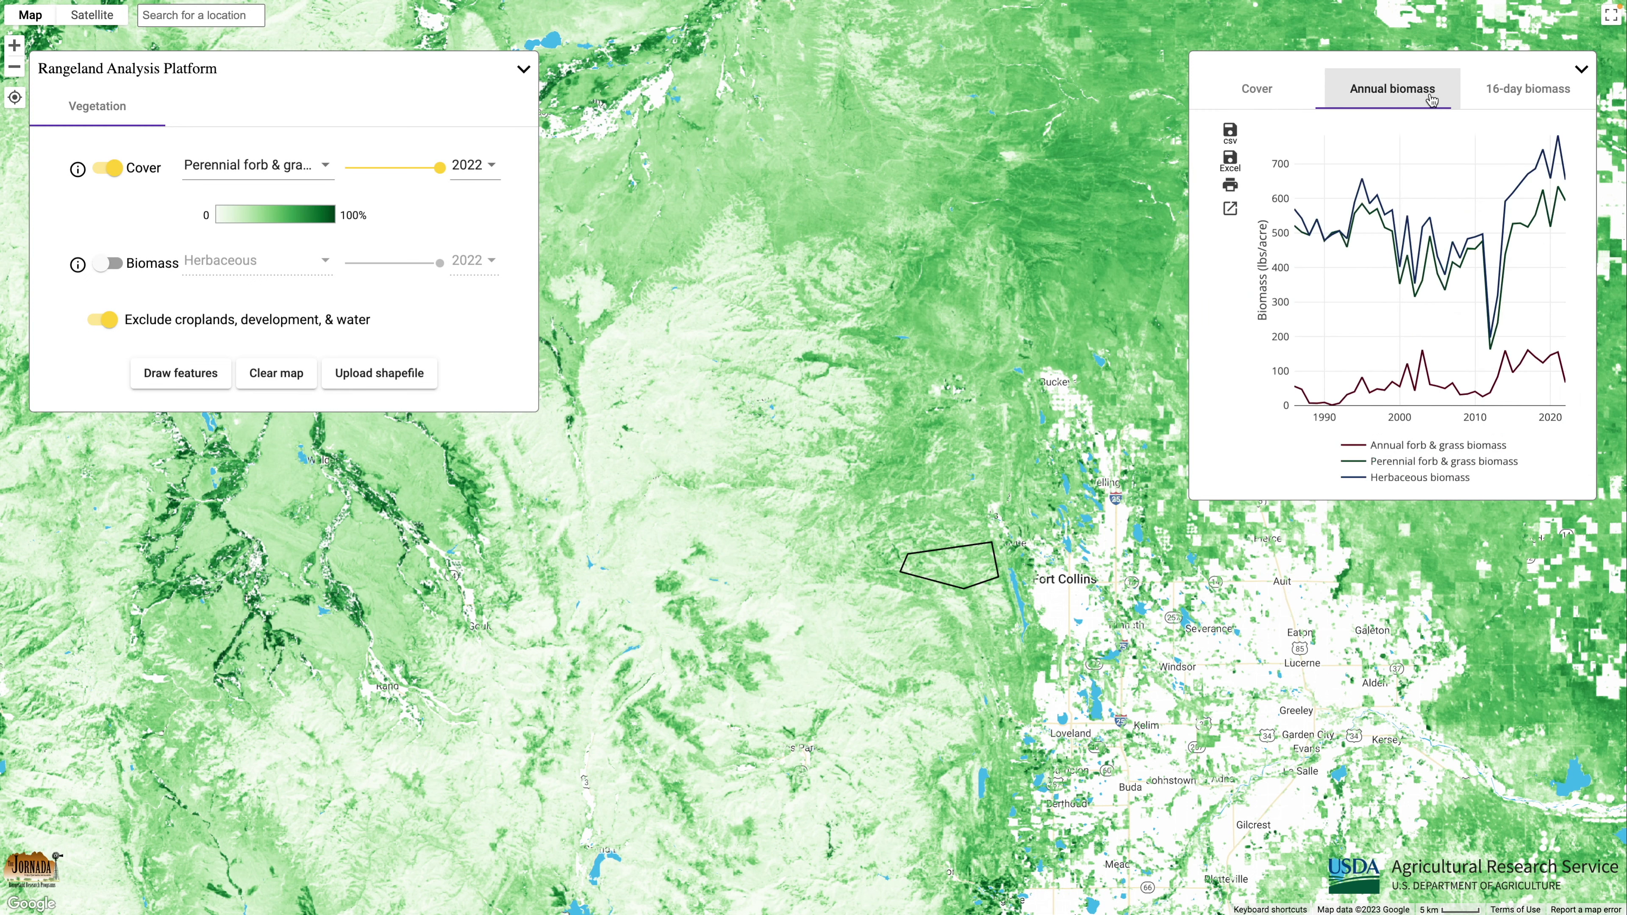
left_click(1543, 103)
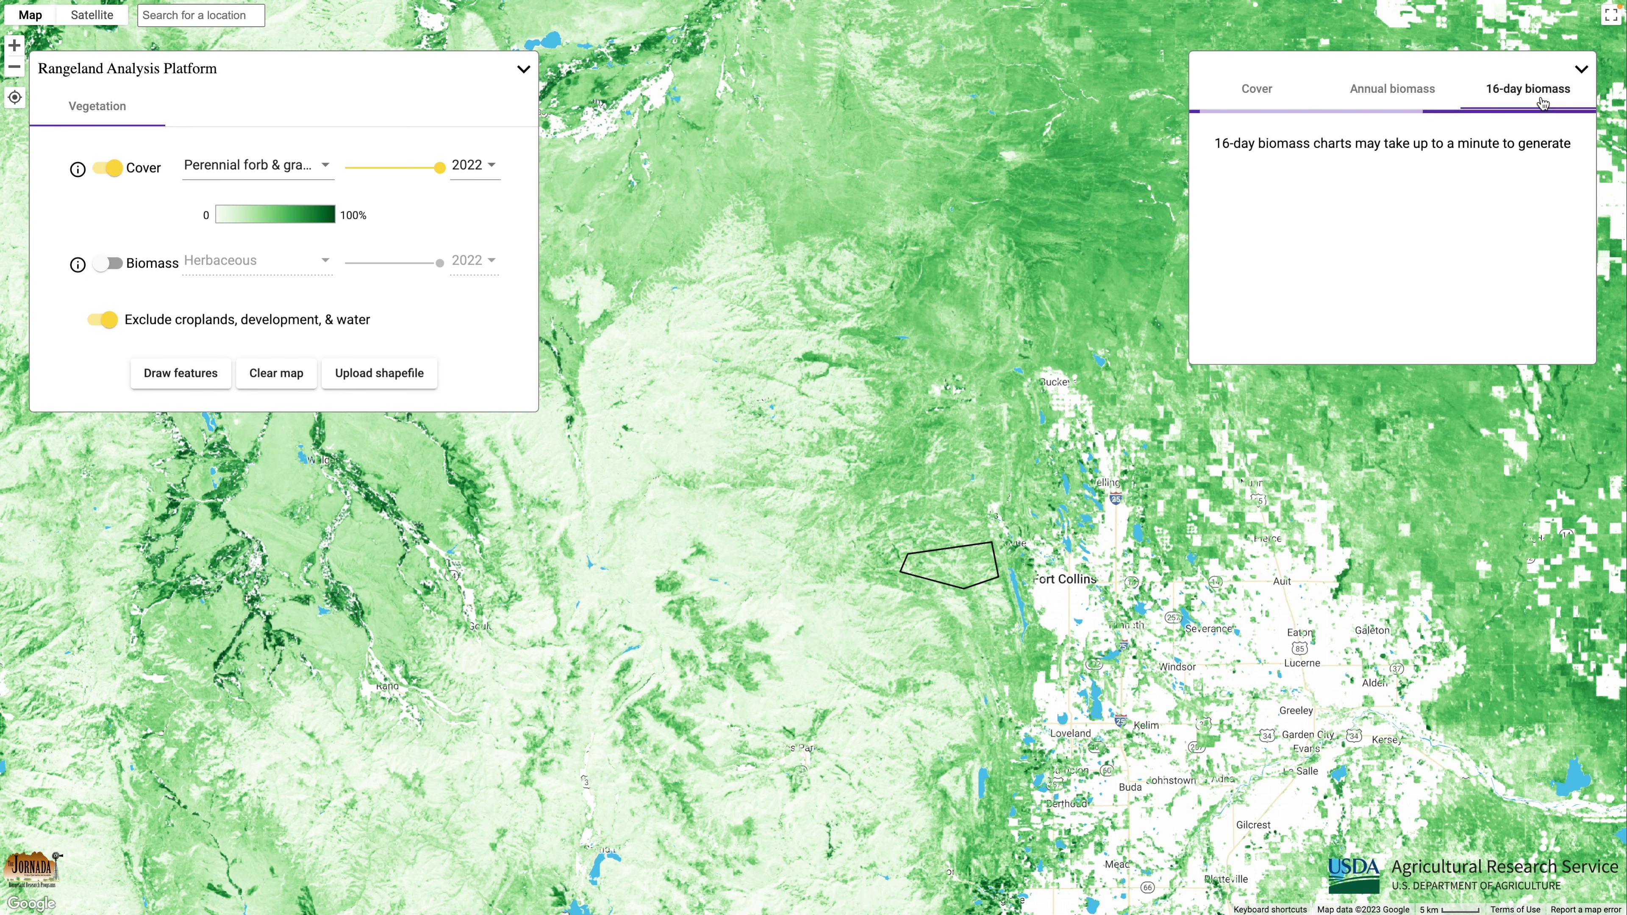
mouse_move(1366, 283)
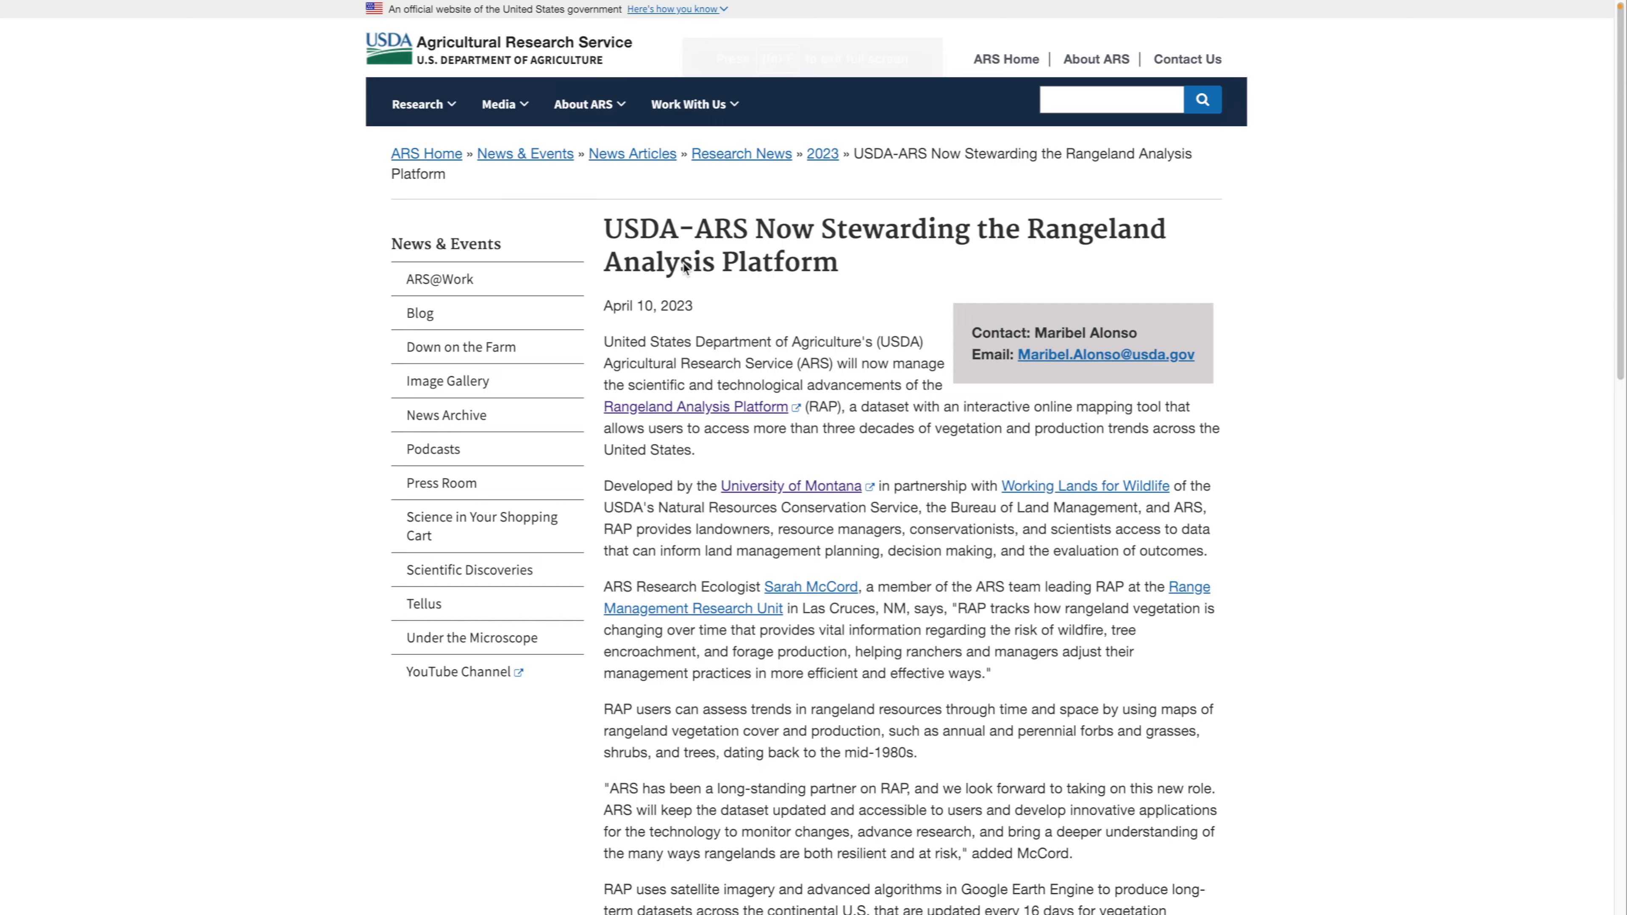
Step: Read through the USDA-ARS news article about stewarding the Rangeland Analysis Platform
scroll(684, 267, "down", 4)
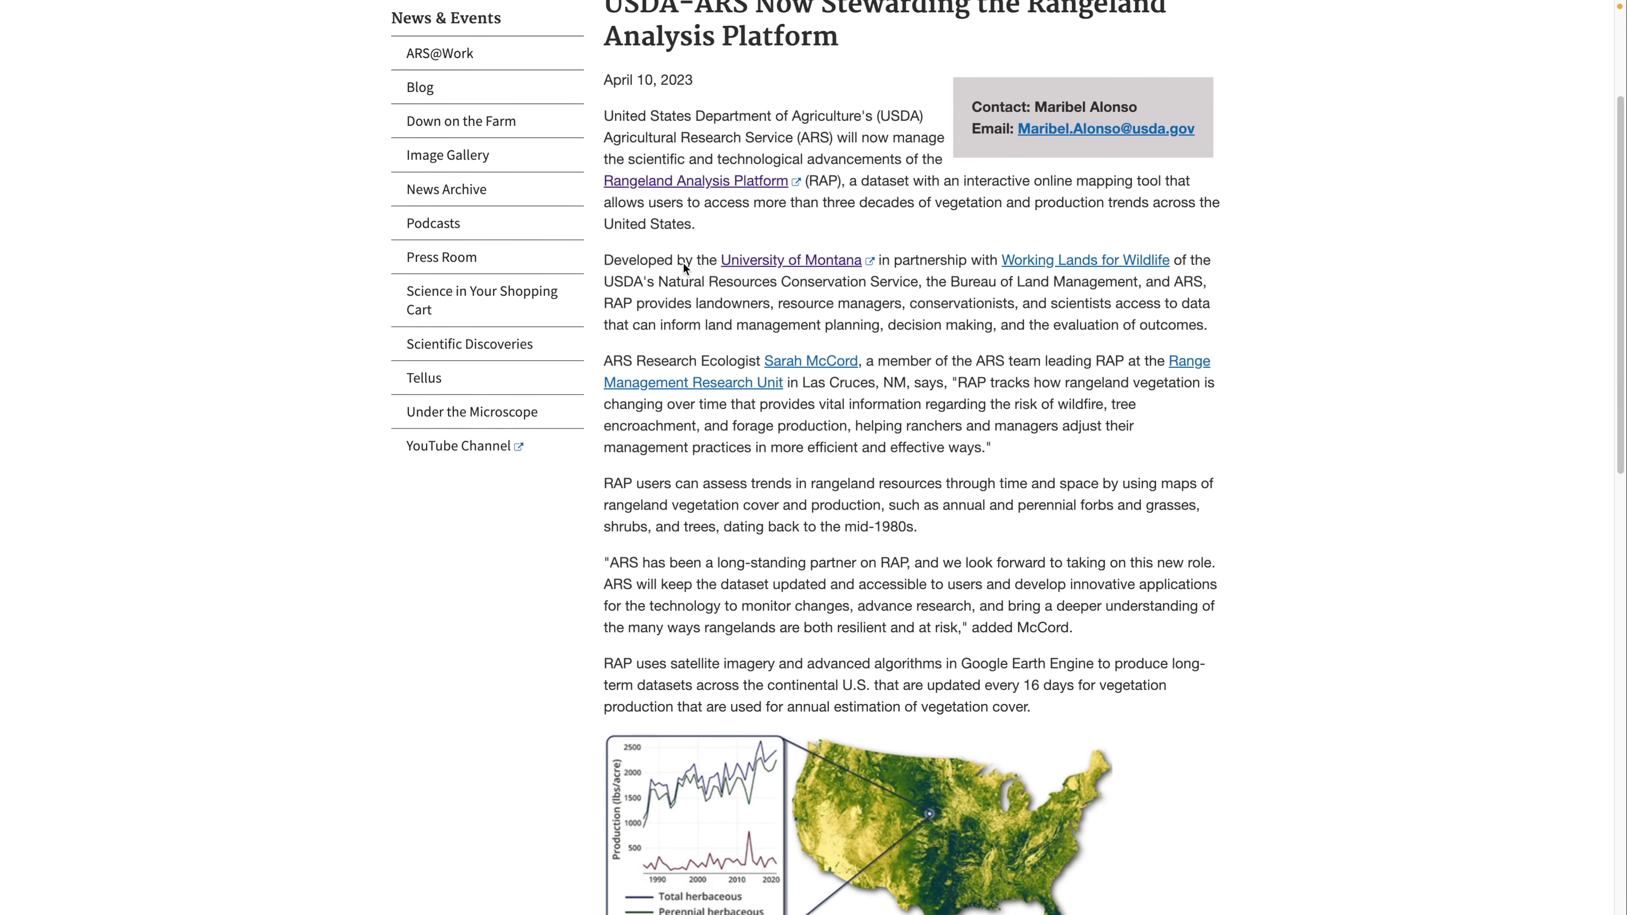
scroll(684, 264, "down", 9)
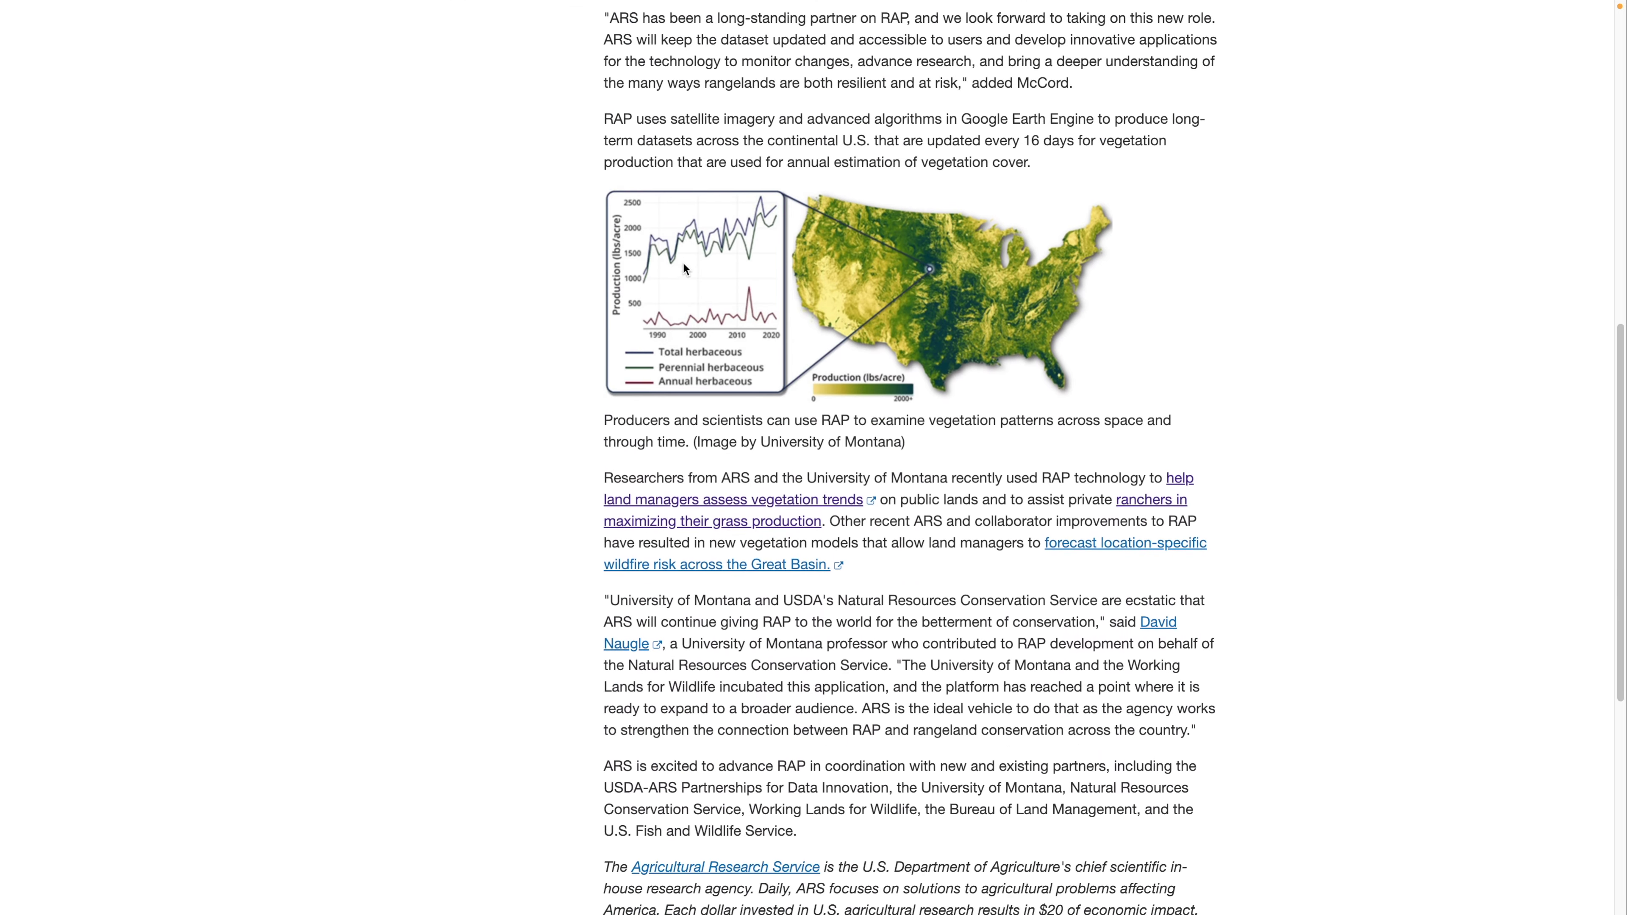
scroll(684, 268, "down", 4)
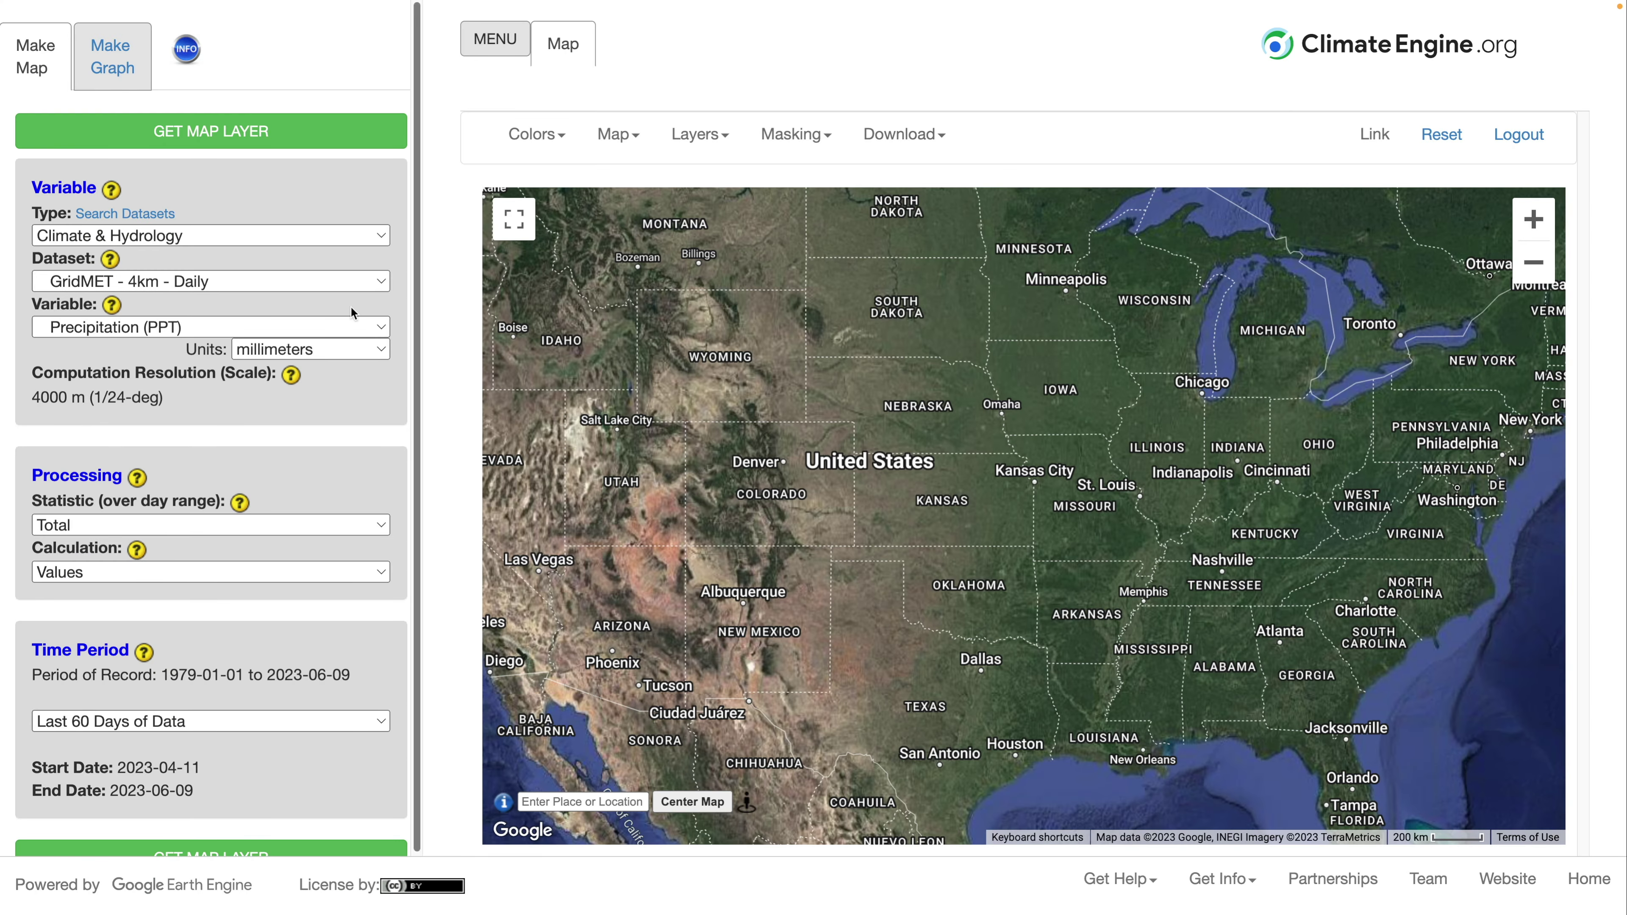
Step: In Climate Engine, set the map's variable type to Remote Sensing and the dataset to RAP Cover - 30m - Yearly
left_click(142, 235)
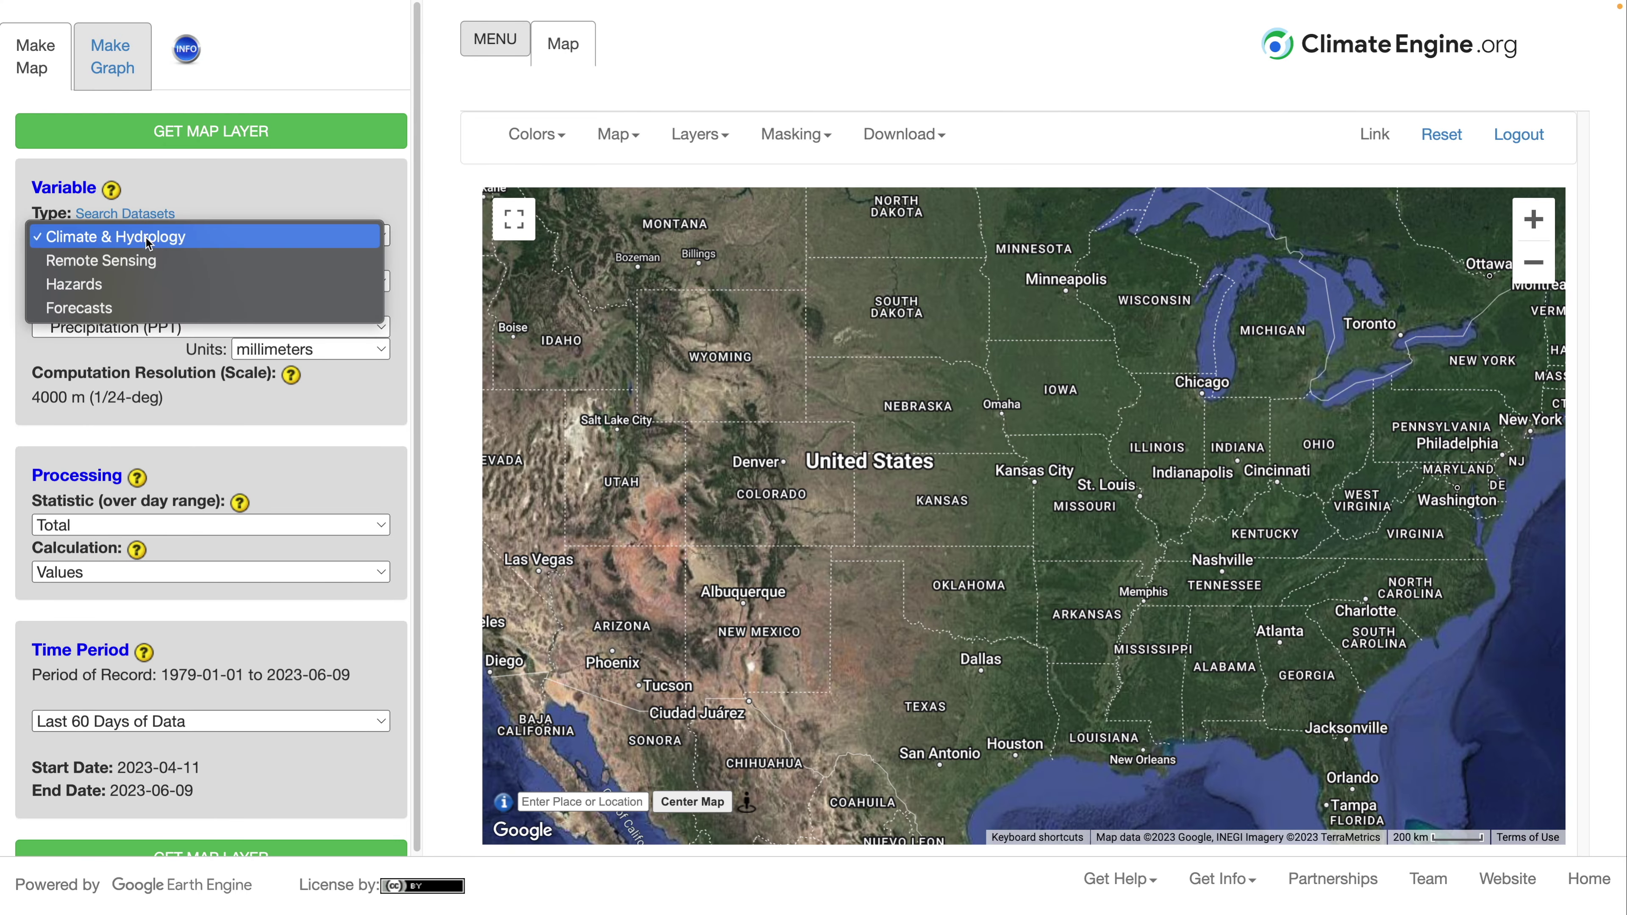
key("Escape")
left_click(146, 281)
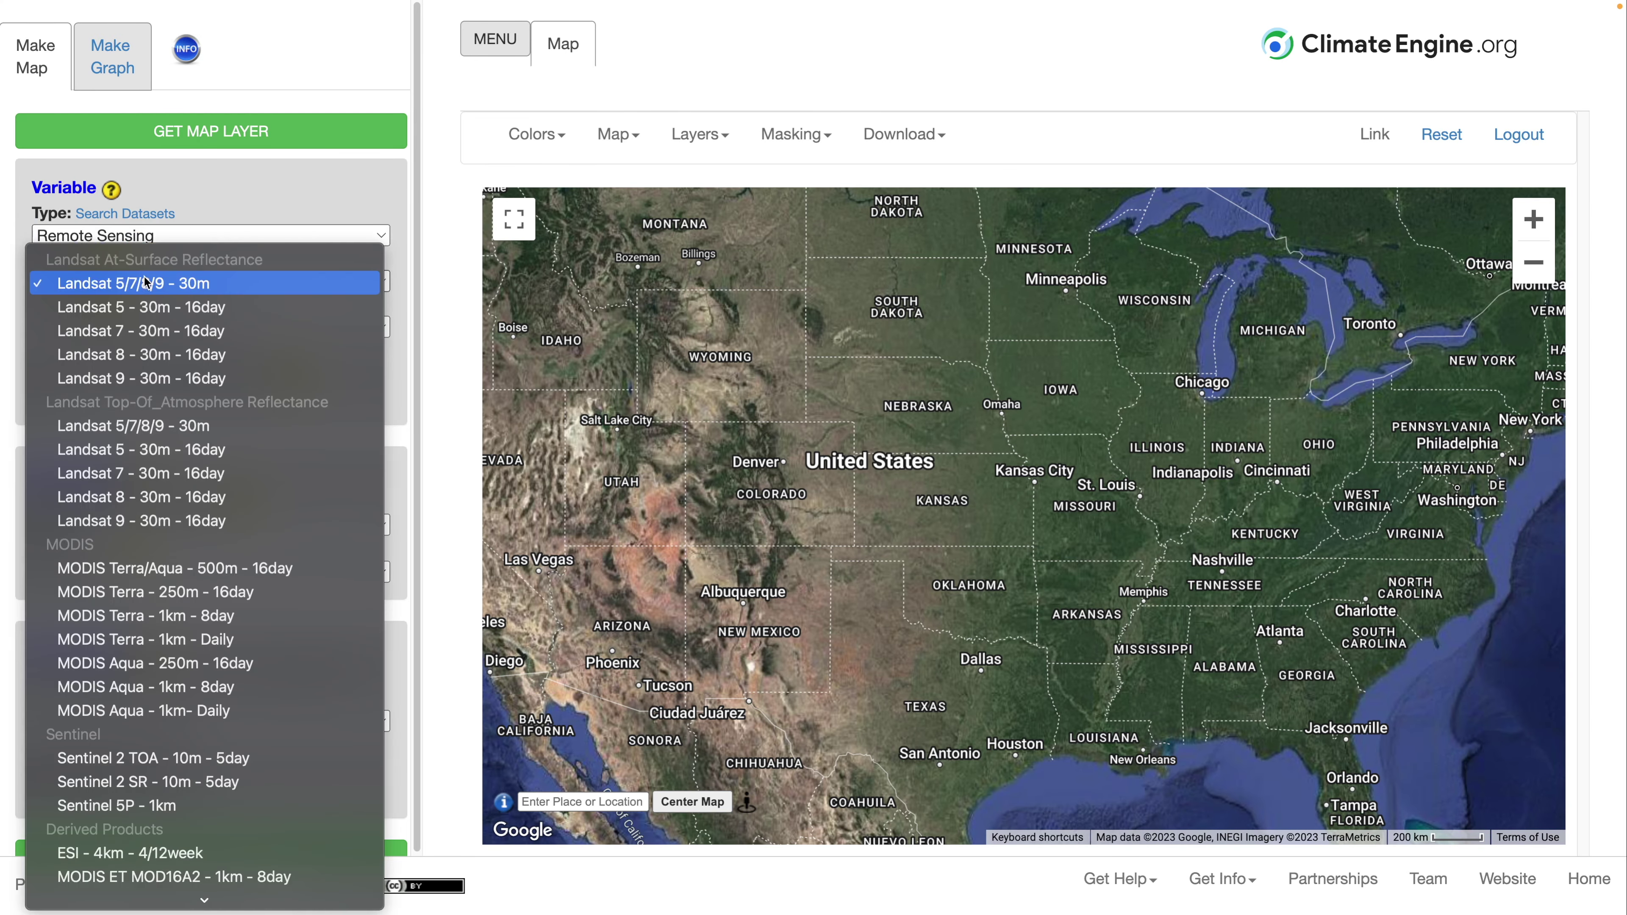
scroll(150, 471, "down", 5)
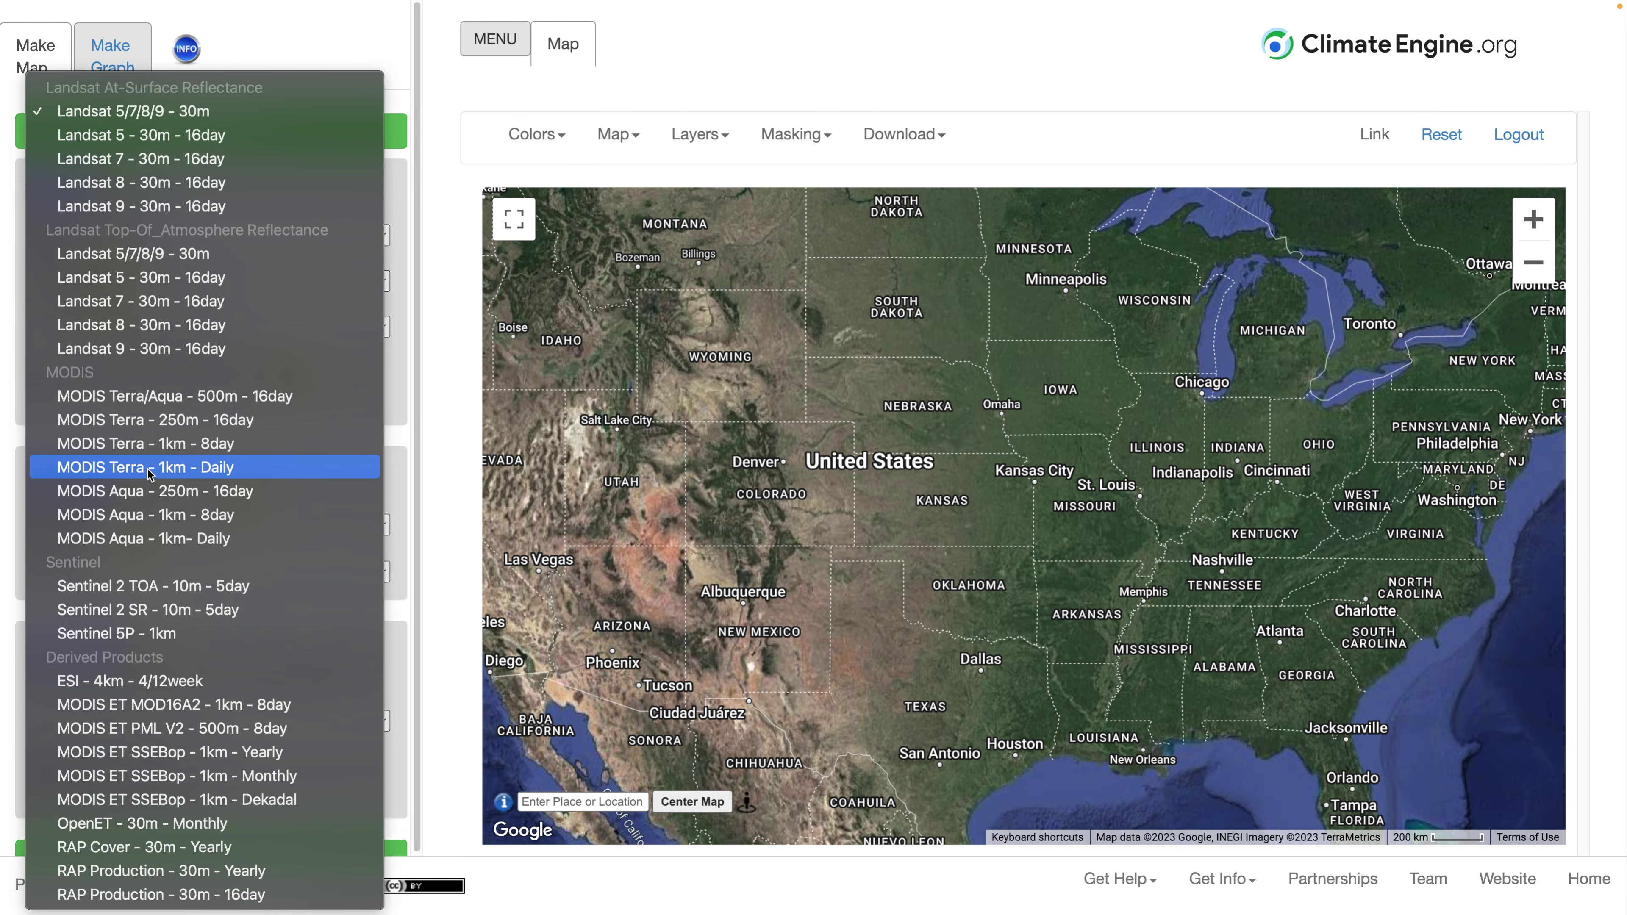
left_click(183, 847)
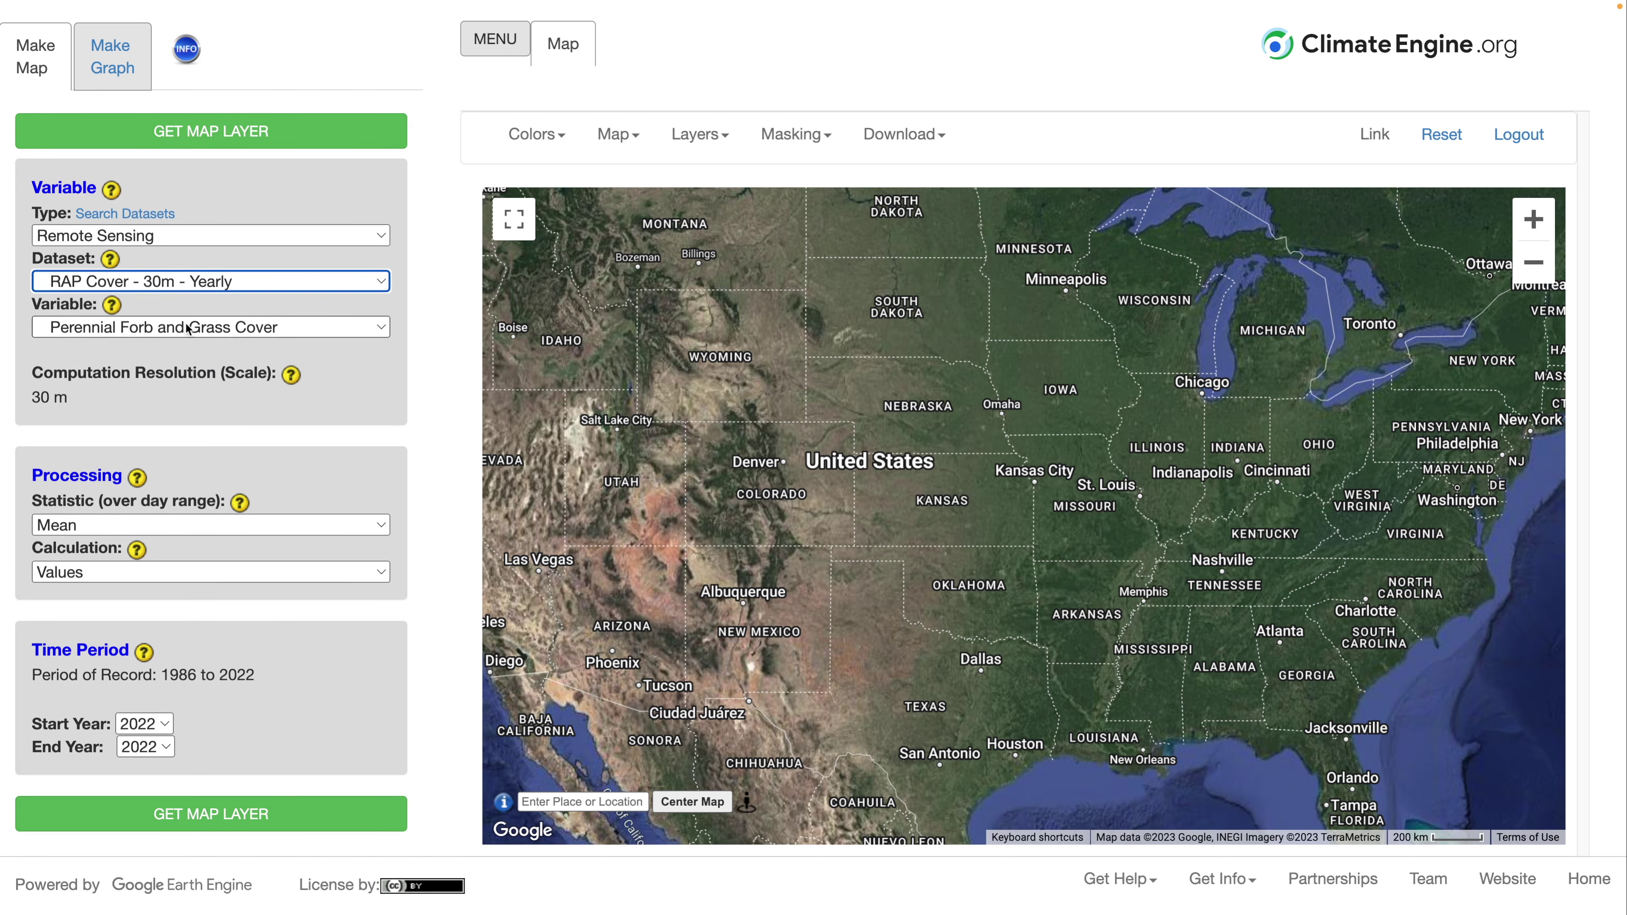
Step: Set the variable to Annual Forb and Grass Cover and generate the 2022 mean map layer over the western United States
left_click(188, 327)
left_click(188, 306)
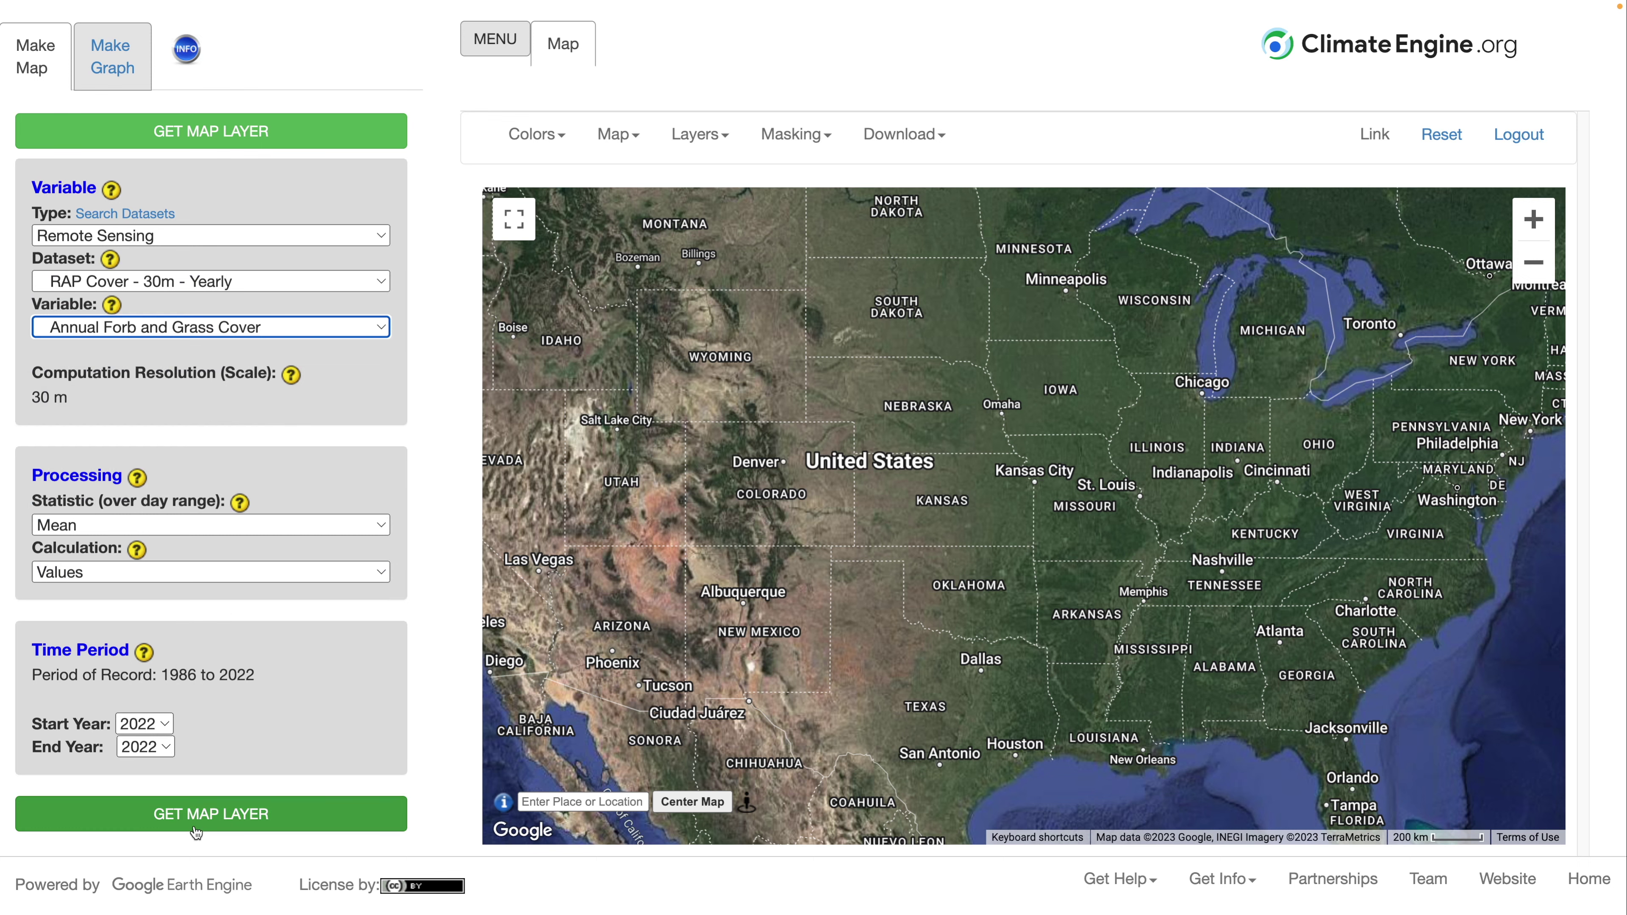
left_click_drag(548, 521, 922, 570)
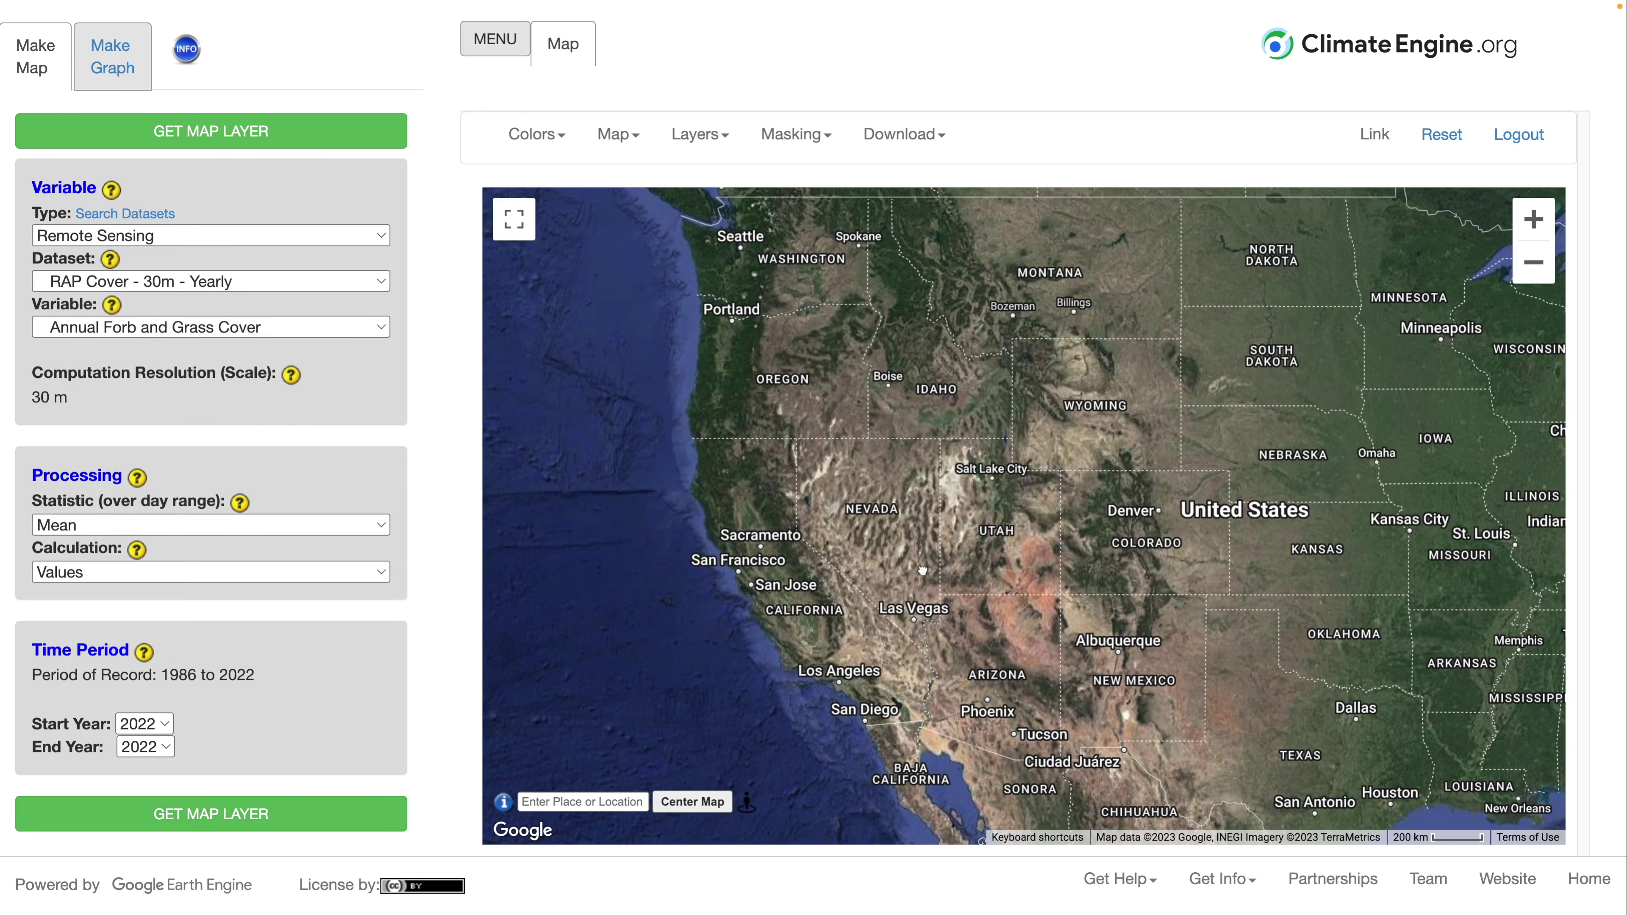
scroll(849, 573, "up", 1)
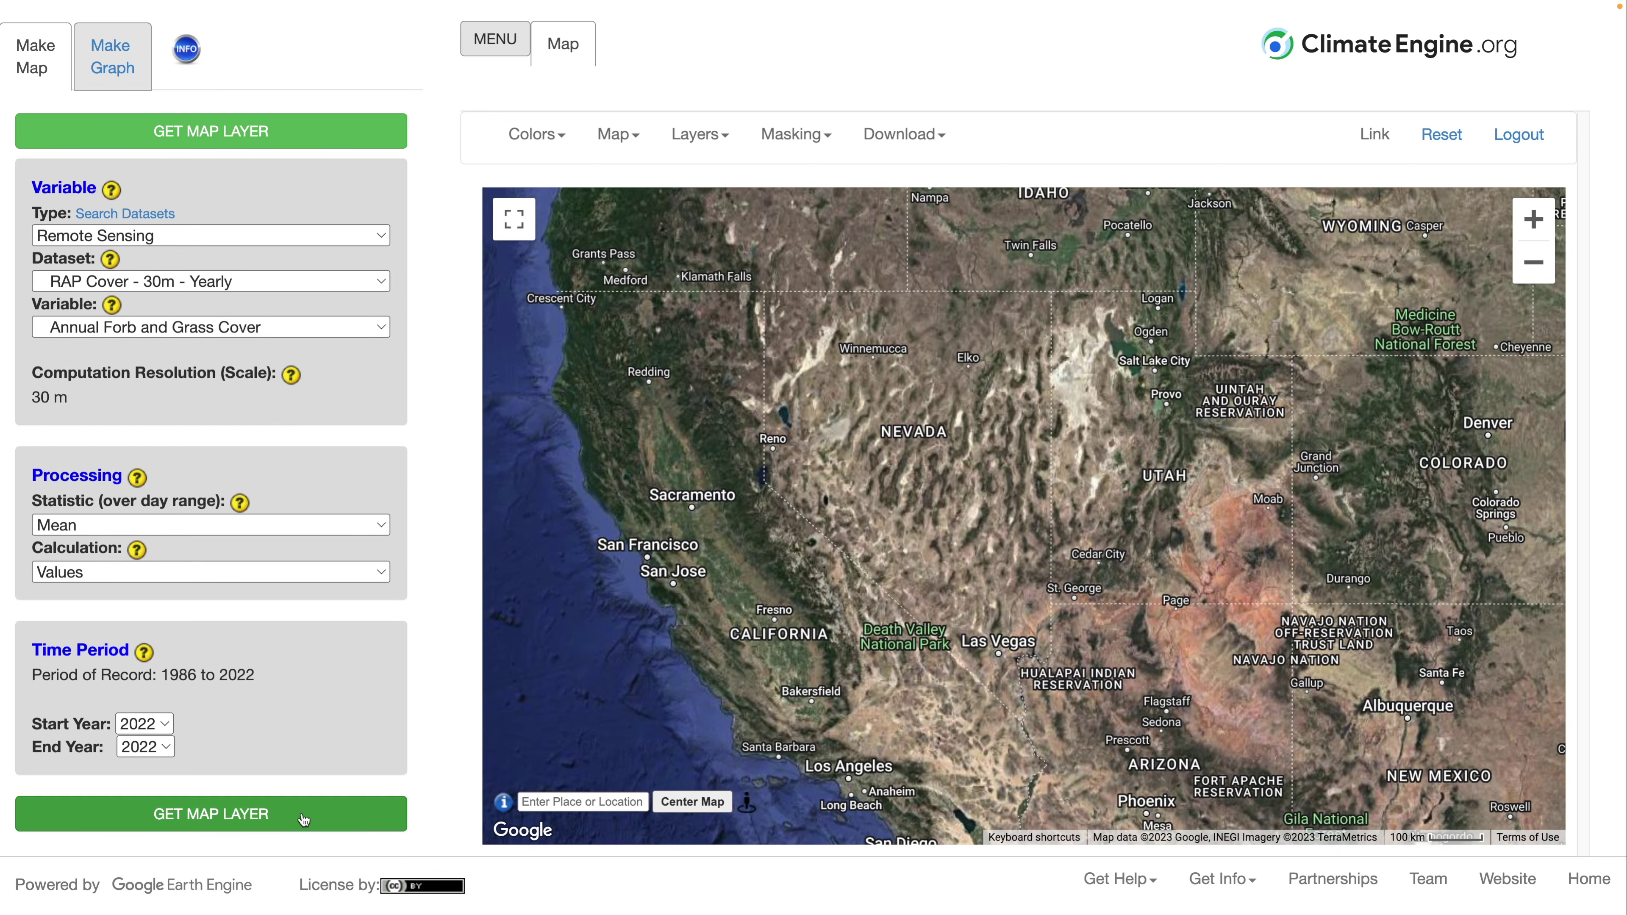
left_click(286, 821)
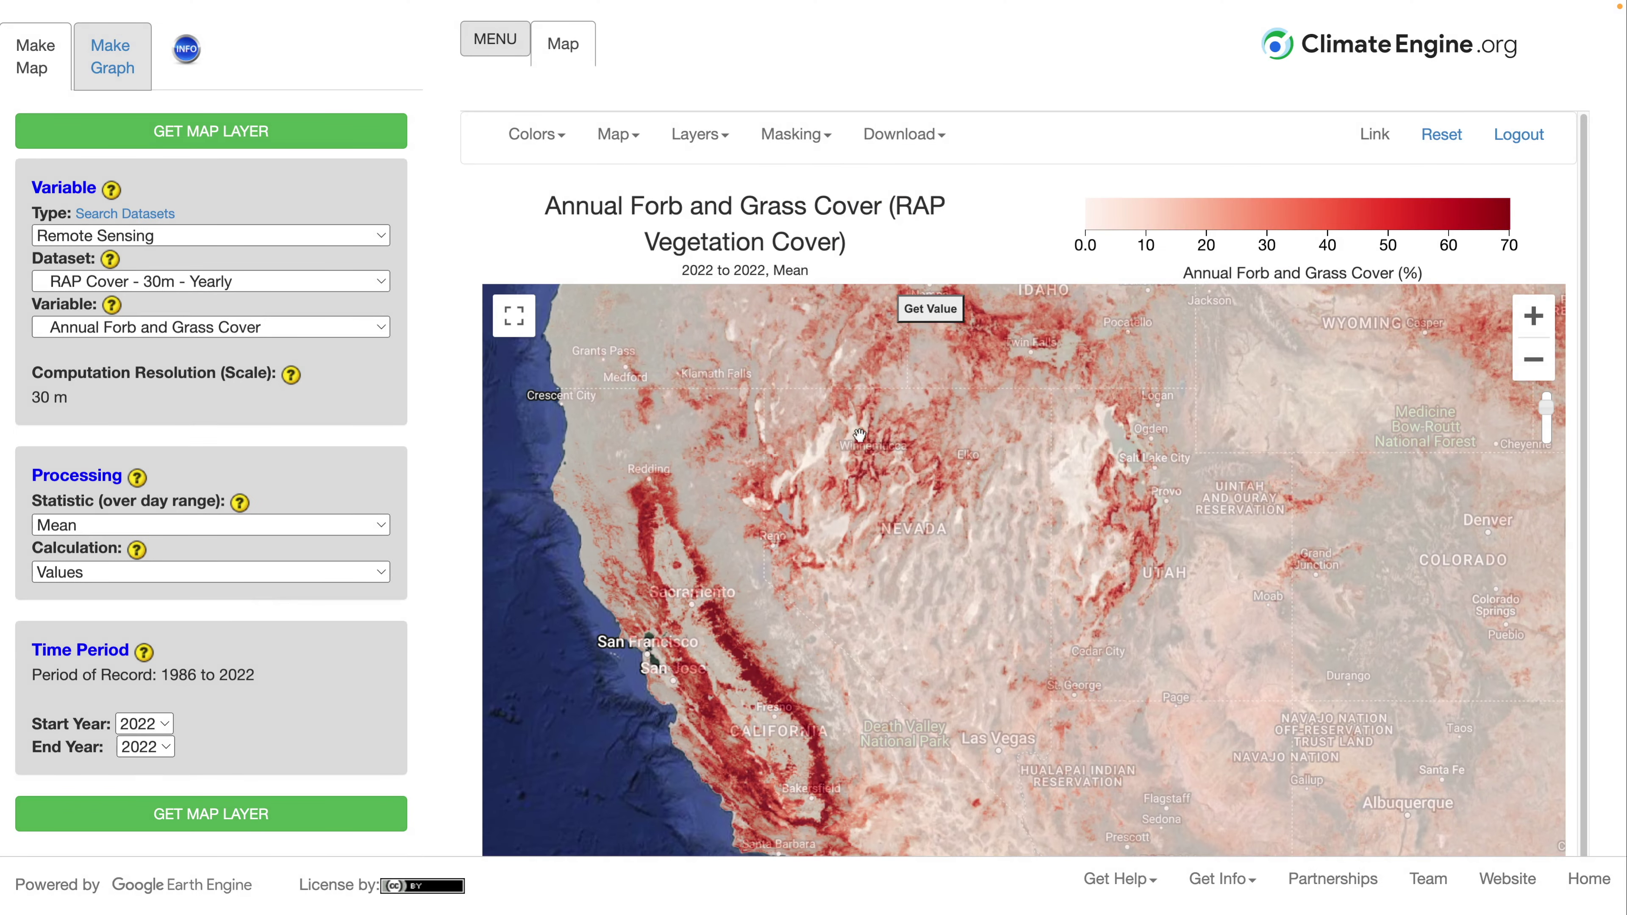
Step: Query the annual forb and grass cover value at about 40.91 N, -116.43 E in northern Nevada, and dismiss the marker
left_click_drag(859, 435, 882, 586)
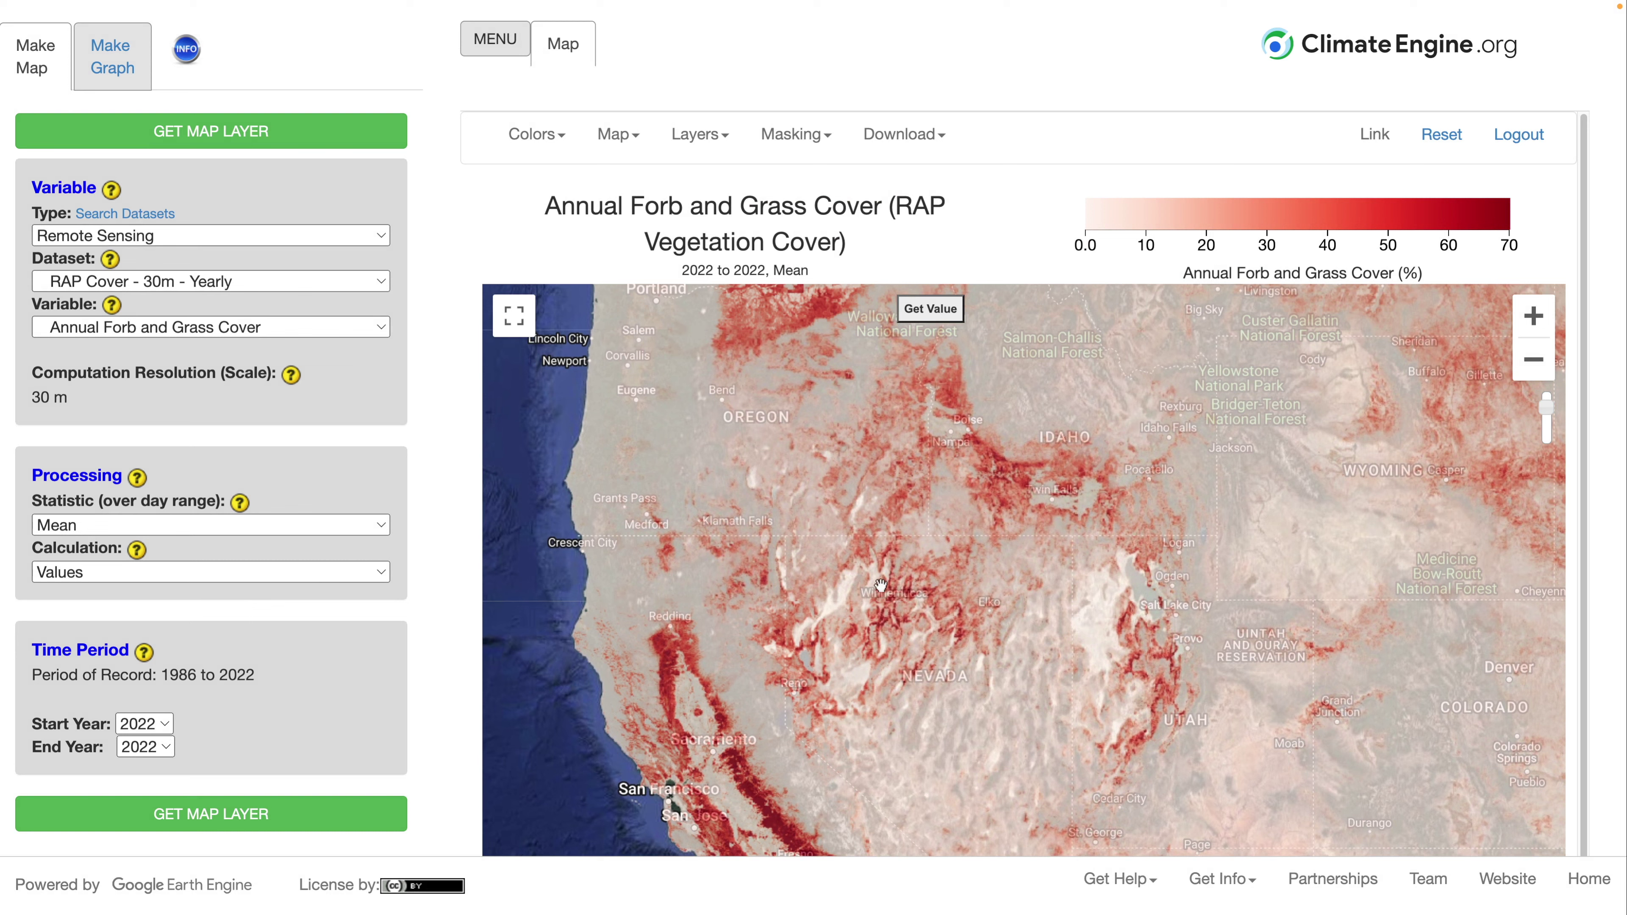
left_click(923, 313)
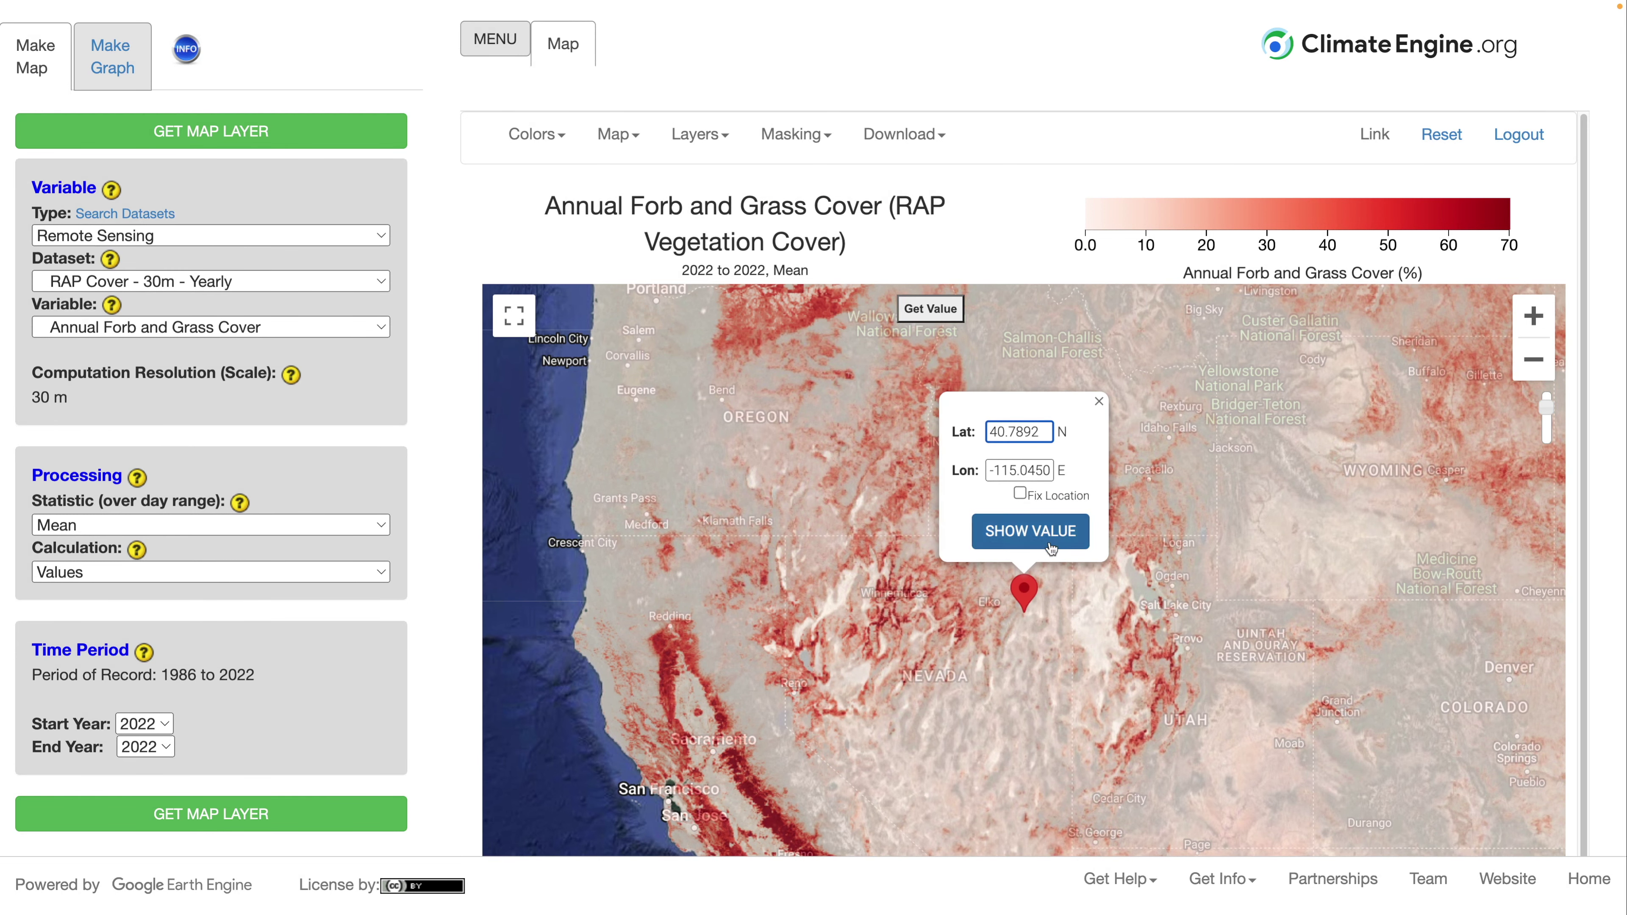
scroll(1058, 614, "up", 5)
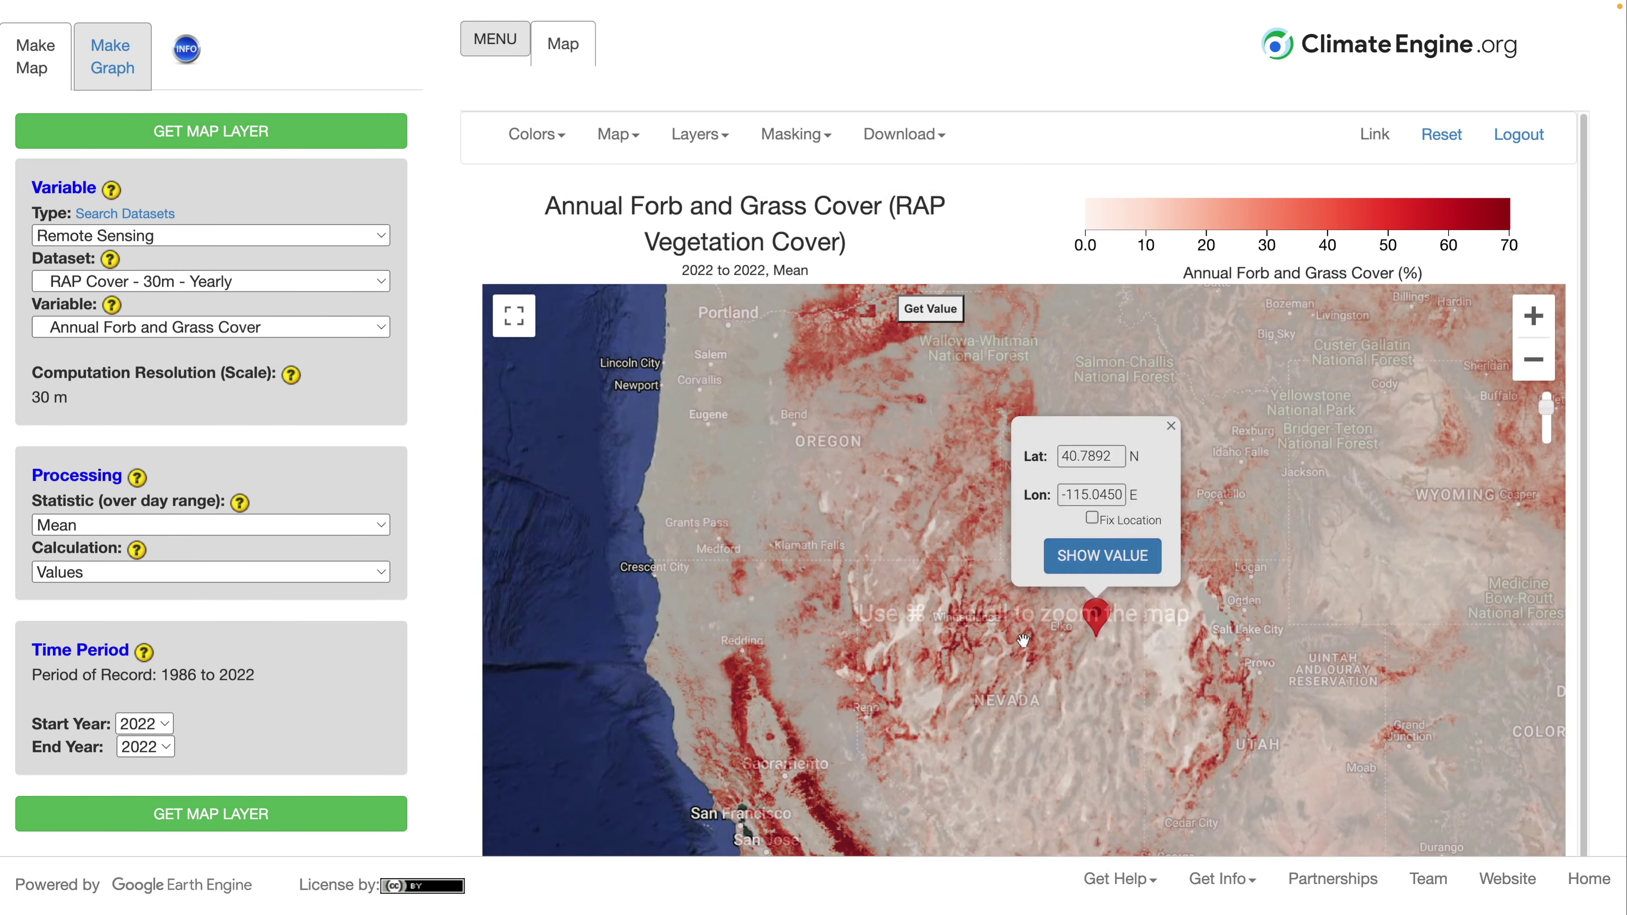
scroll(1118, 631, "up", 5)
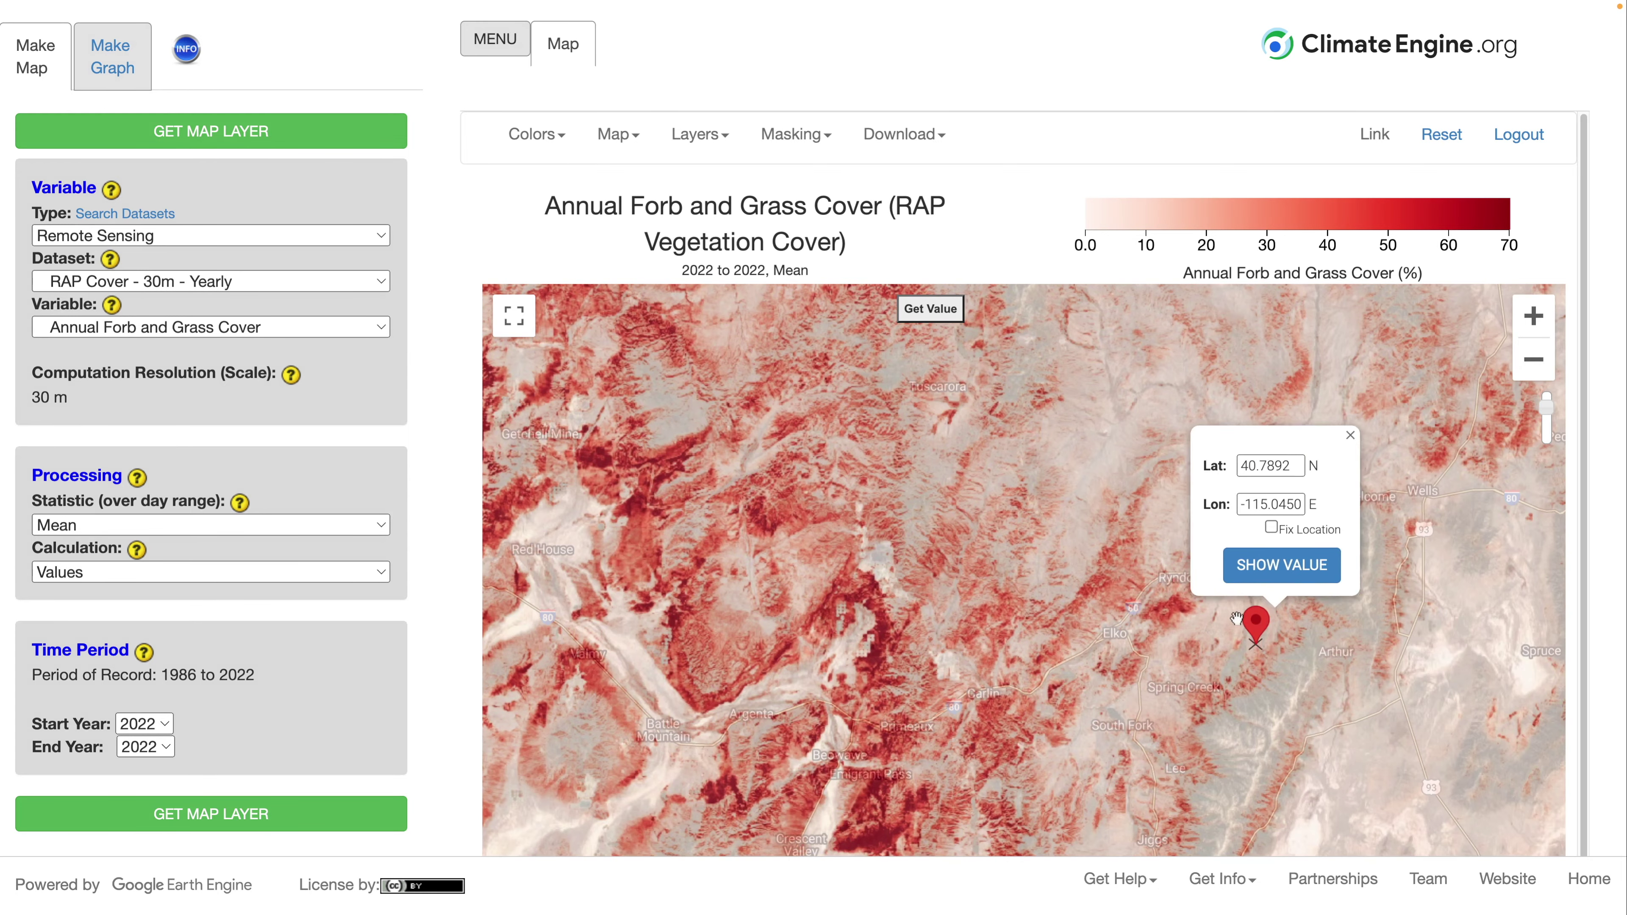
left_click_drag(1252, 621, 852, 572)
left_click(858, 521)
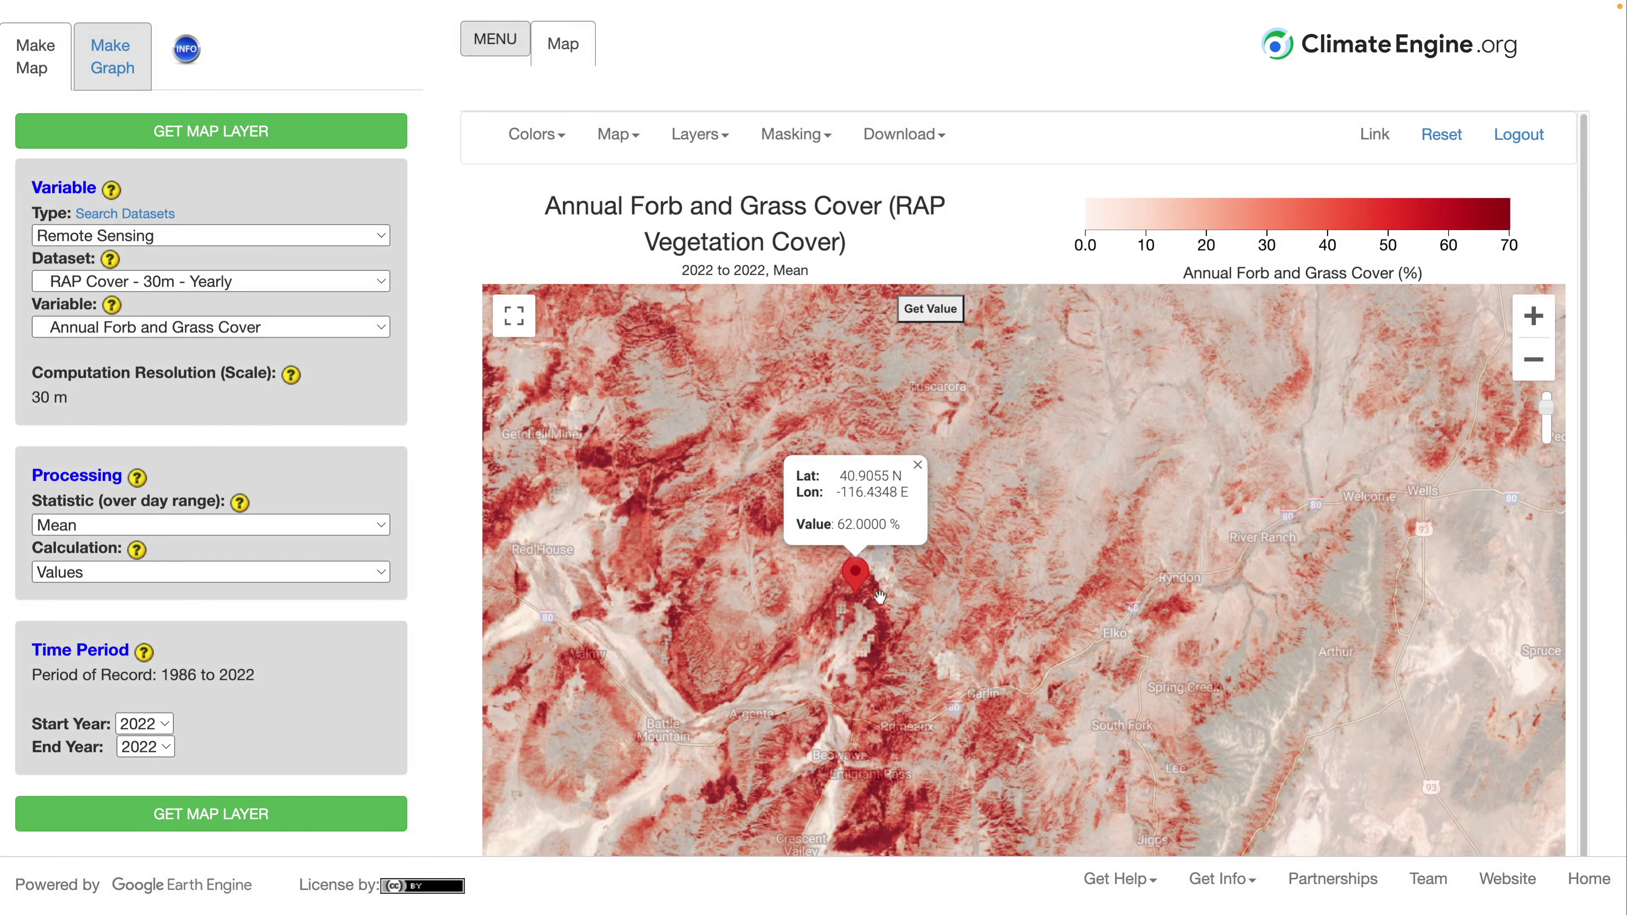
left_click(918, 466)
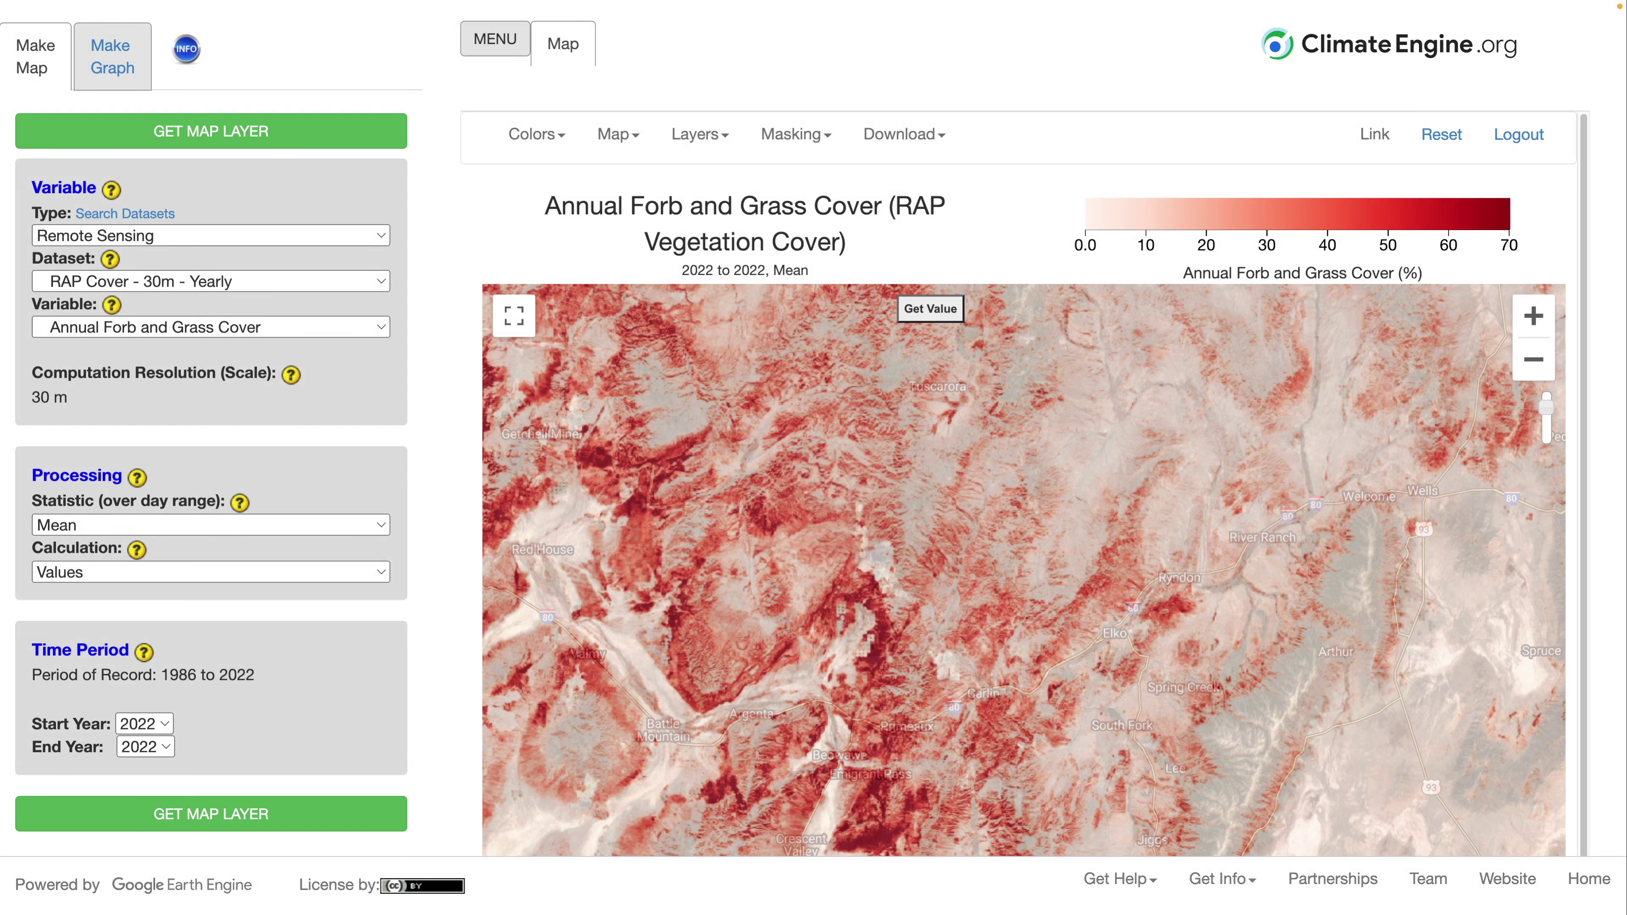
Step: Set the map calculation to Slope of Trend (Sen's Slope)
left_click(109, 571)
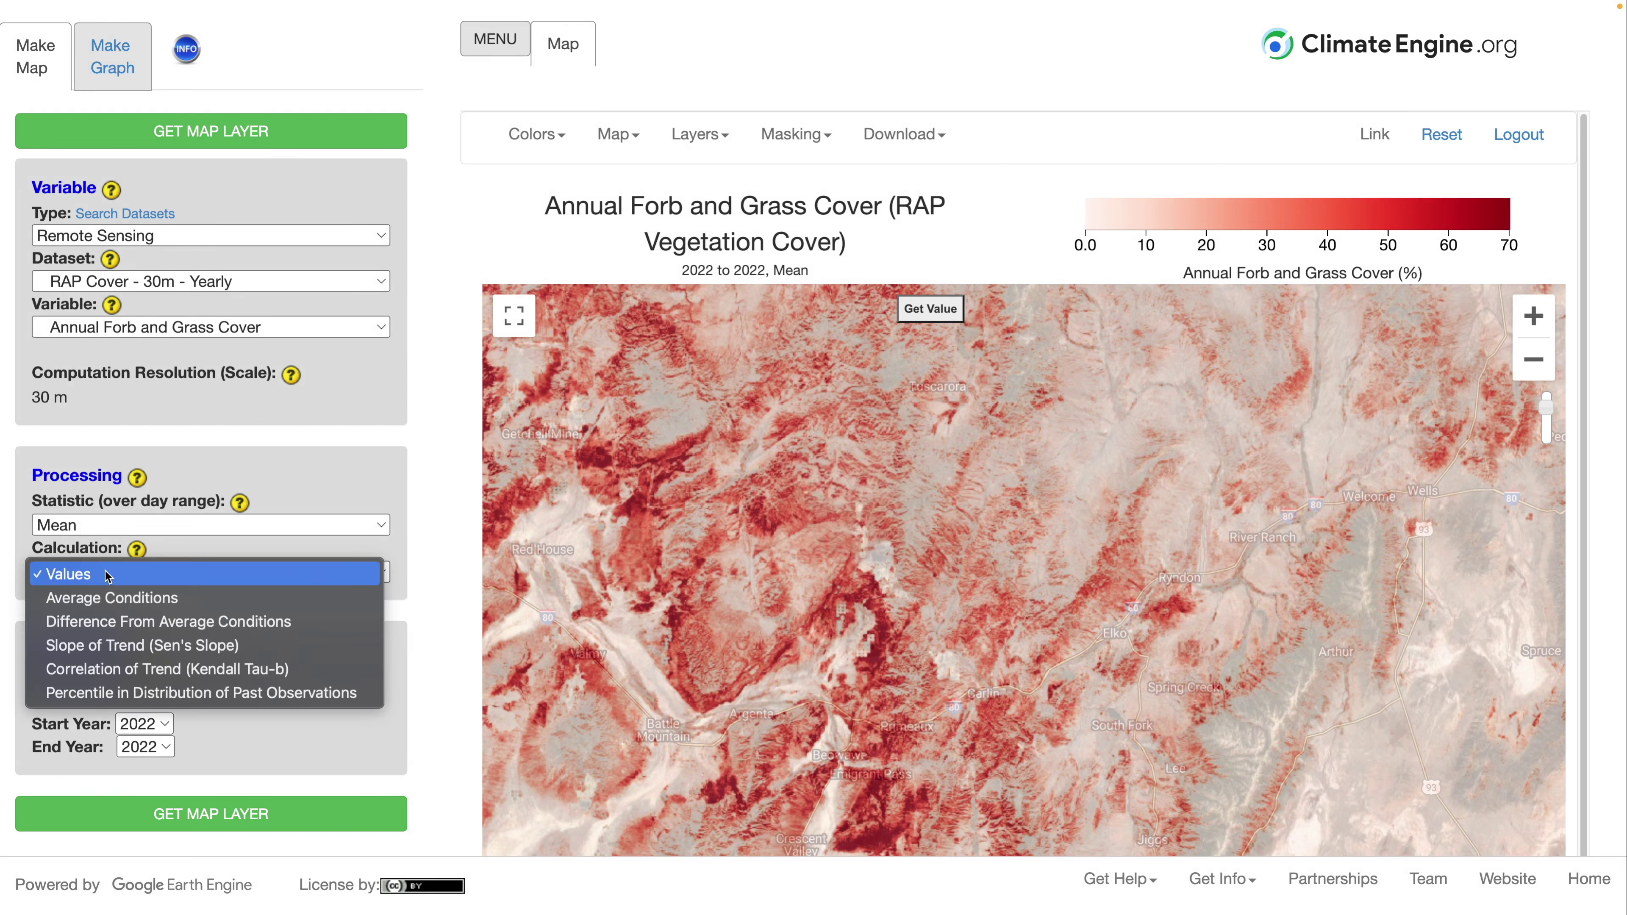
left_click(109, 645)
left_click_drag(699, 550, 721, 545)
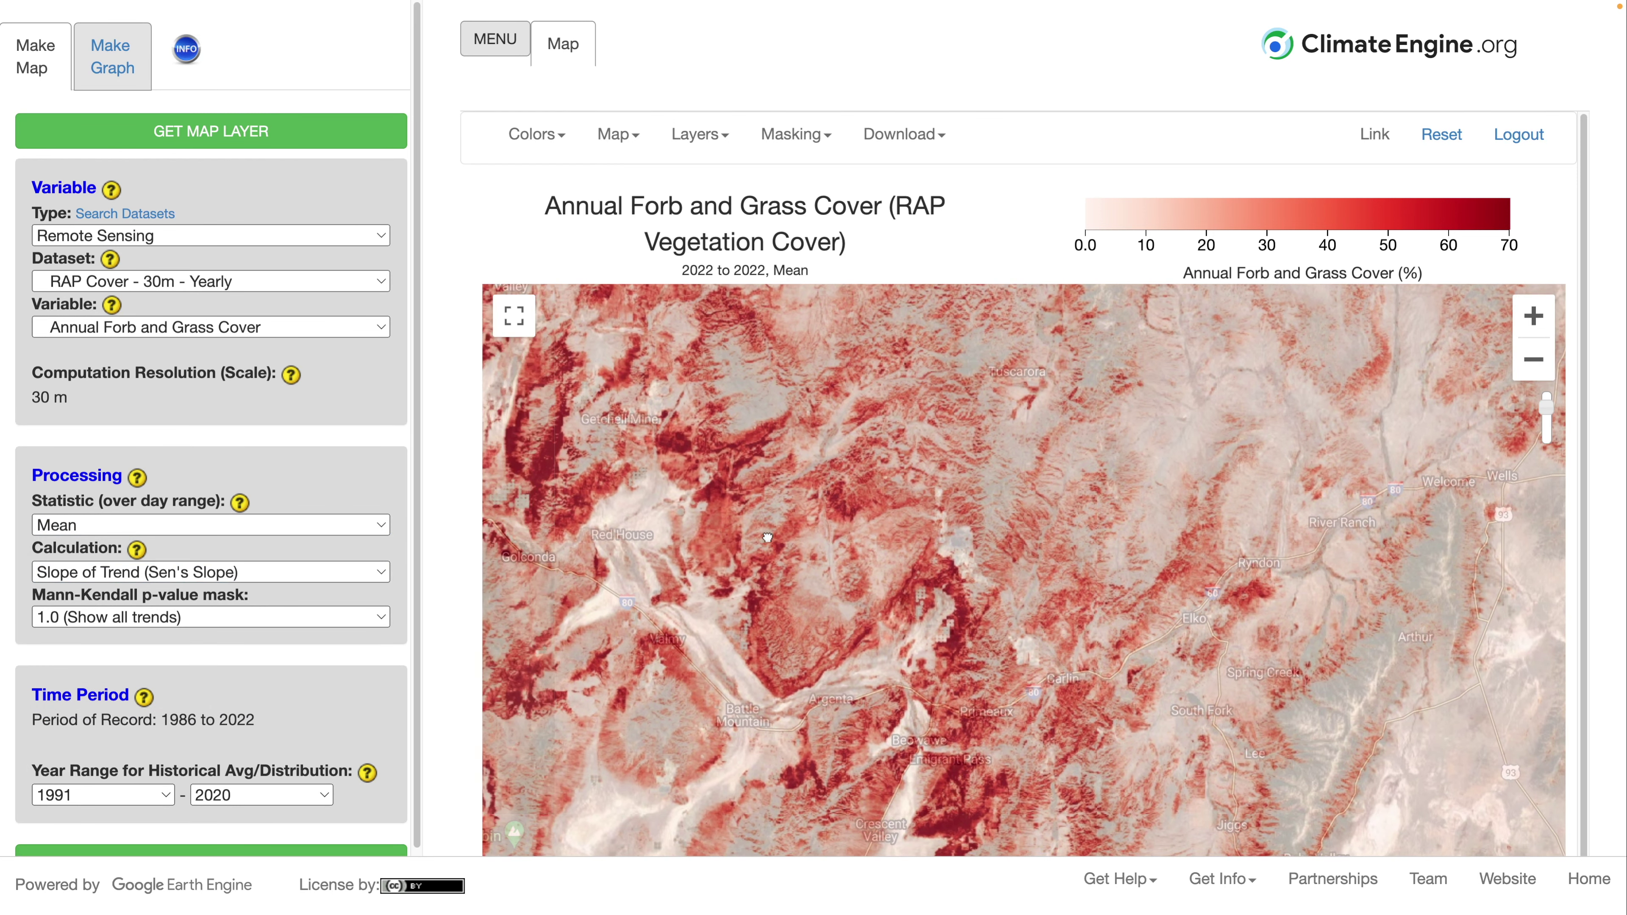
Step: Set the historical year range to 1986–2022 and generate the trend map layer
left_click(225, 794)
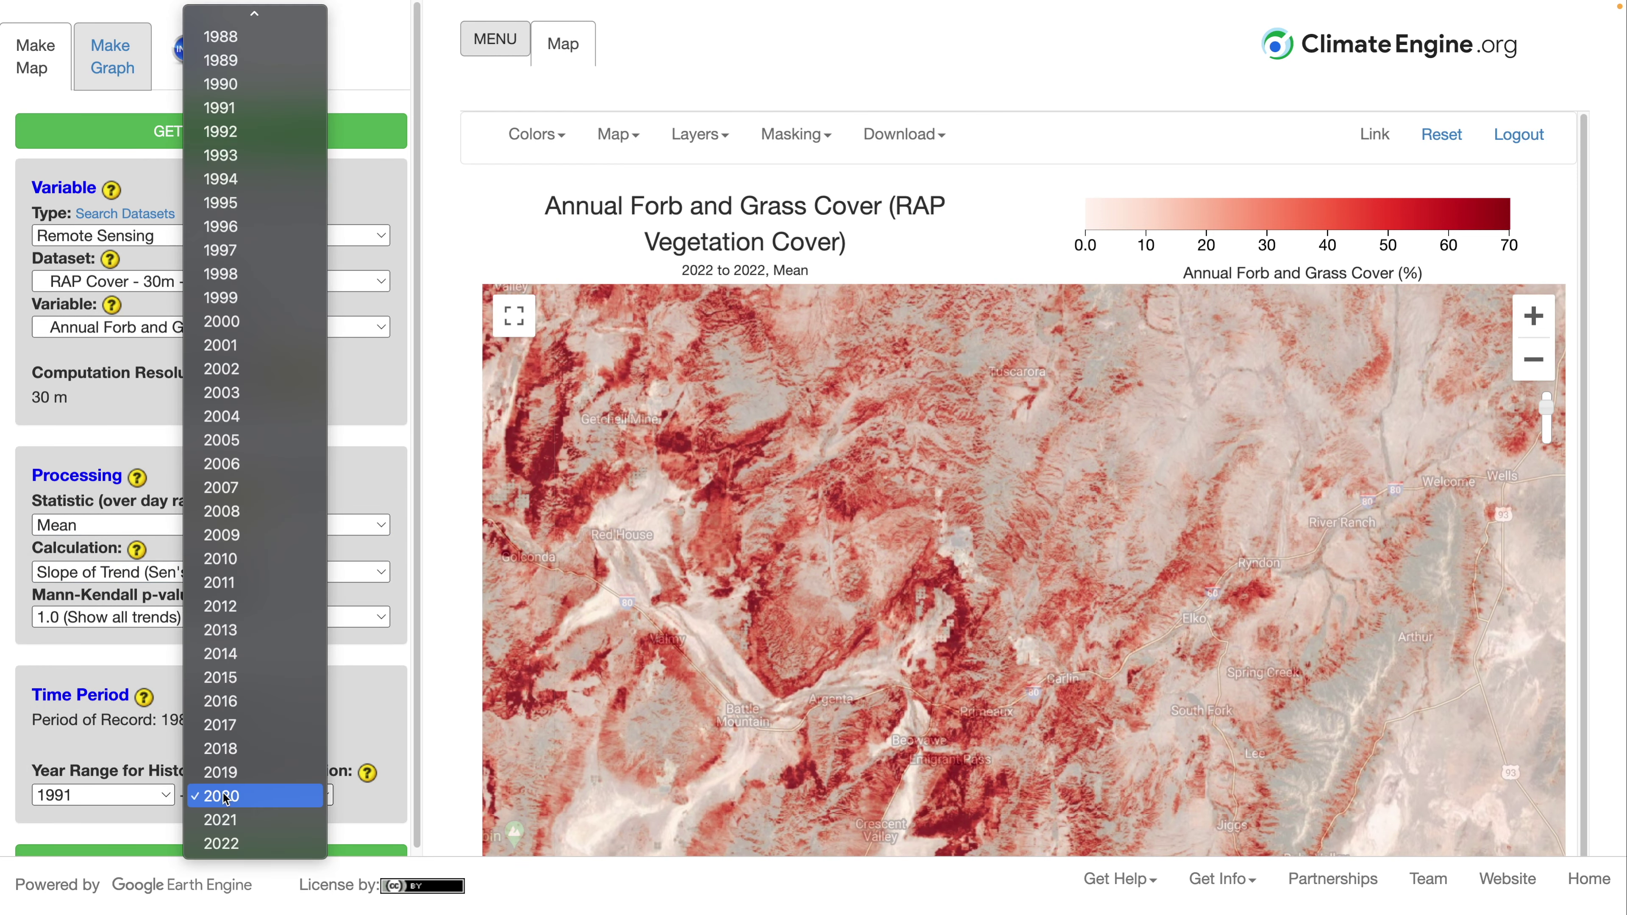
left_click(162, 797)
left_click(162, 796)
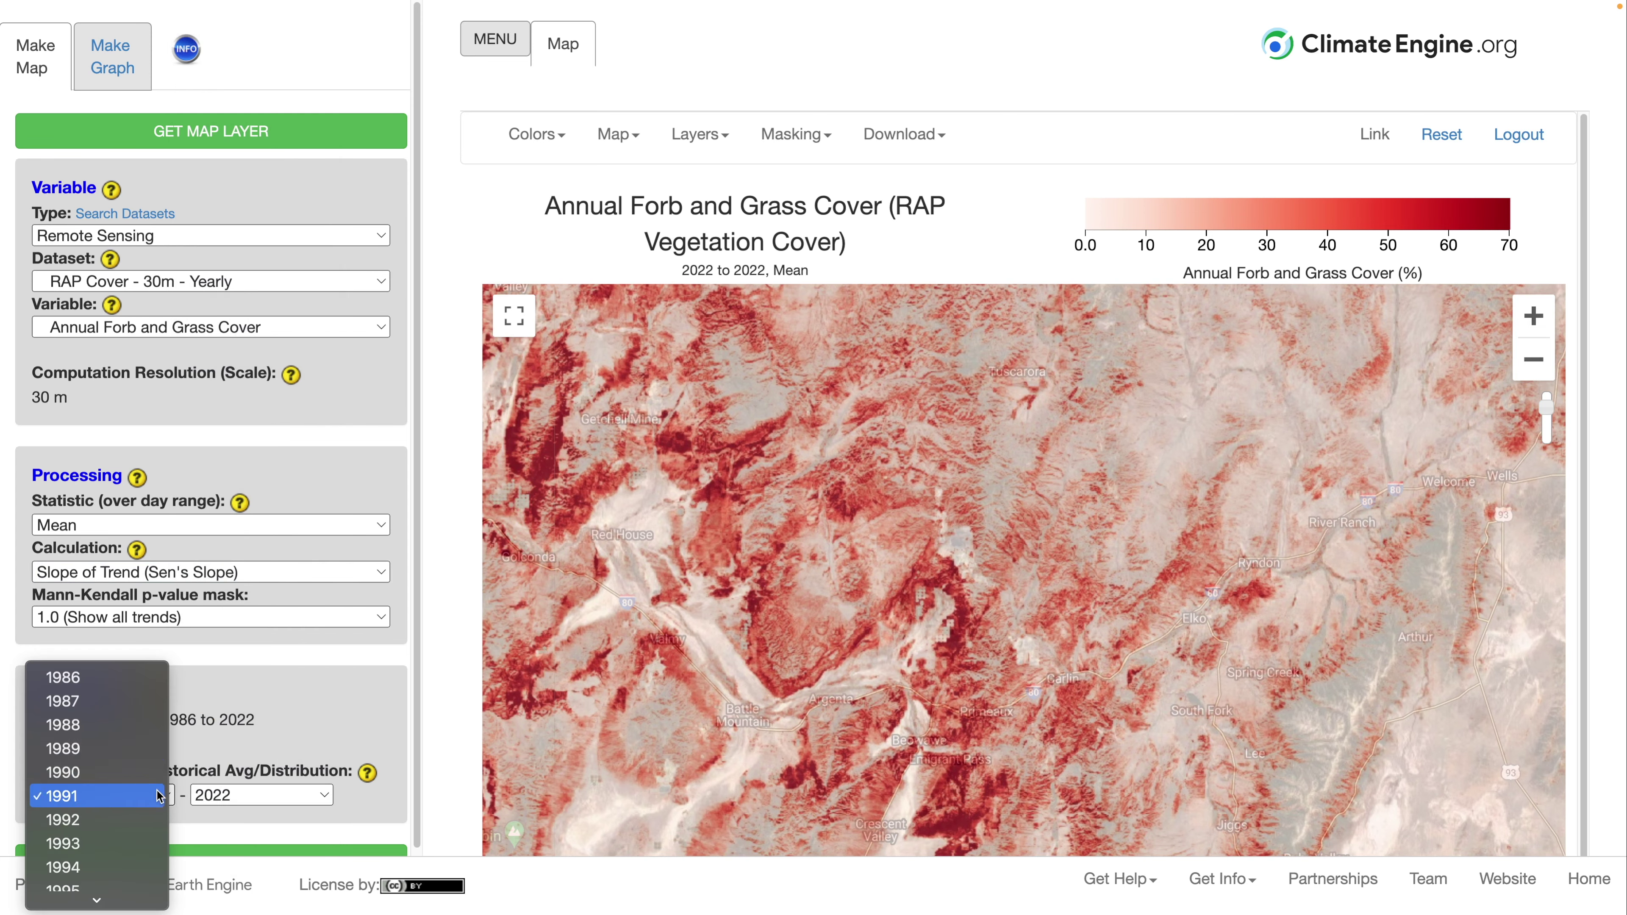
left_click(118, 680)
scroll(239, 736, "down", 2)
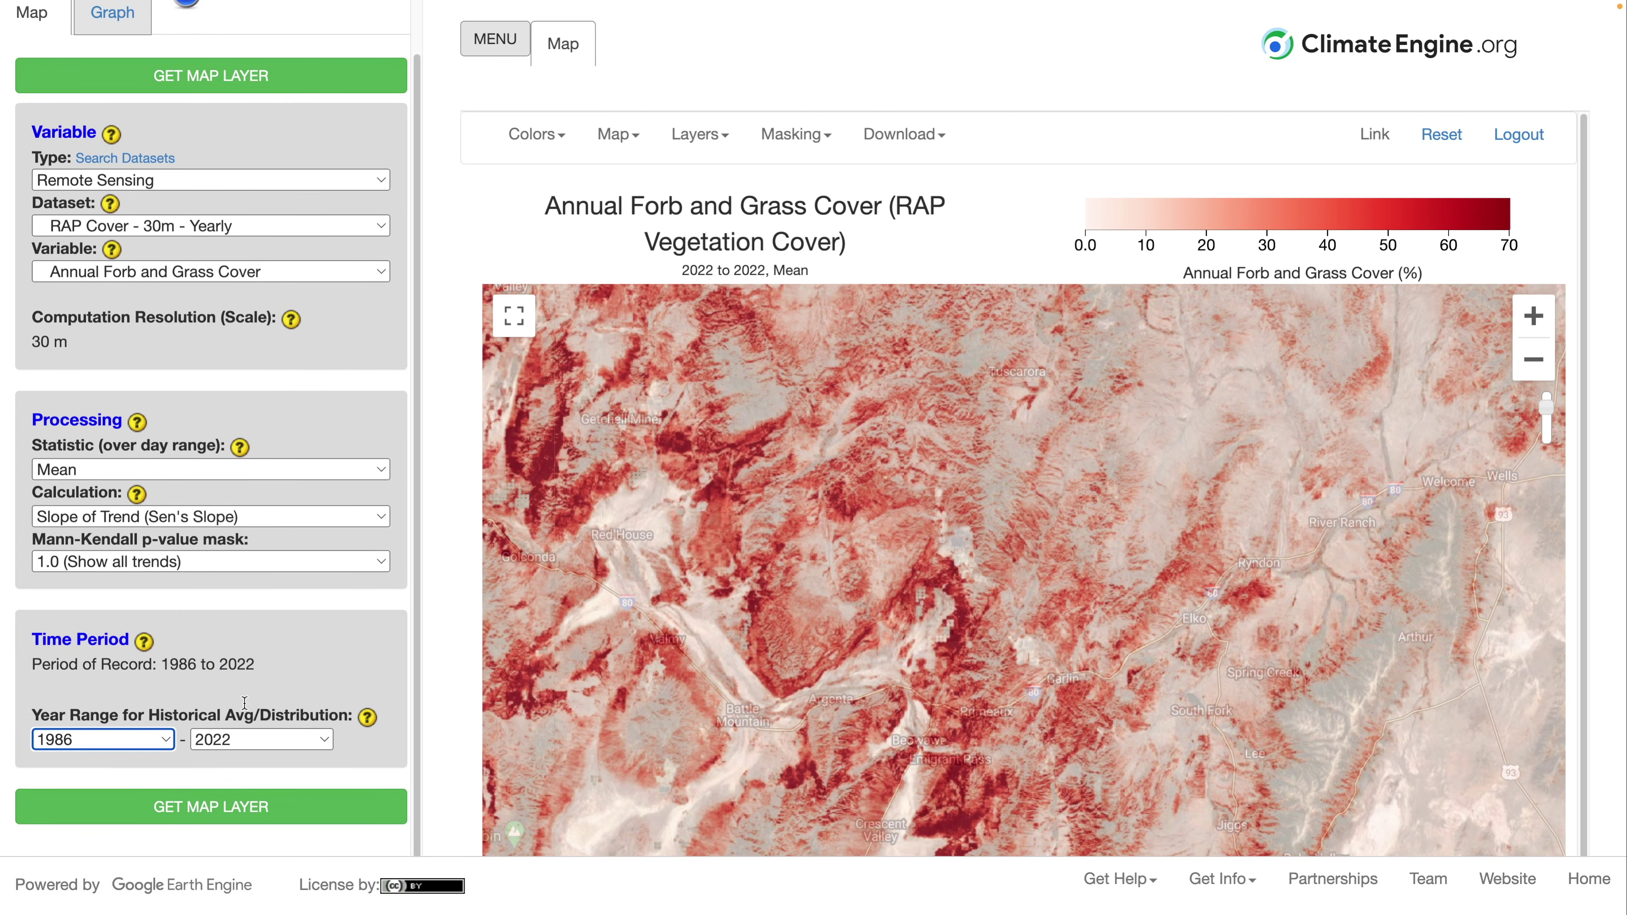
left_click(205, 808)
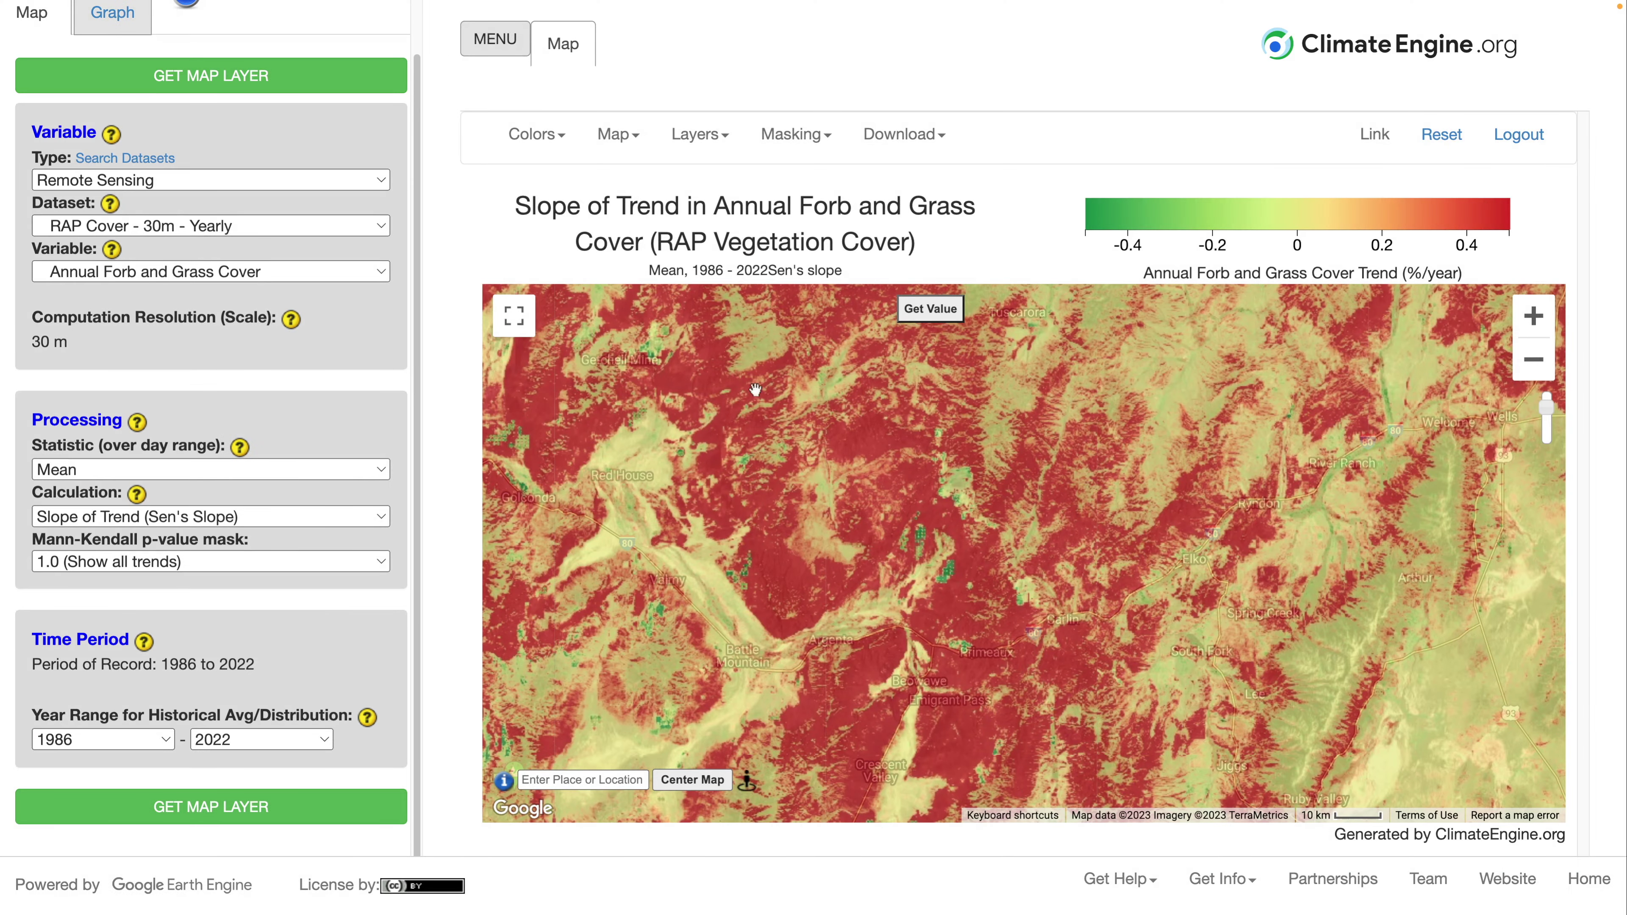
Step: Set the colorbar range to a minimum of -2 and a maximum of 2 %/year, update the map layer and close the color options
left_click(549, 136)
left_click_drag(611, 529, 598, 534)
type("2")
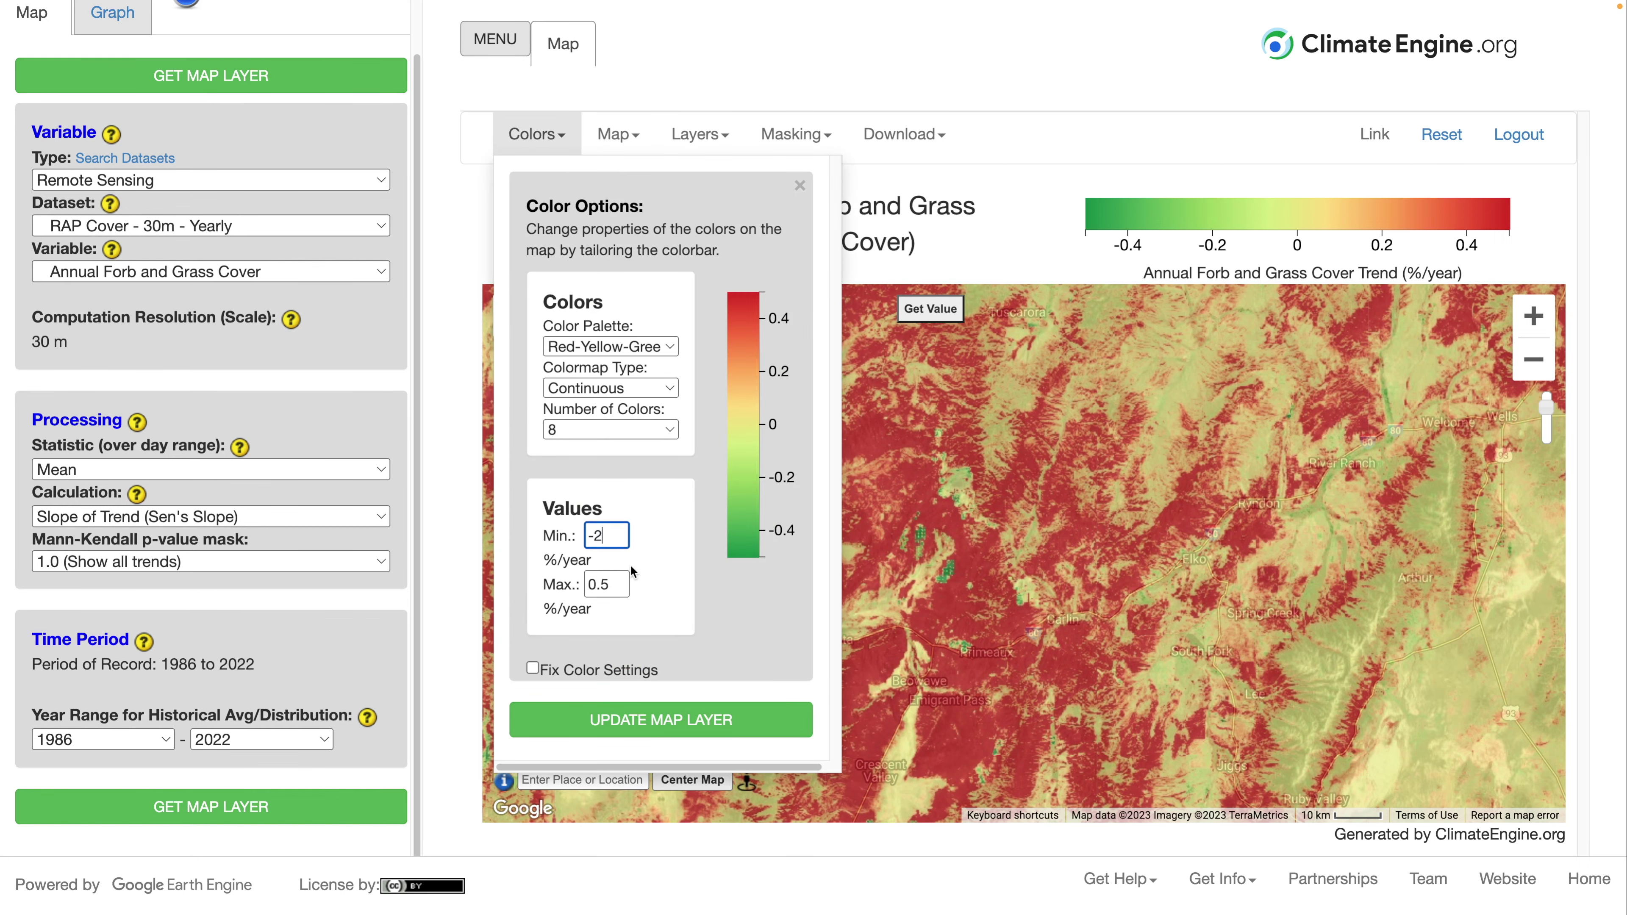
key("Tab")
type("2")
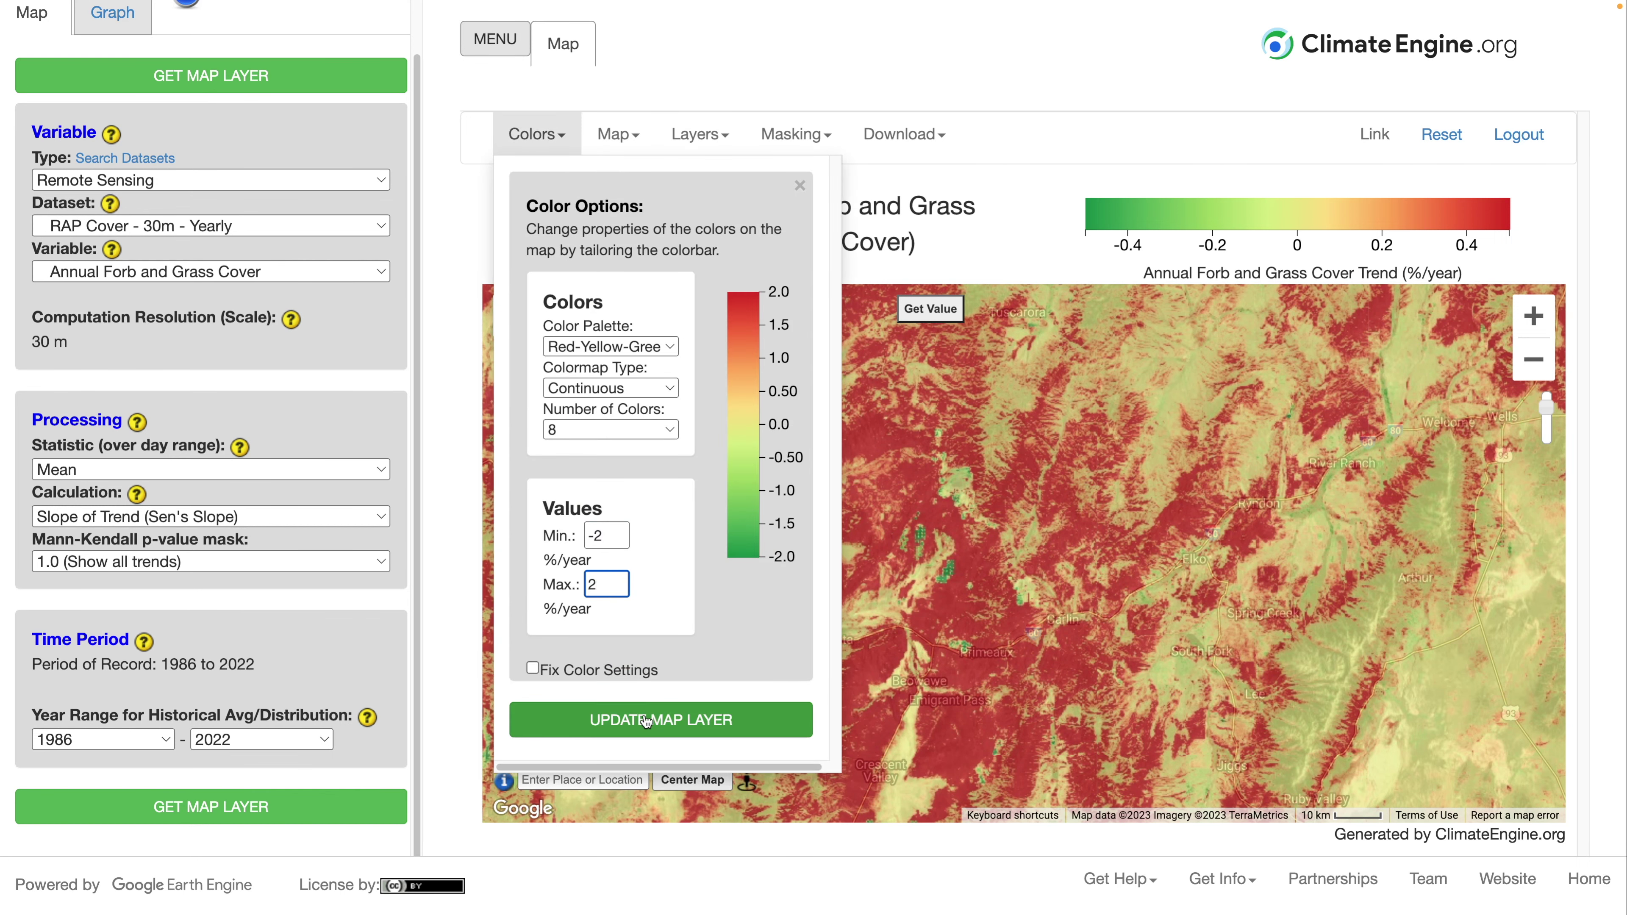
left_click(705, 719)
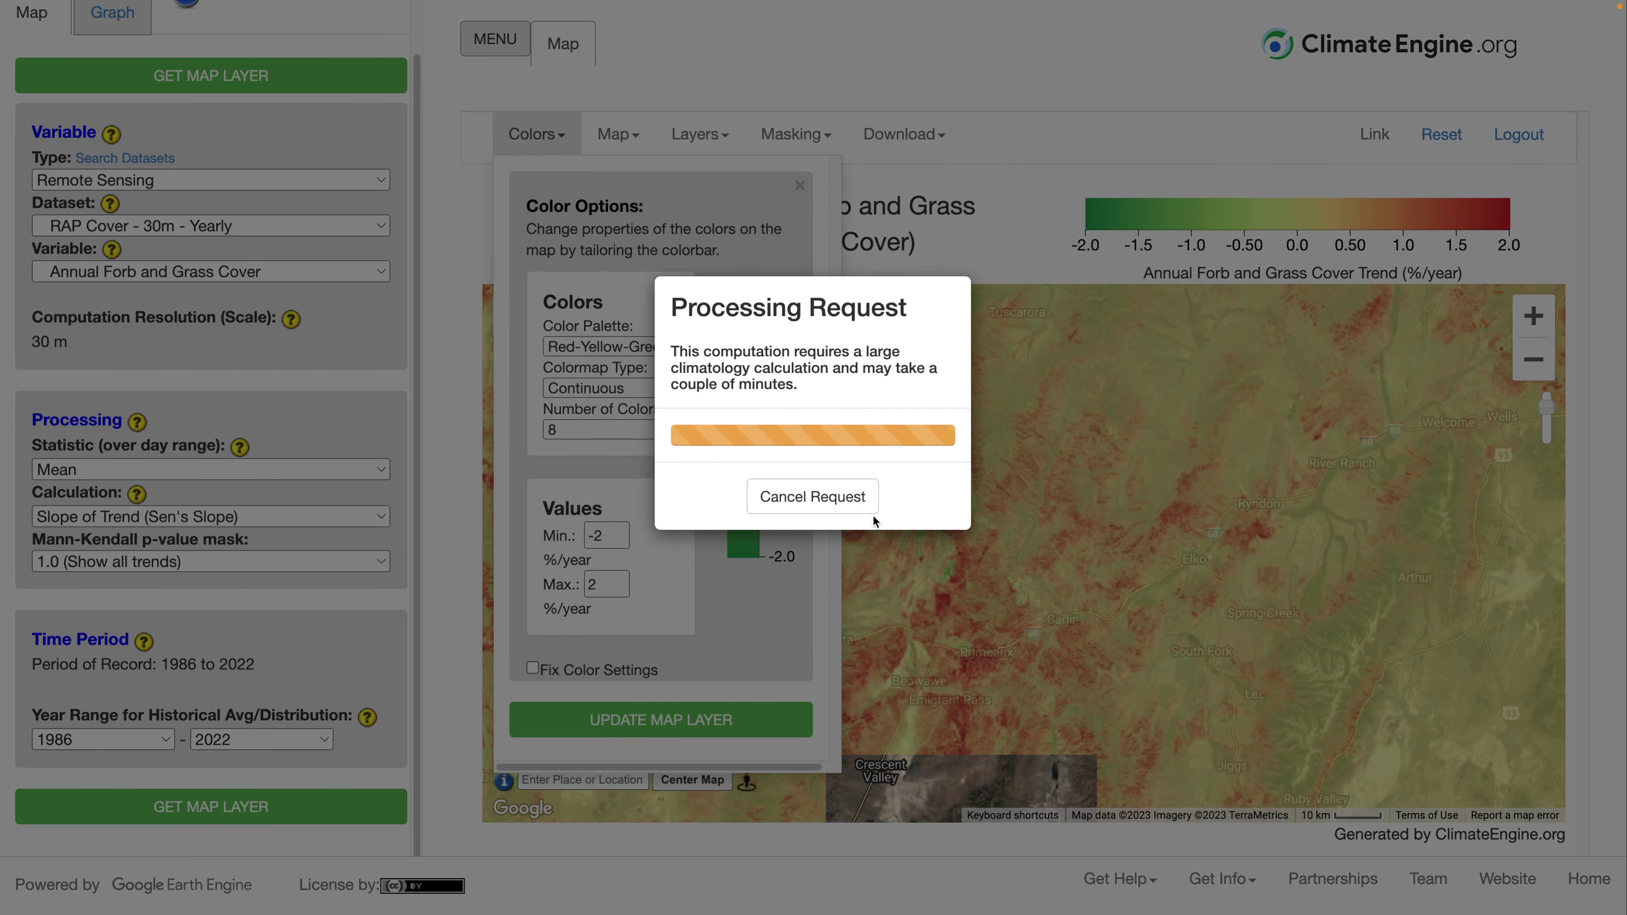
left_click(854, 500)
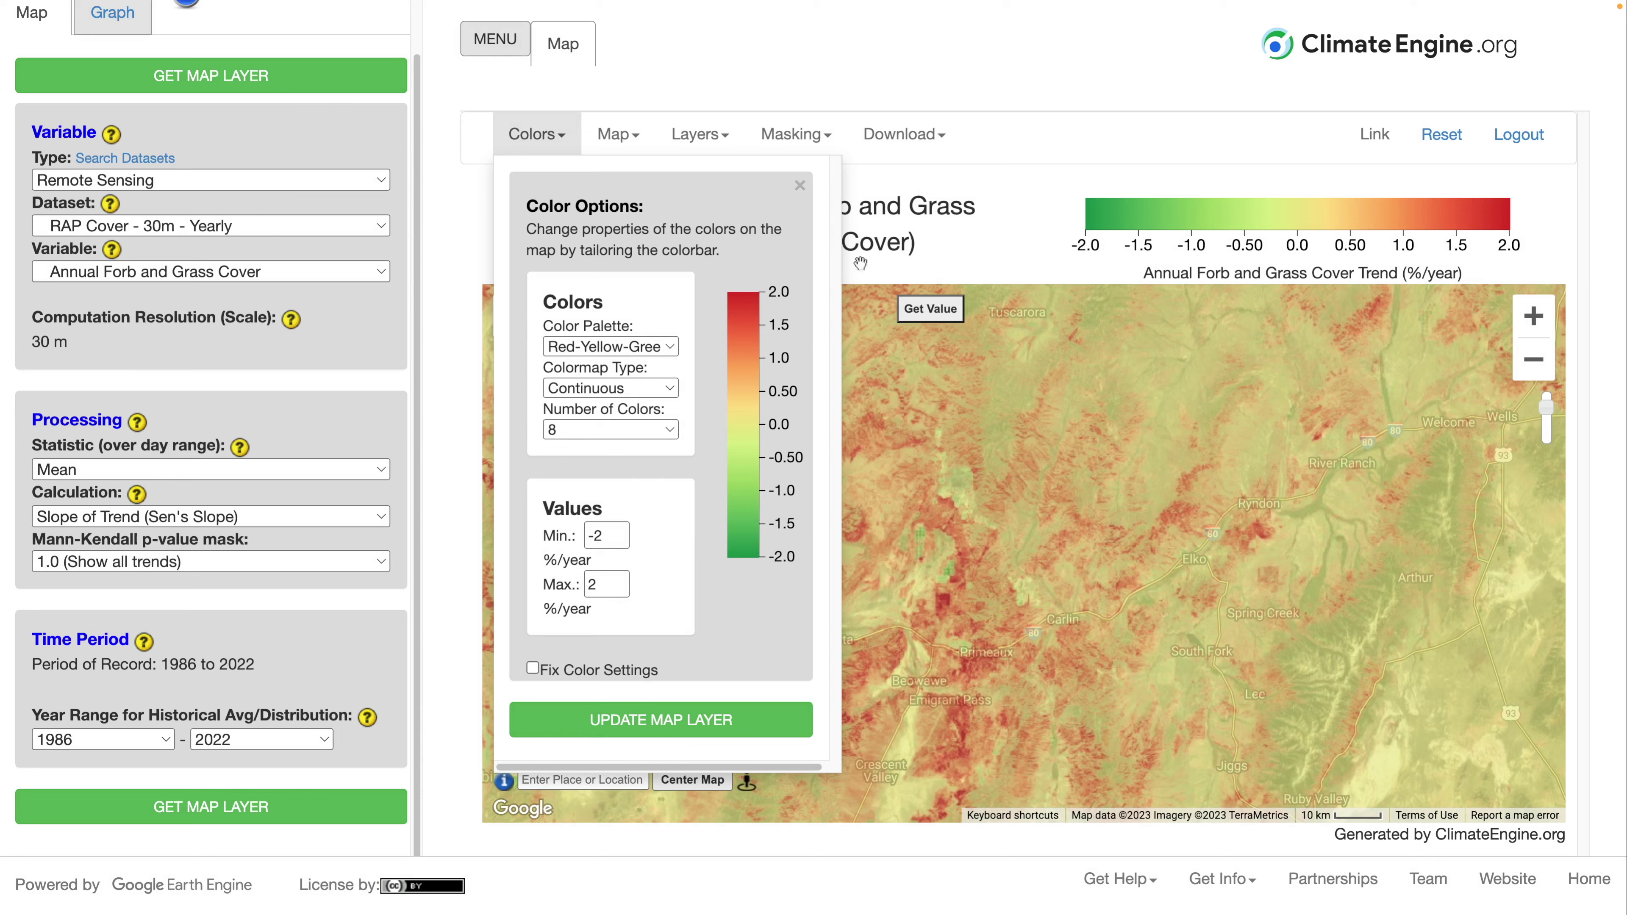
left_click(799, 186)
left_click_drag(895, 446, 1054, 468)
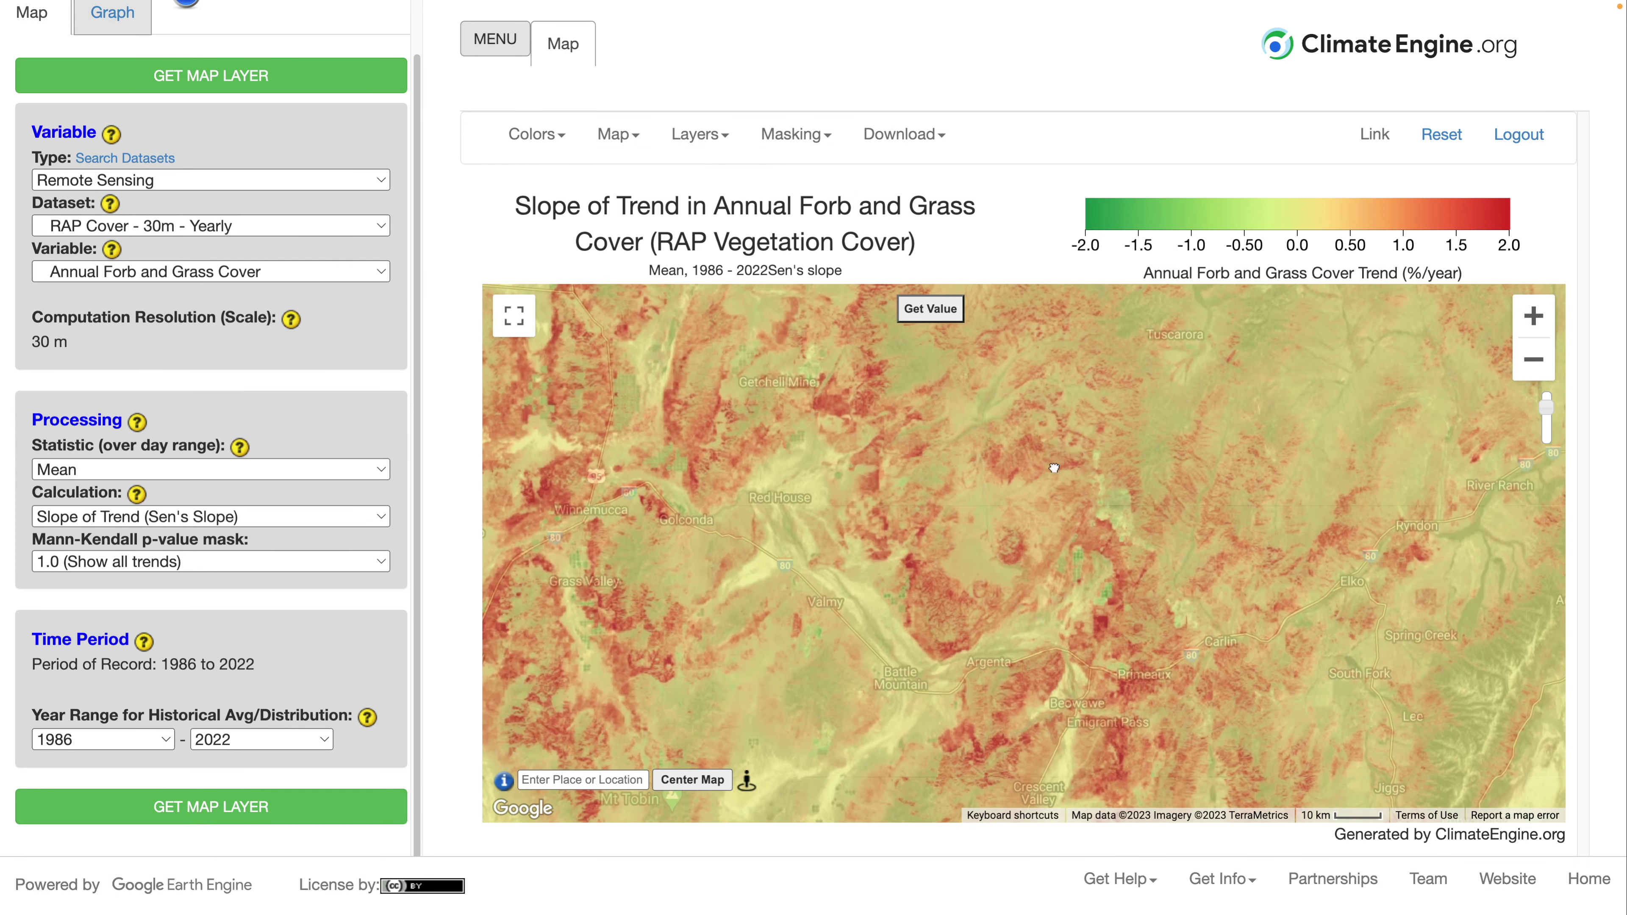
scroll(1107, 549, "down", 2)
left_click_drag(1106, 549, 1243, 574)
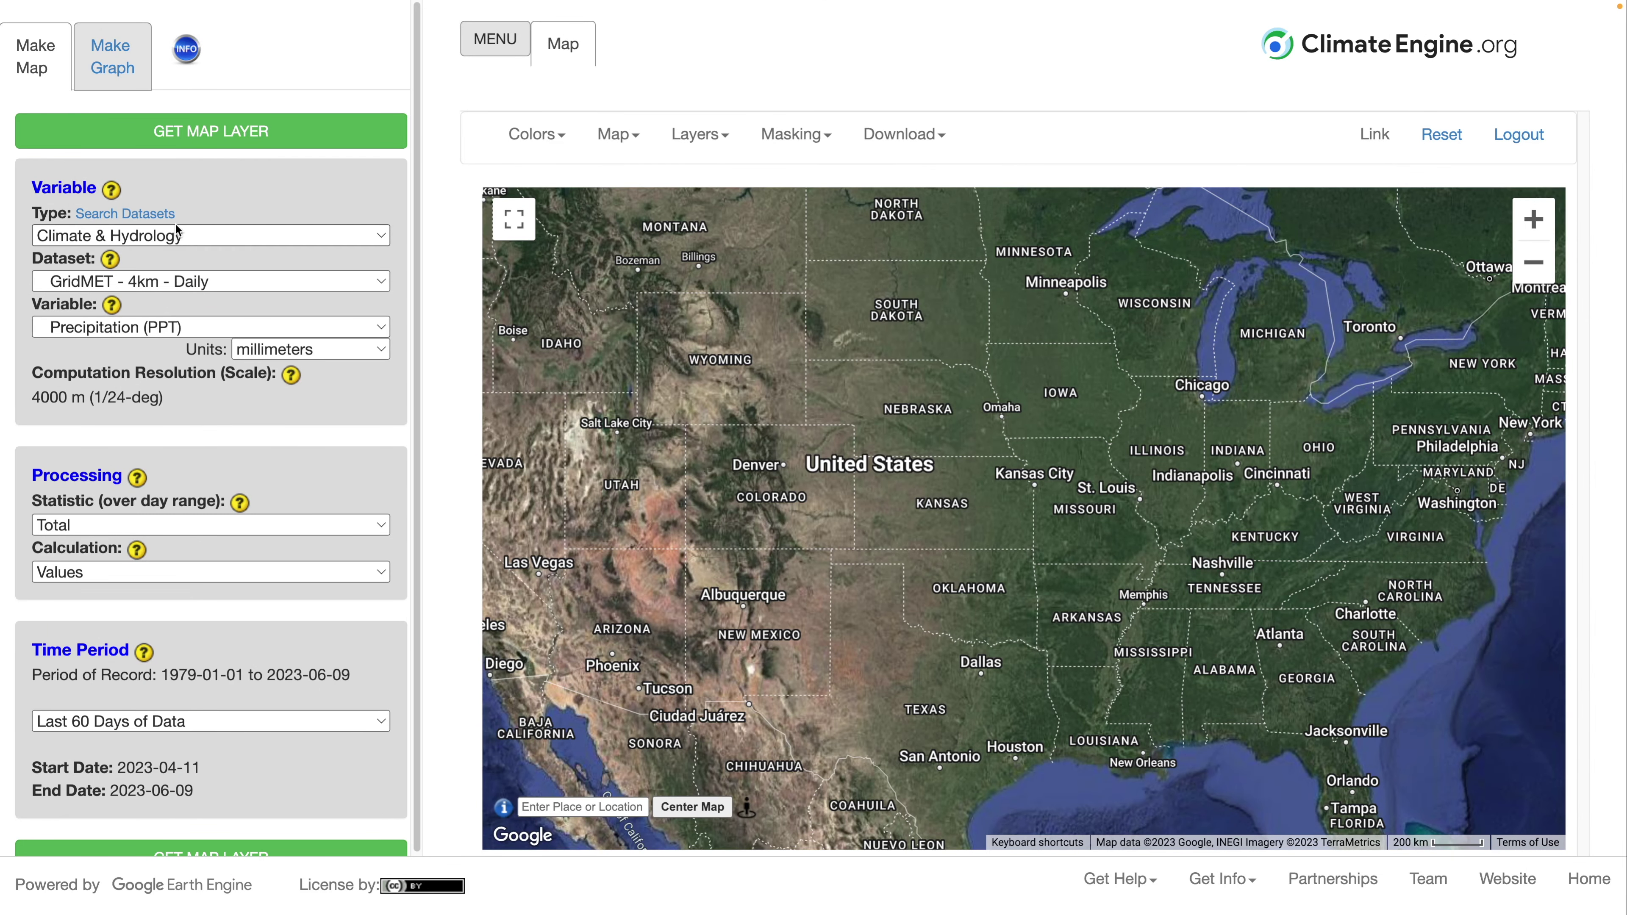
Step: Choose the Remote Sensing type, the RAP Cover - 30m - Yearly dataset and the Tree Cover variable for the map
left_click(176, 227)
left_click(135, 259)
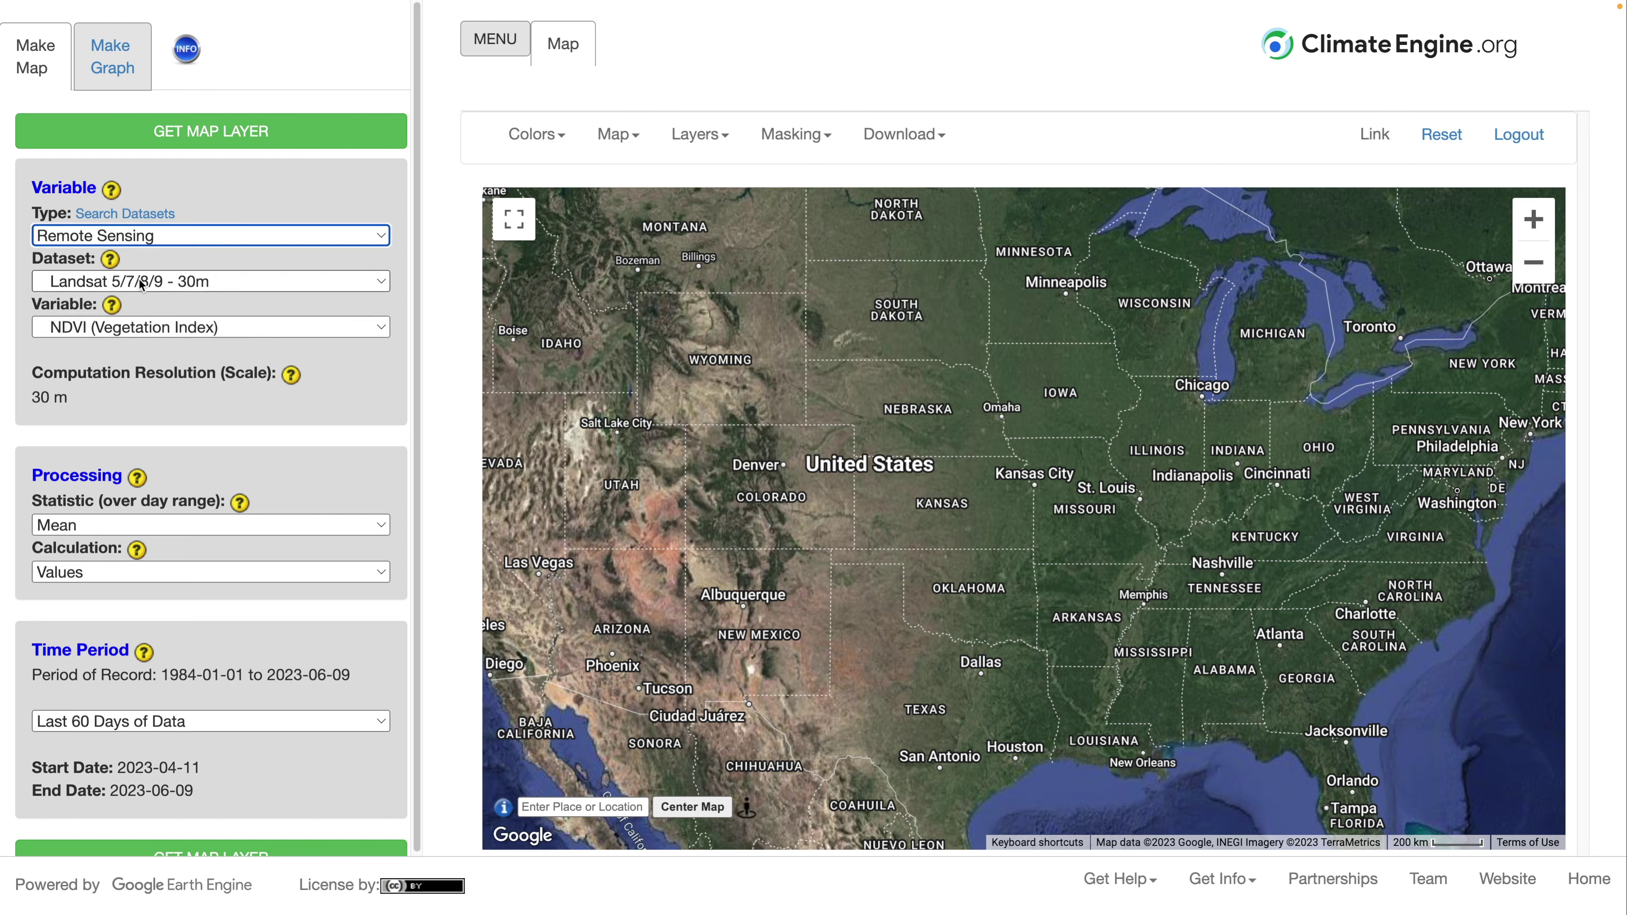
left_click(141, 283)
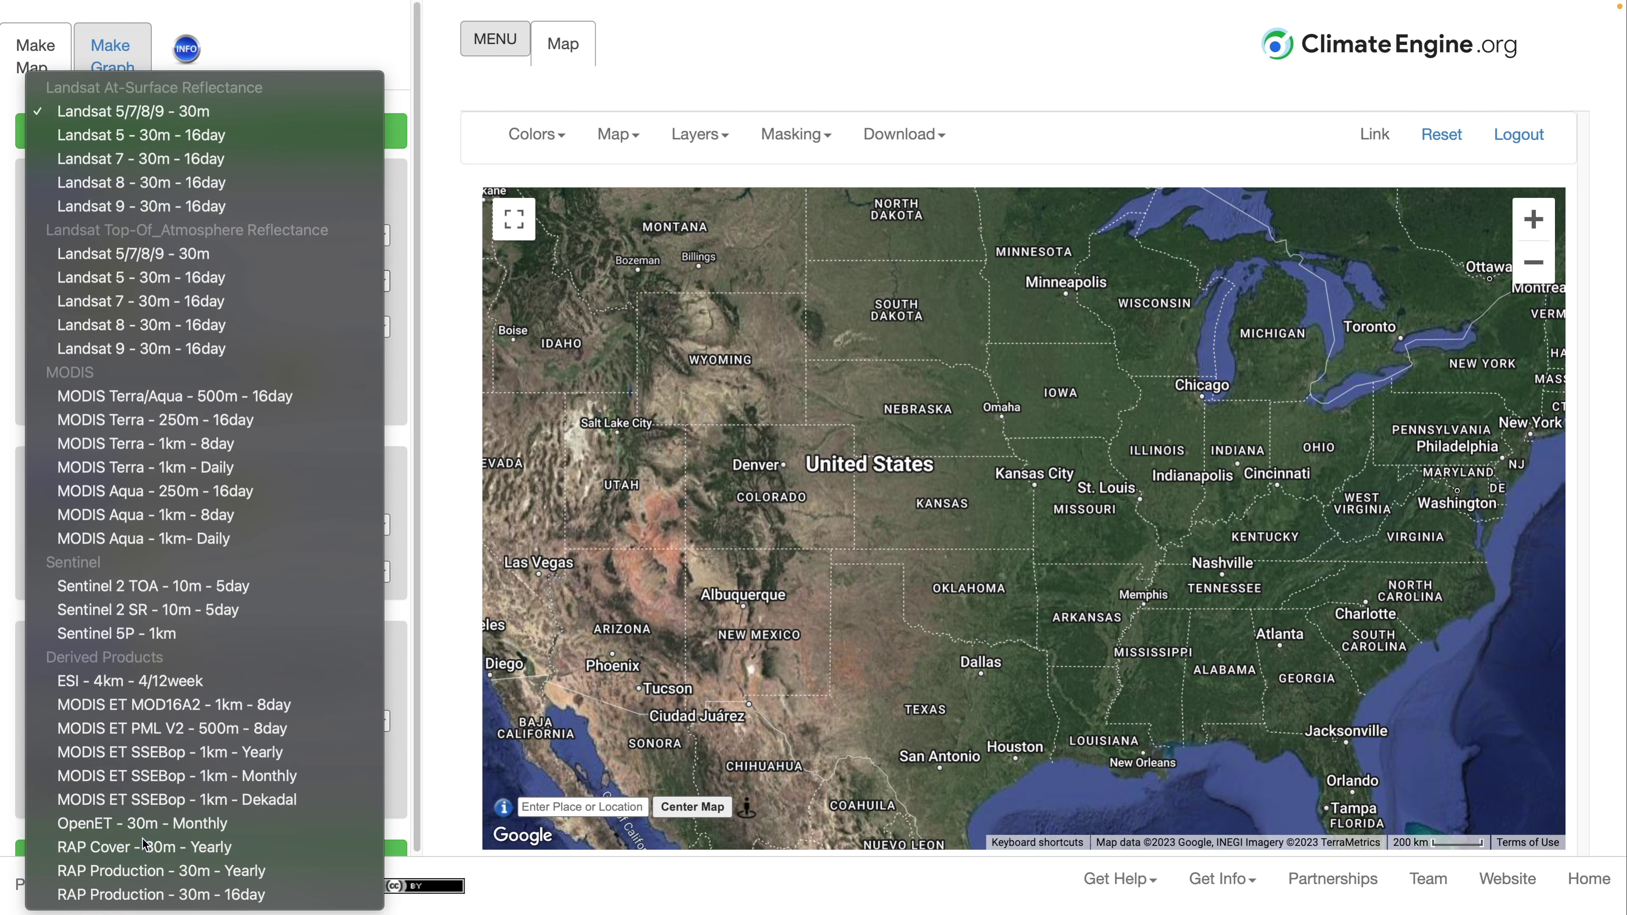
left_click(144, 845)
left_click(154, 324)
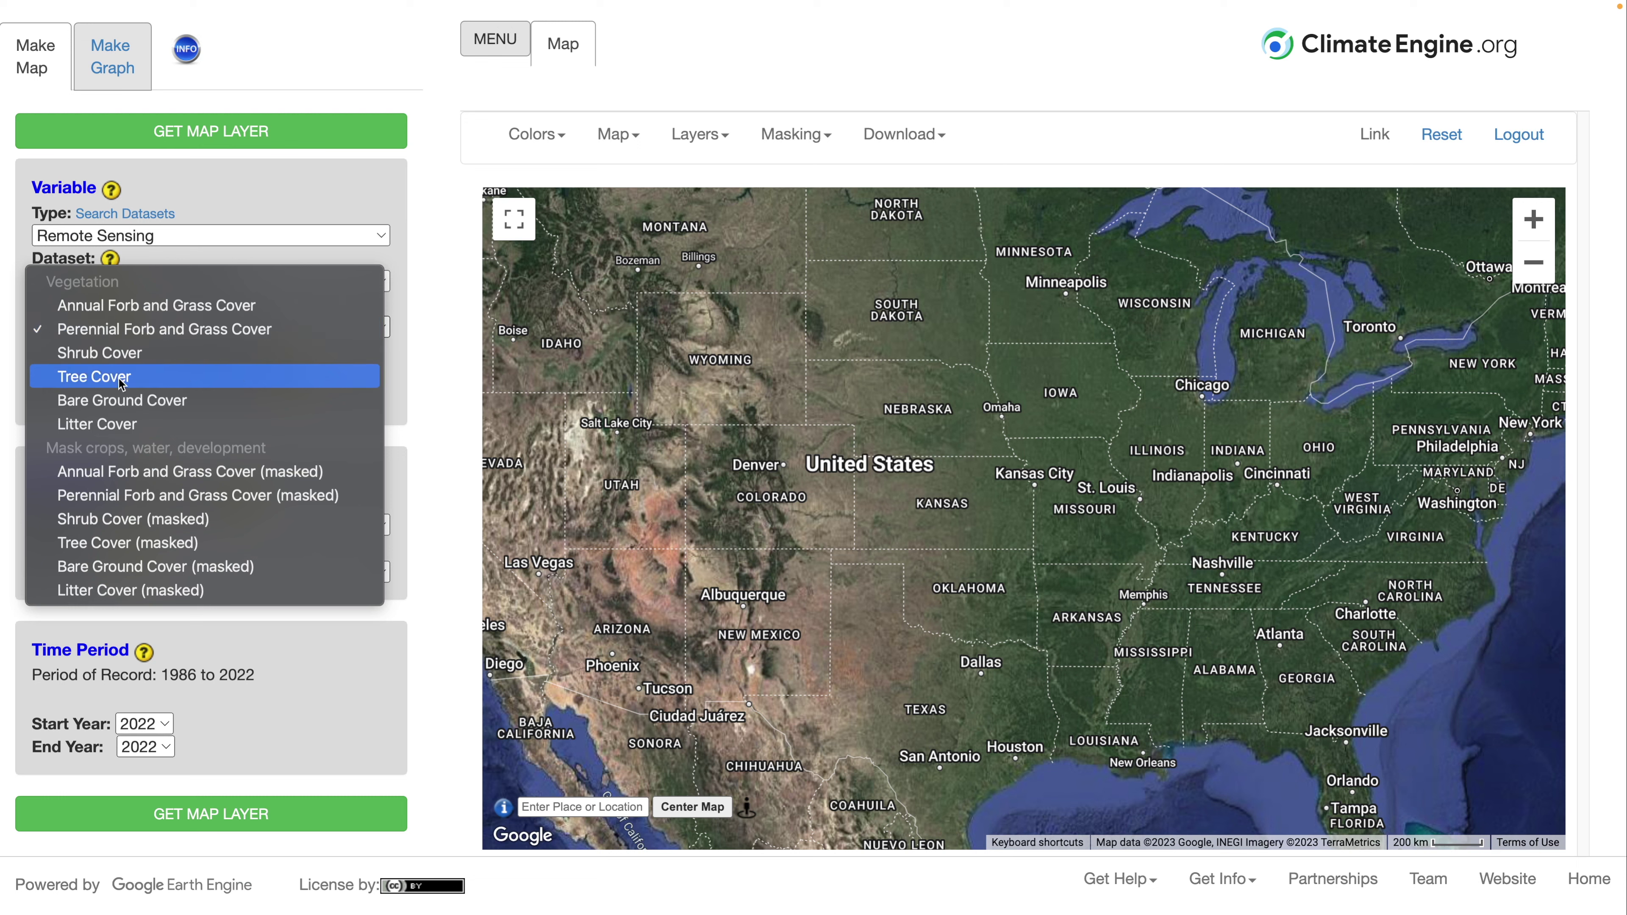
left_click(121, 378)
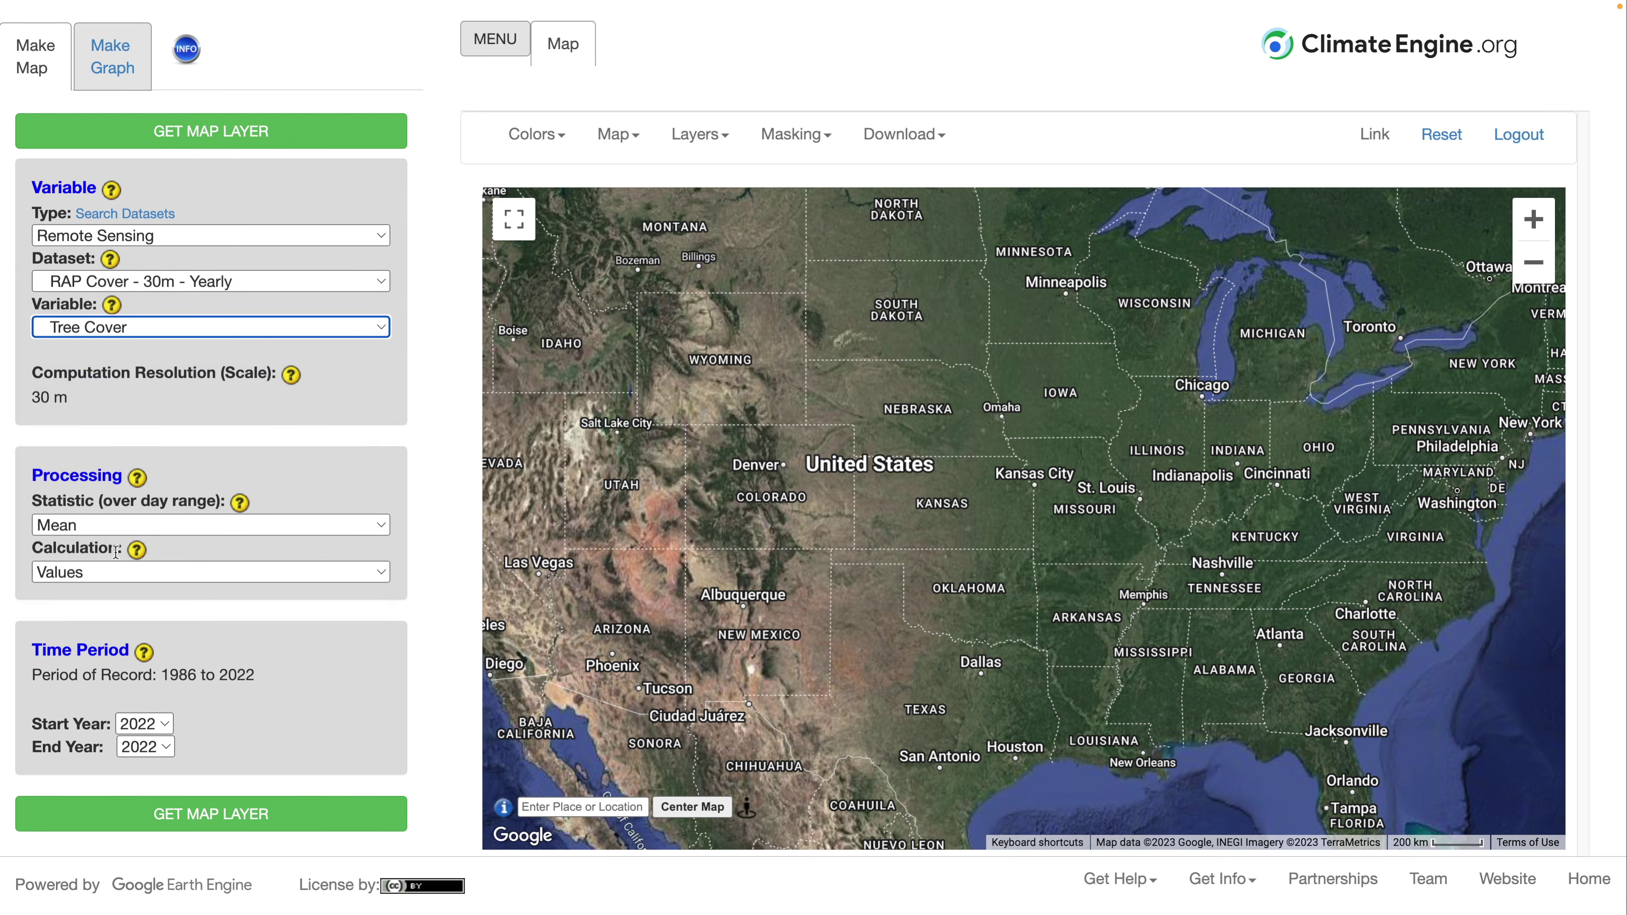
Step: Generate a Slope of Trend (Sen's Slope) map layer of tree cover for the year range 1986–2022
left_click(118, 573)
left_click(101, 640)
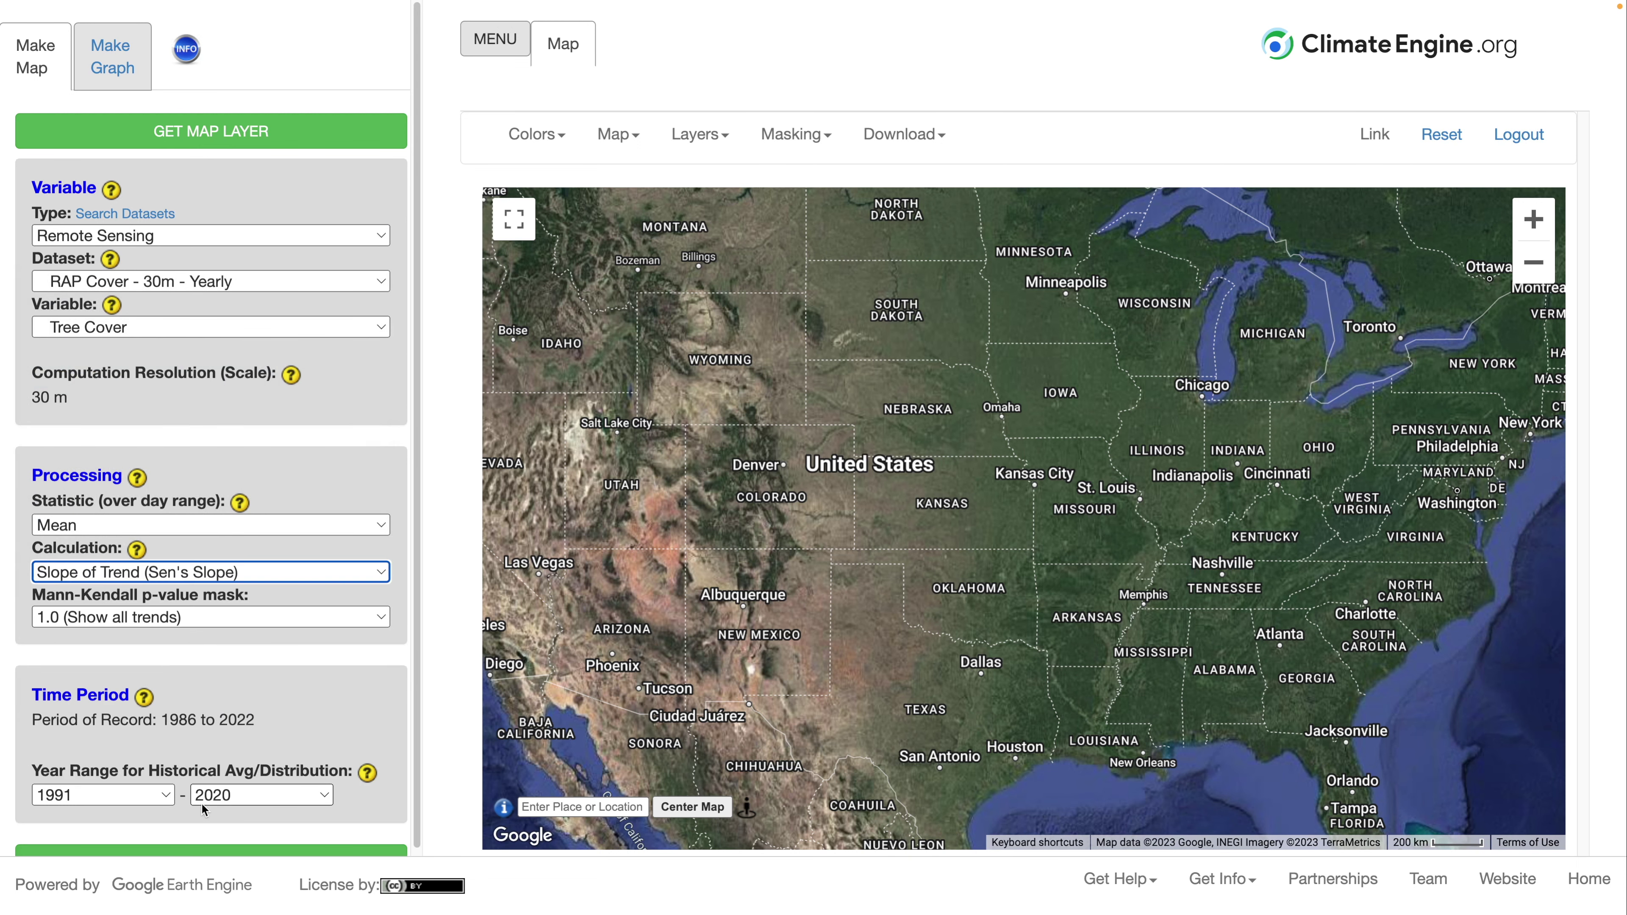
scroll(202, 803, "down", 2)
left_click(100, 740)
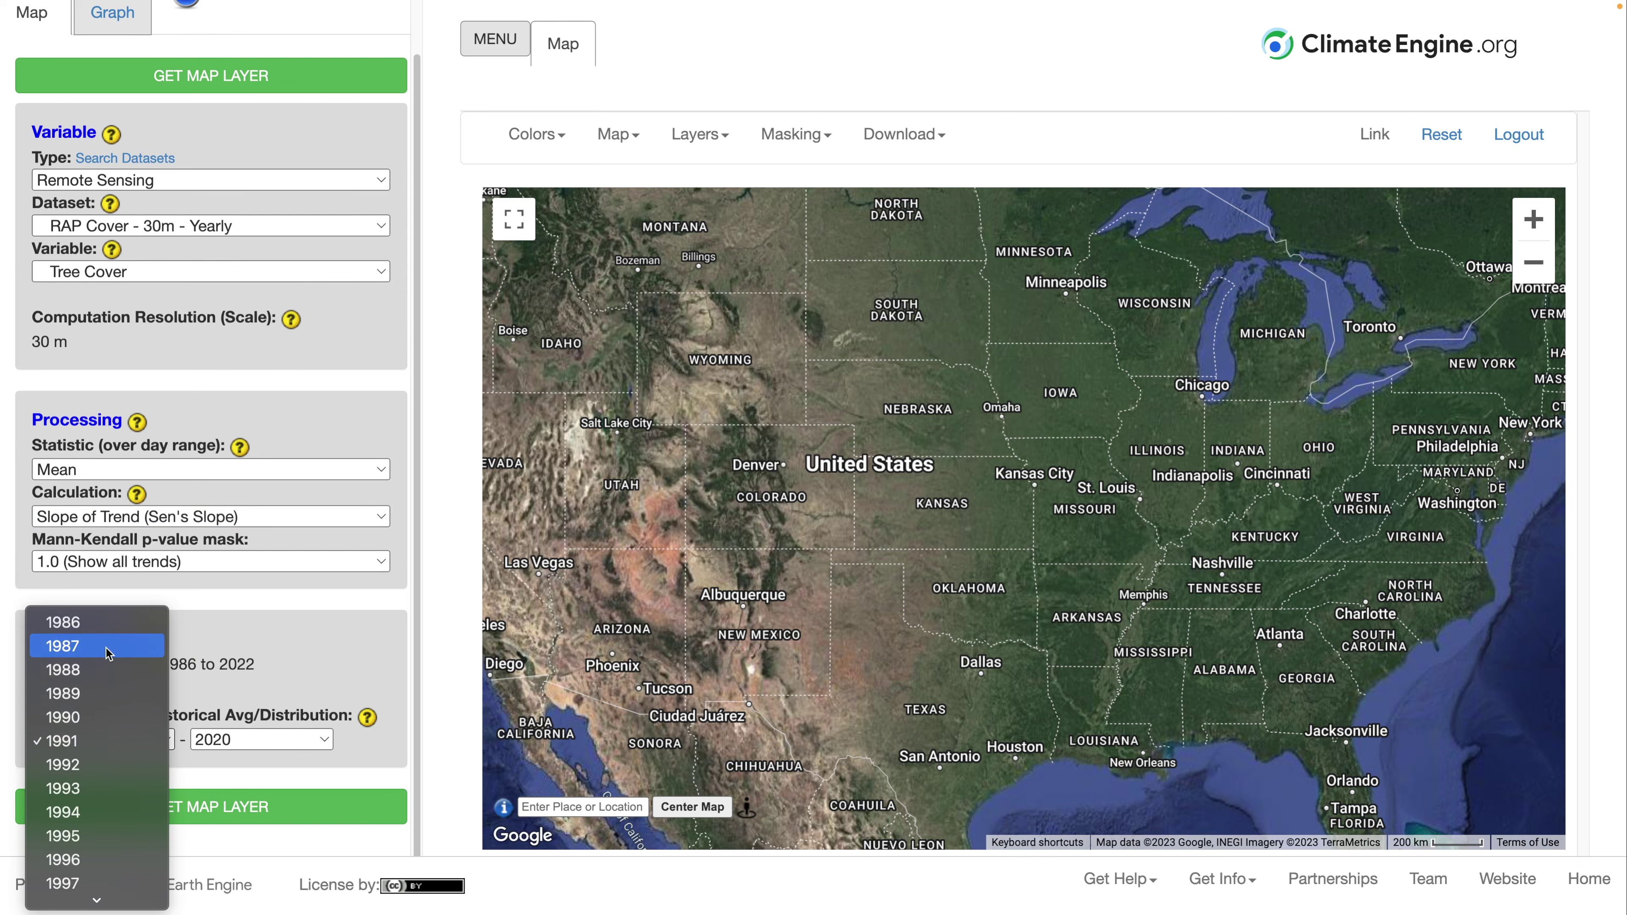
left_click(106, 631)
left_click(238, 738)
left_click(232, 789)
left_click(228, 801)
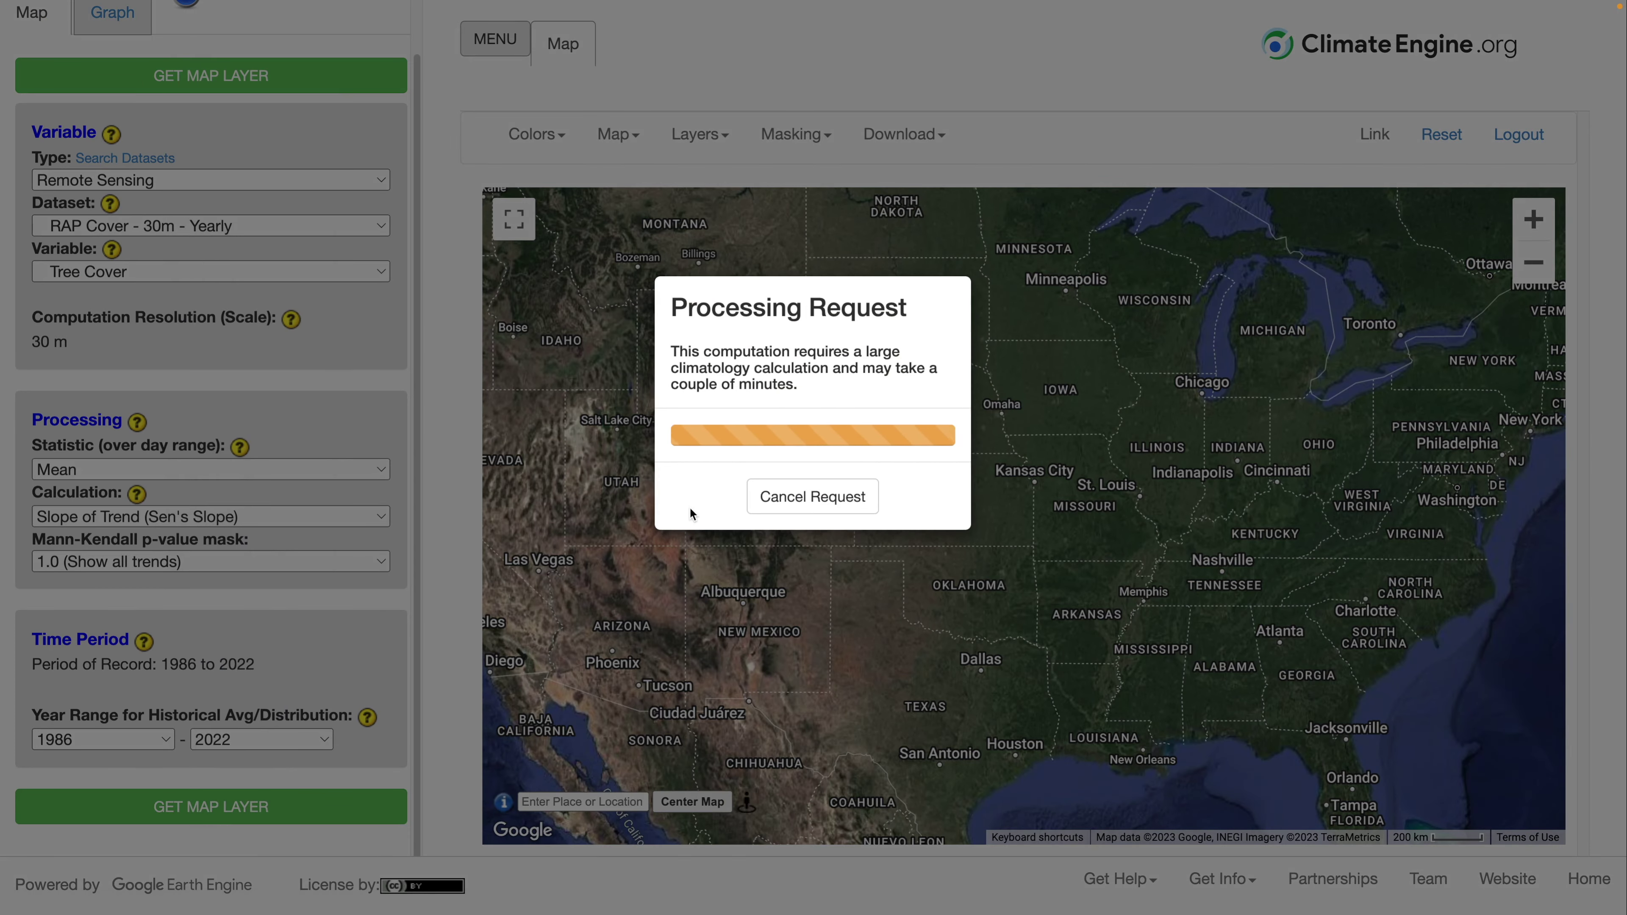
Step: Define a rectangular polygon region for graphing over the large red tree cover decline patch near the Idaho–Utah border
scroll(603, 500, "up", 5)
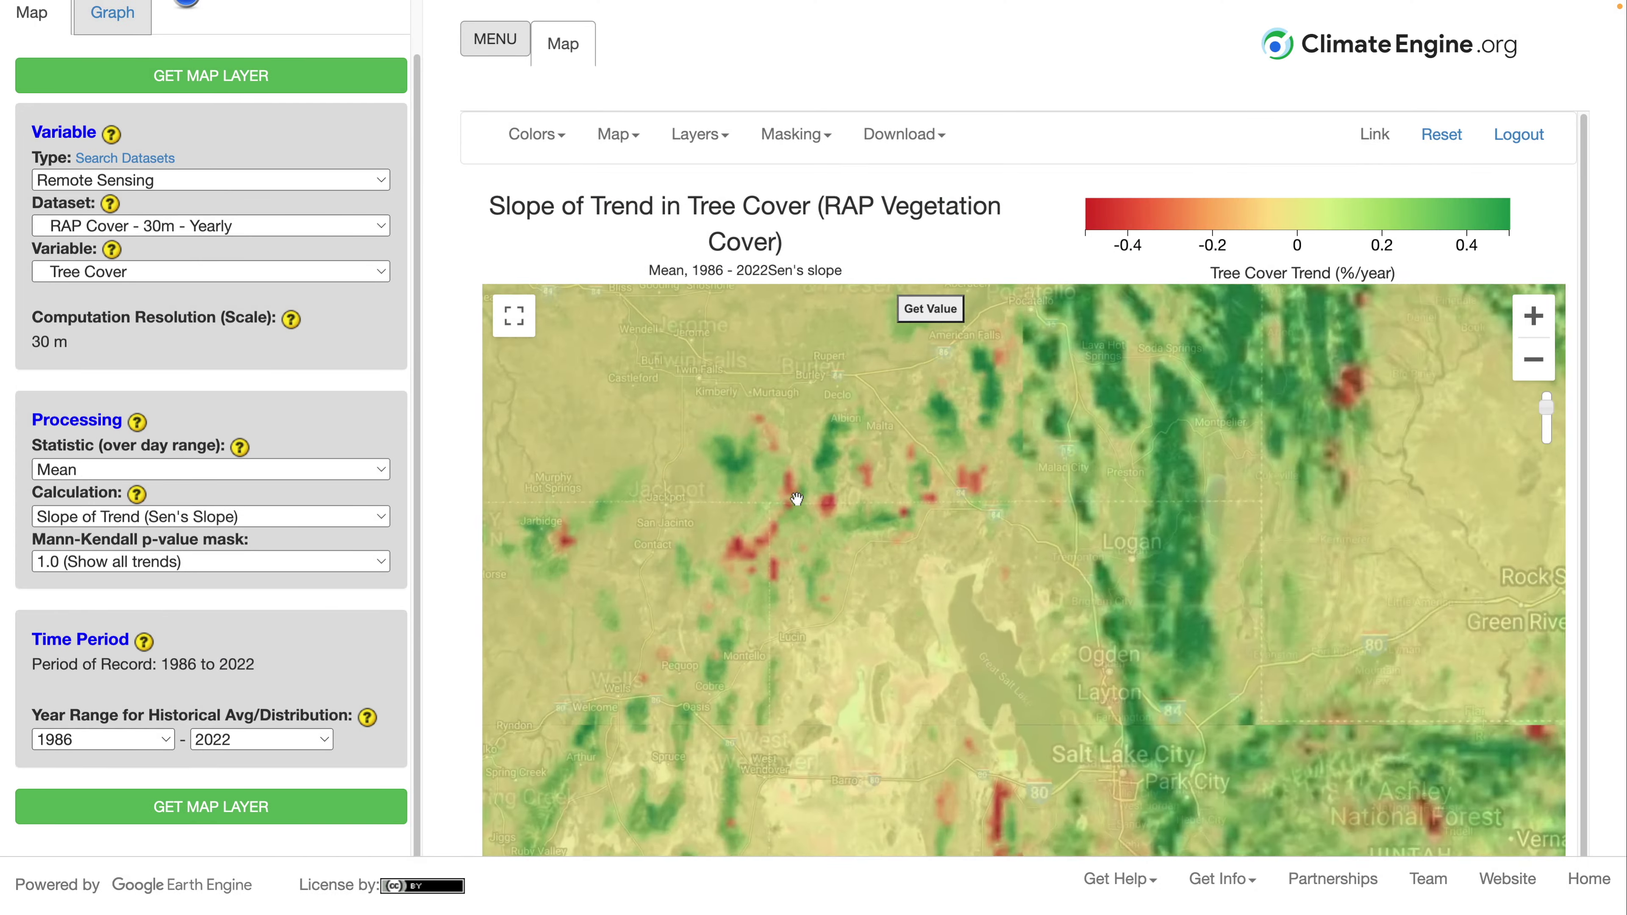
scroll(802, 499, "up", 2)
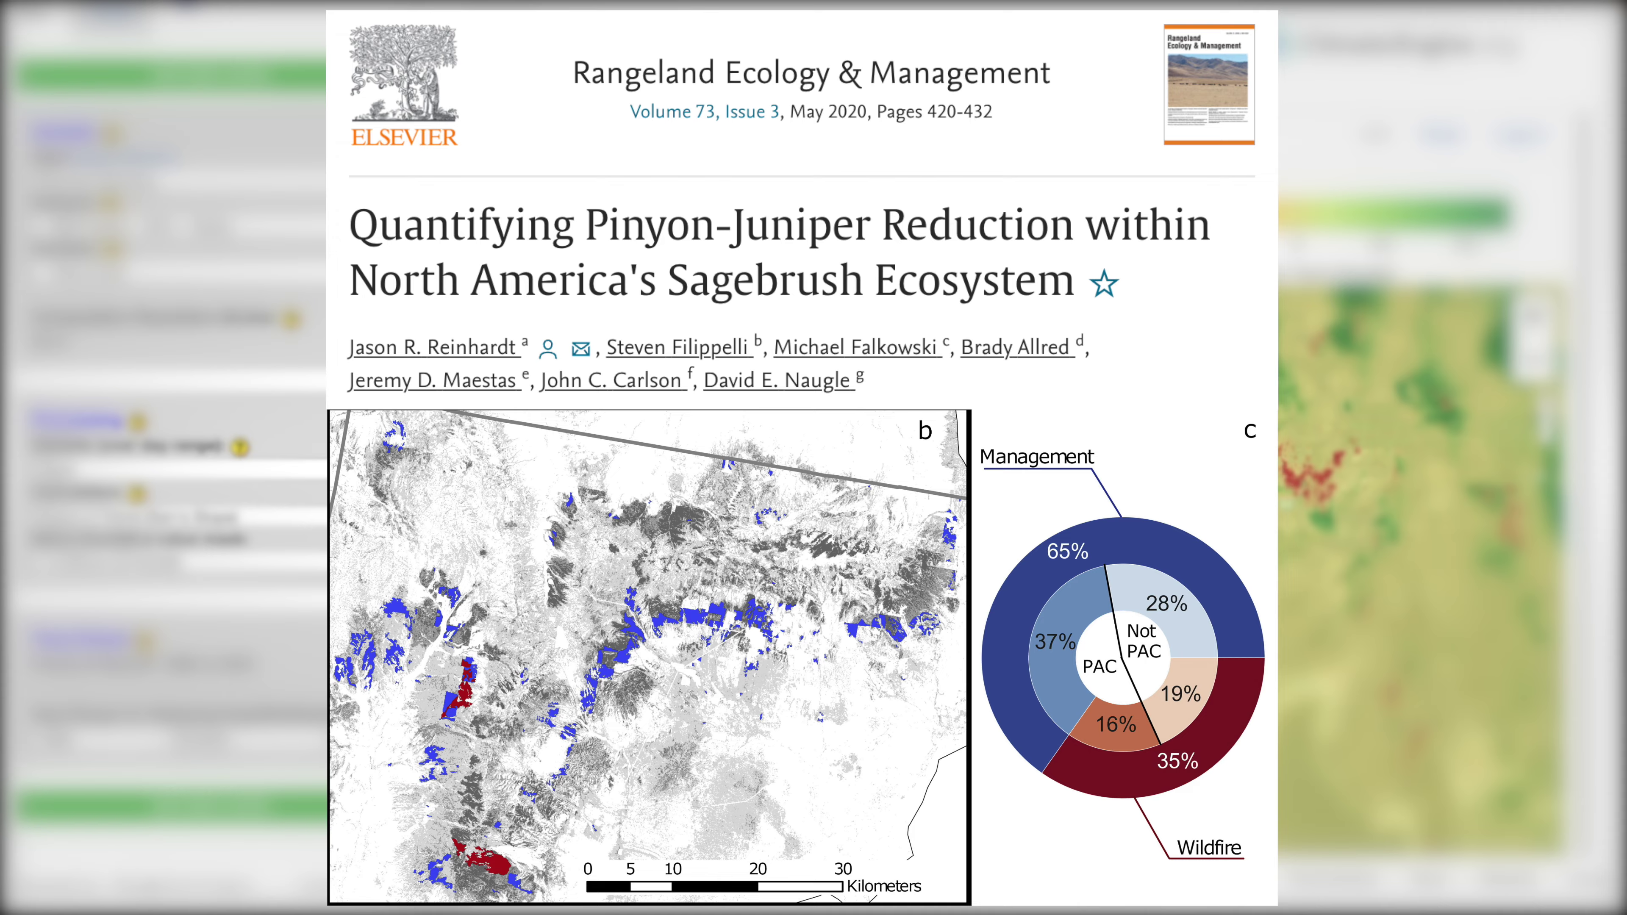
scroll(973, 528, "up", 3)
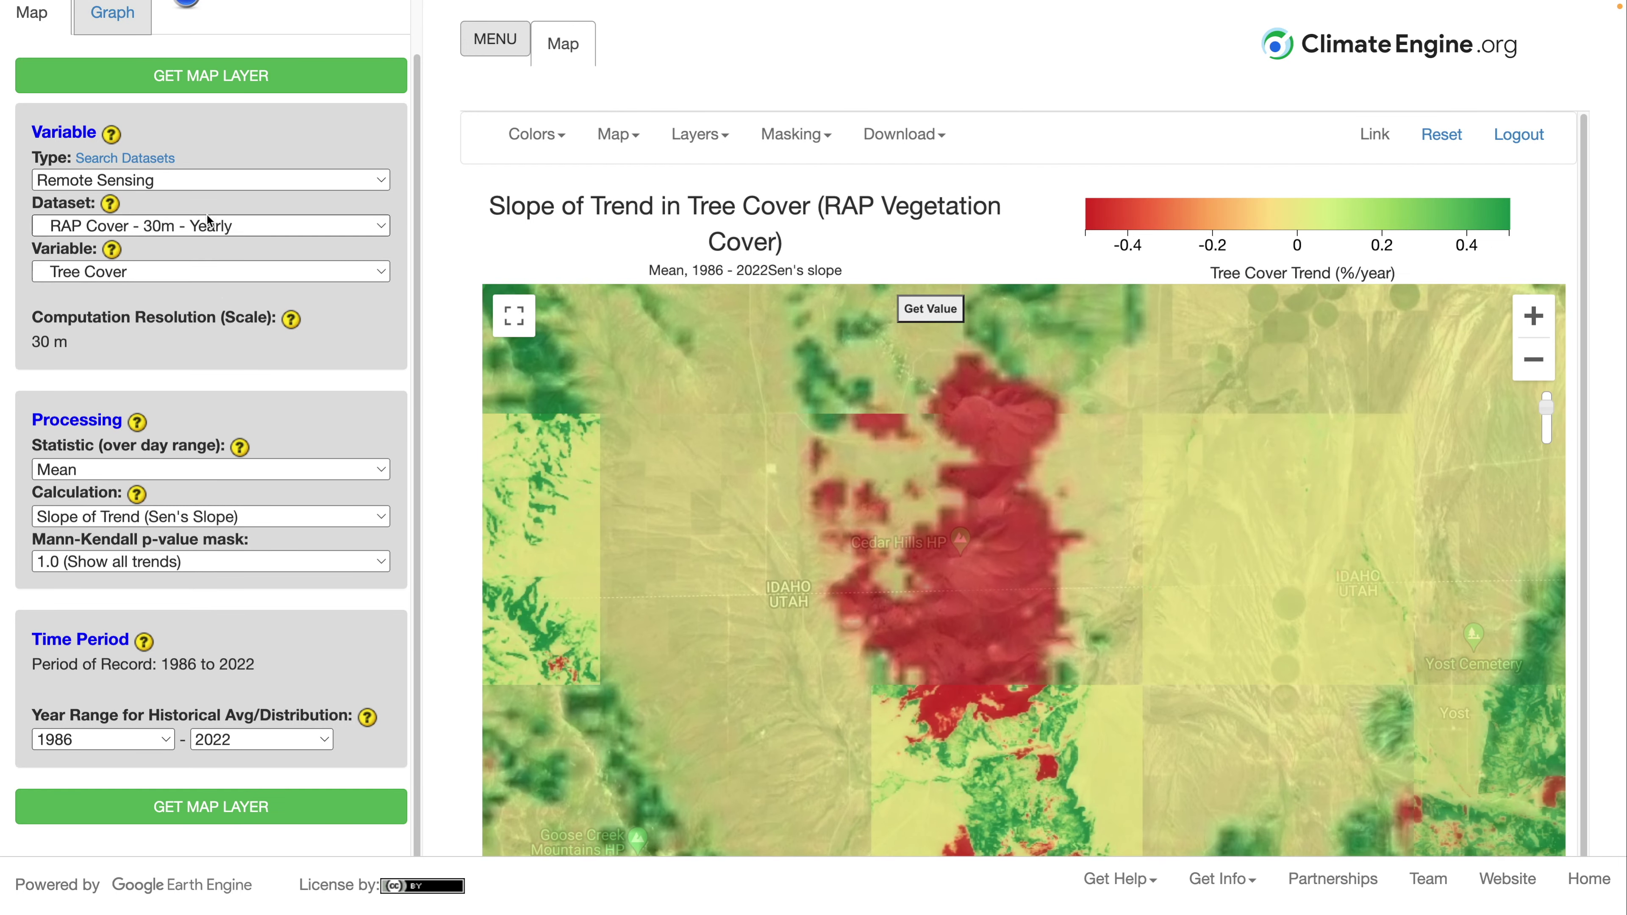
scroll(207, 218, "up", 2)
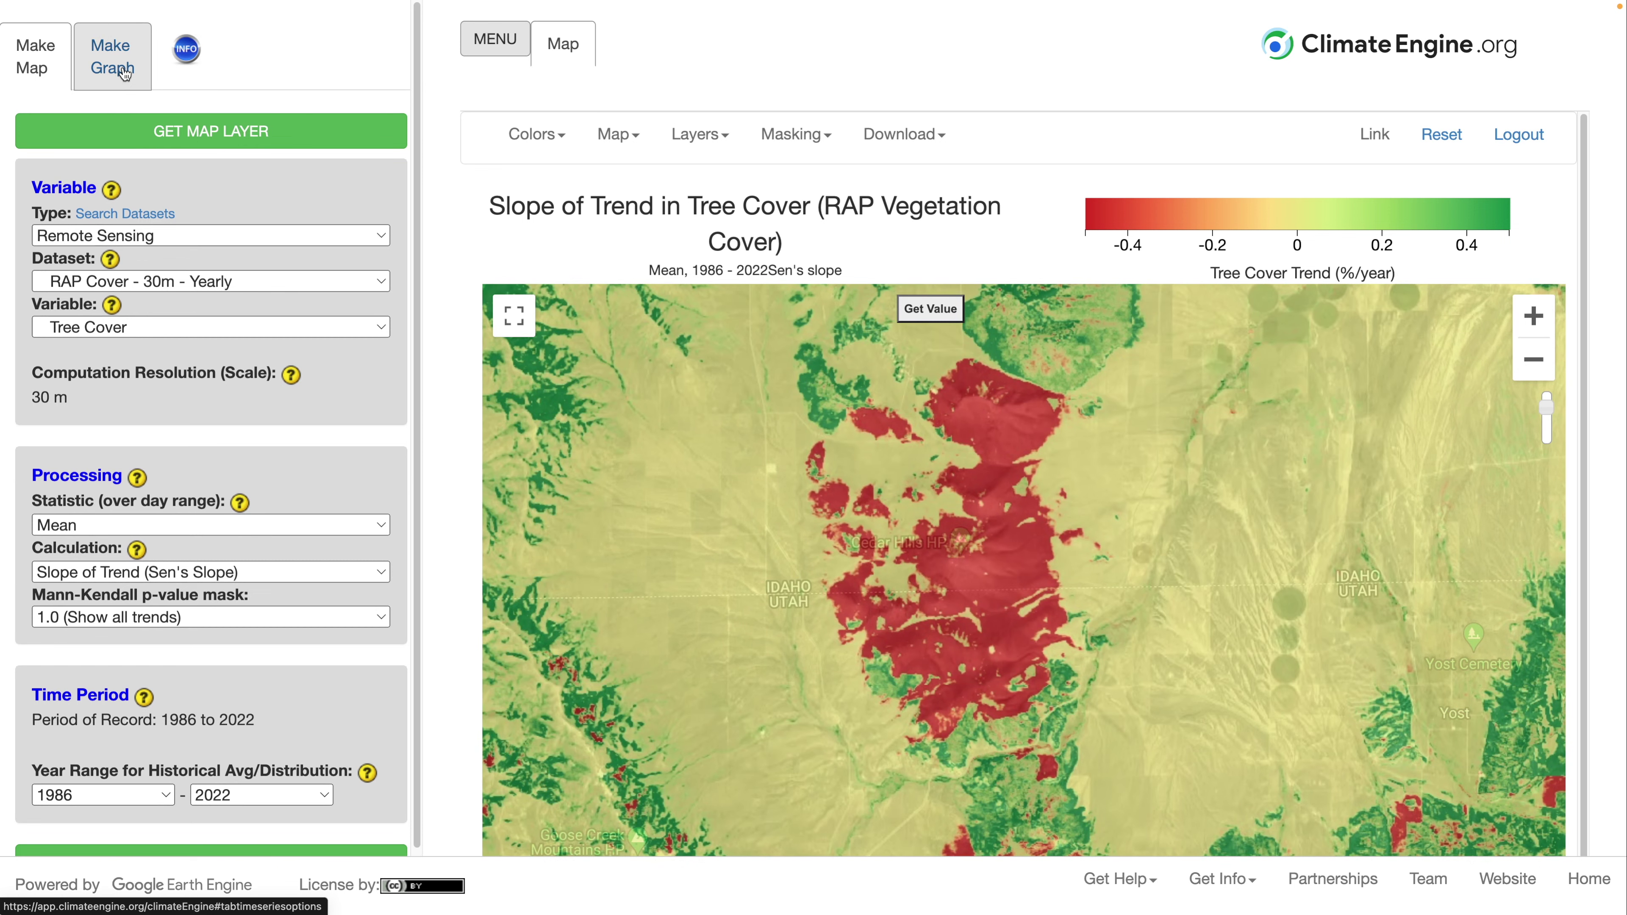
left_click(125, 70)
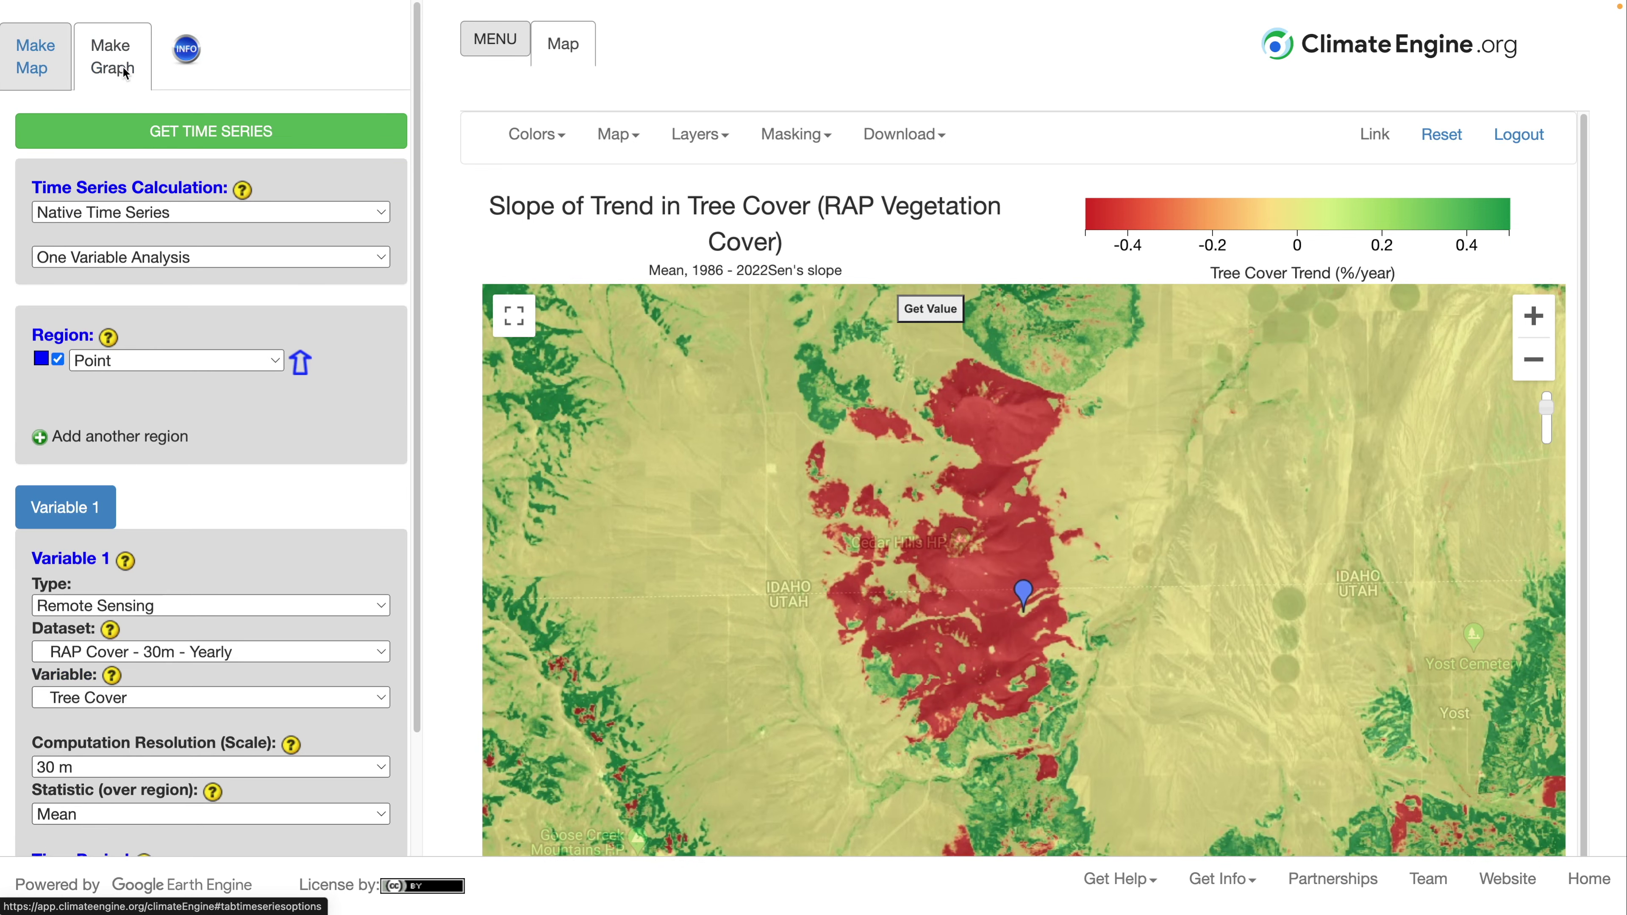
left_click(147, 360)
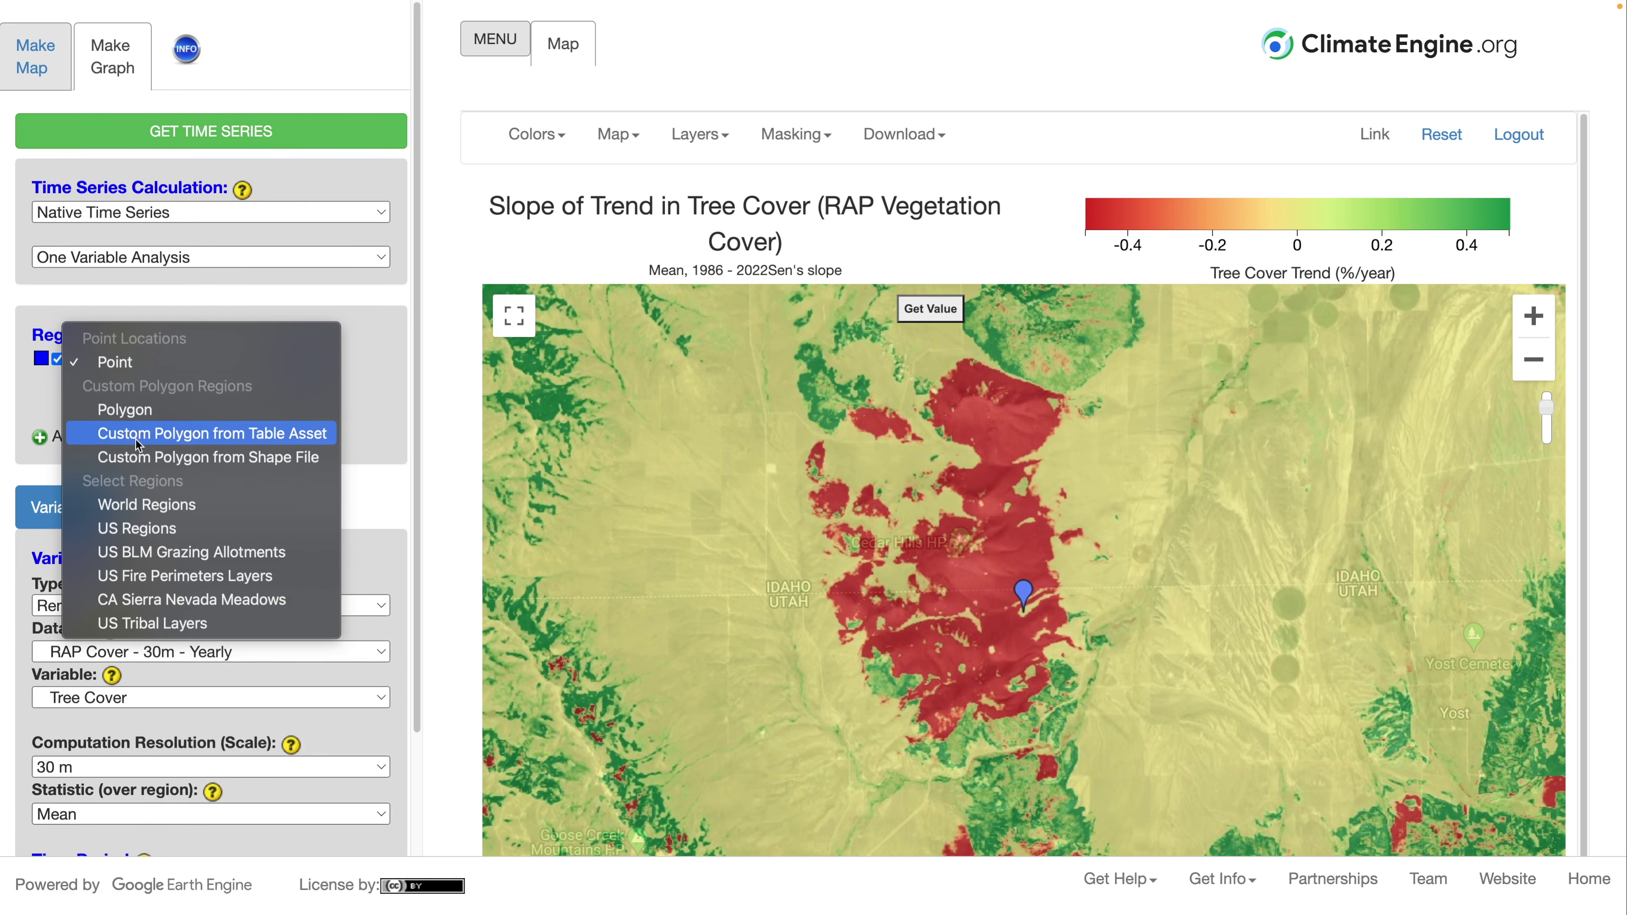
left_click(128, 410)
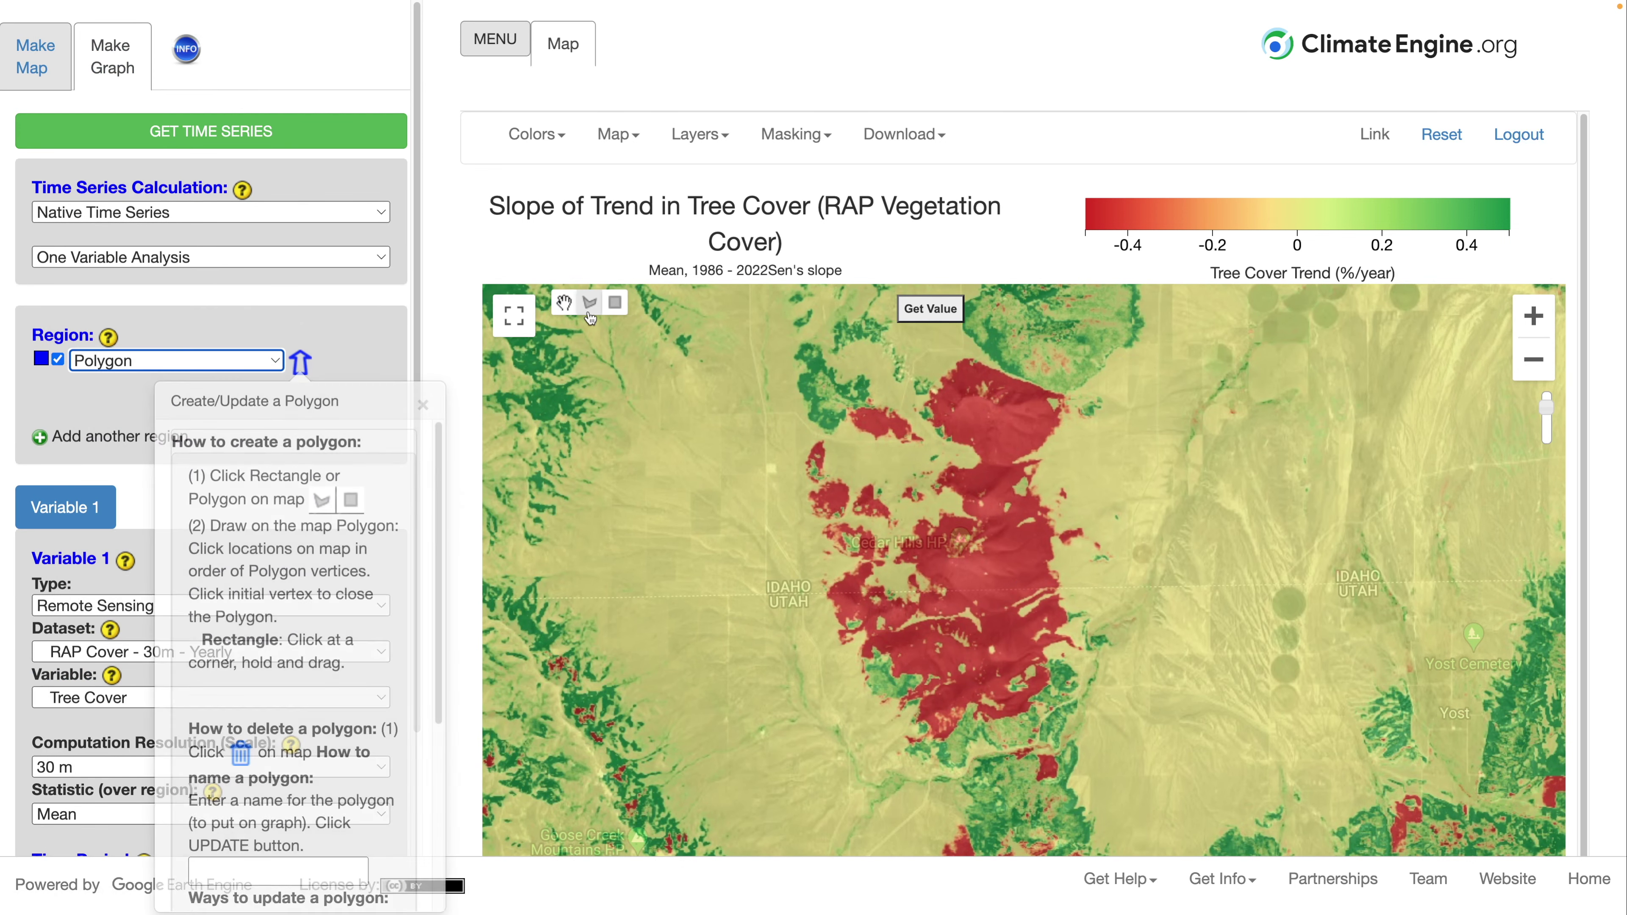
left_click(590, 311)
left_click(614, 302)
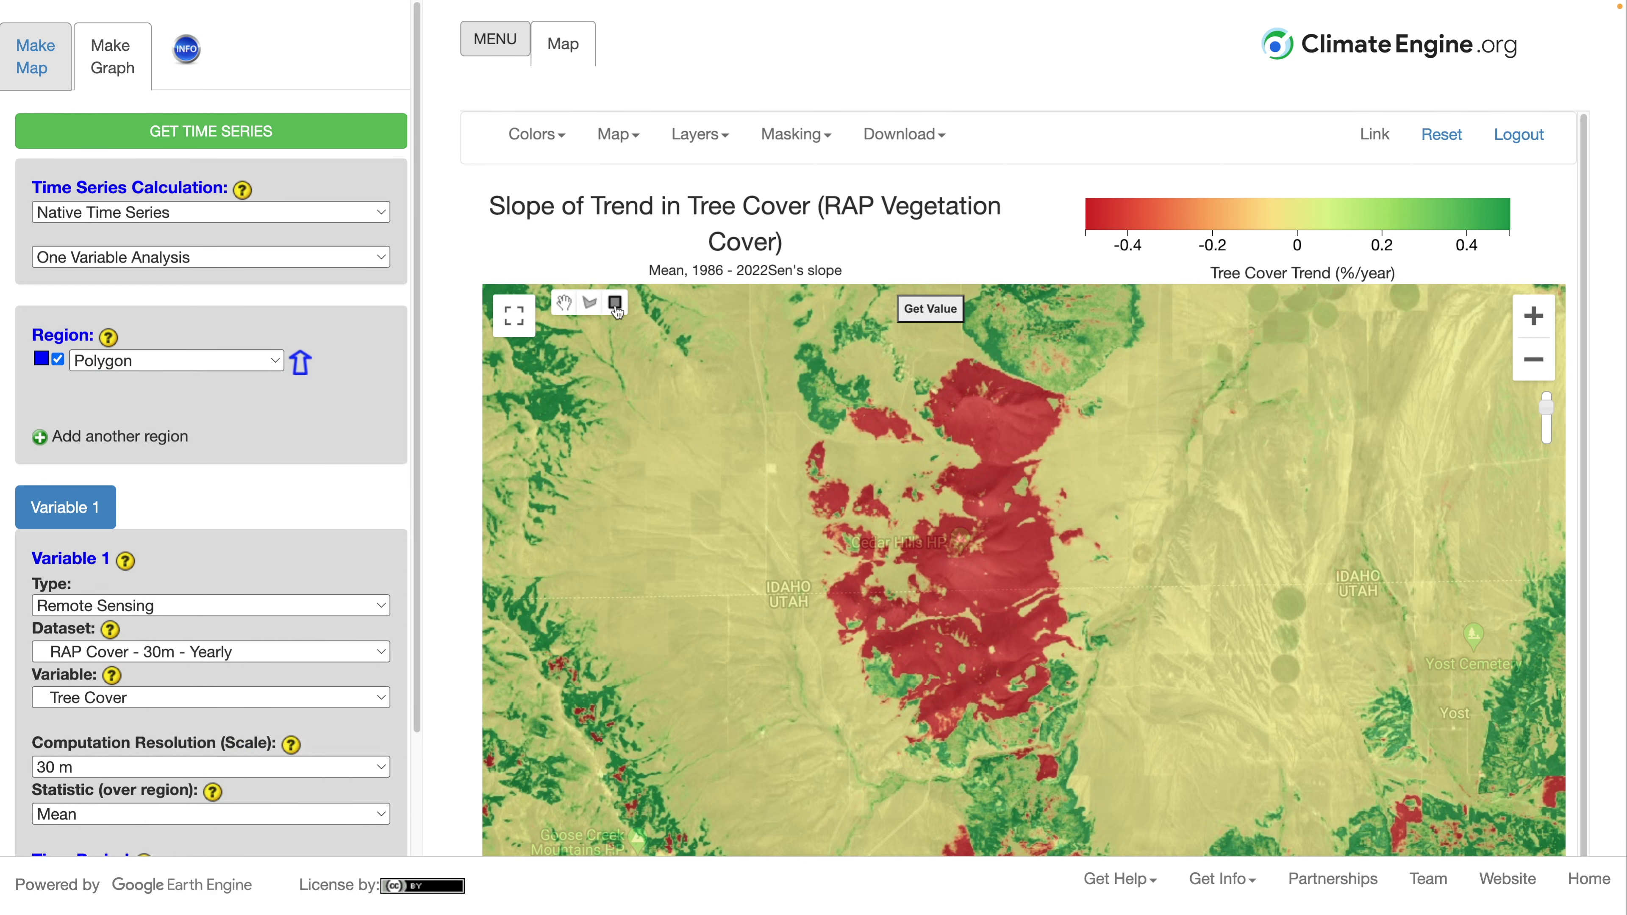
left_click_drag(838, 479, 1082, 712)
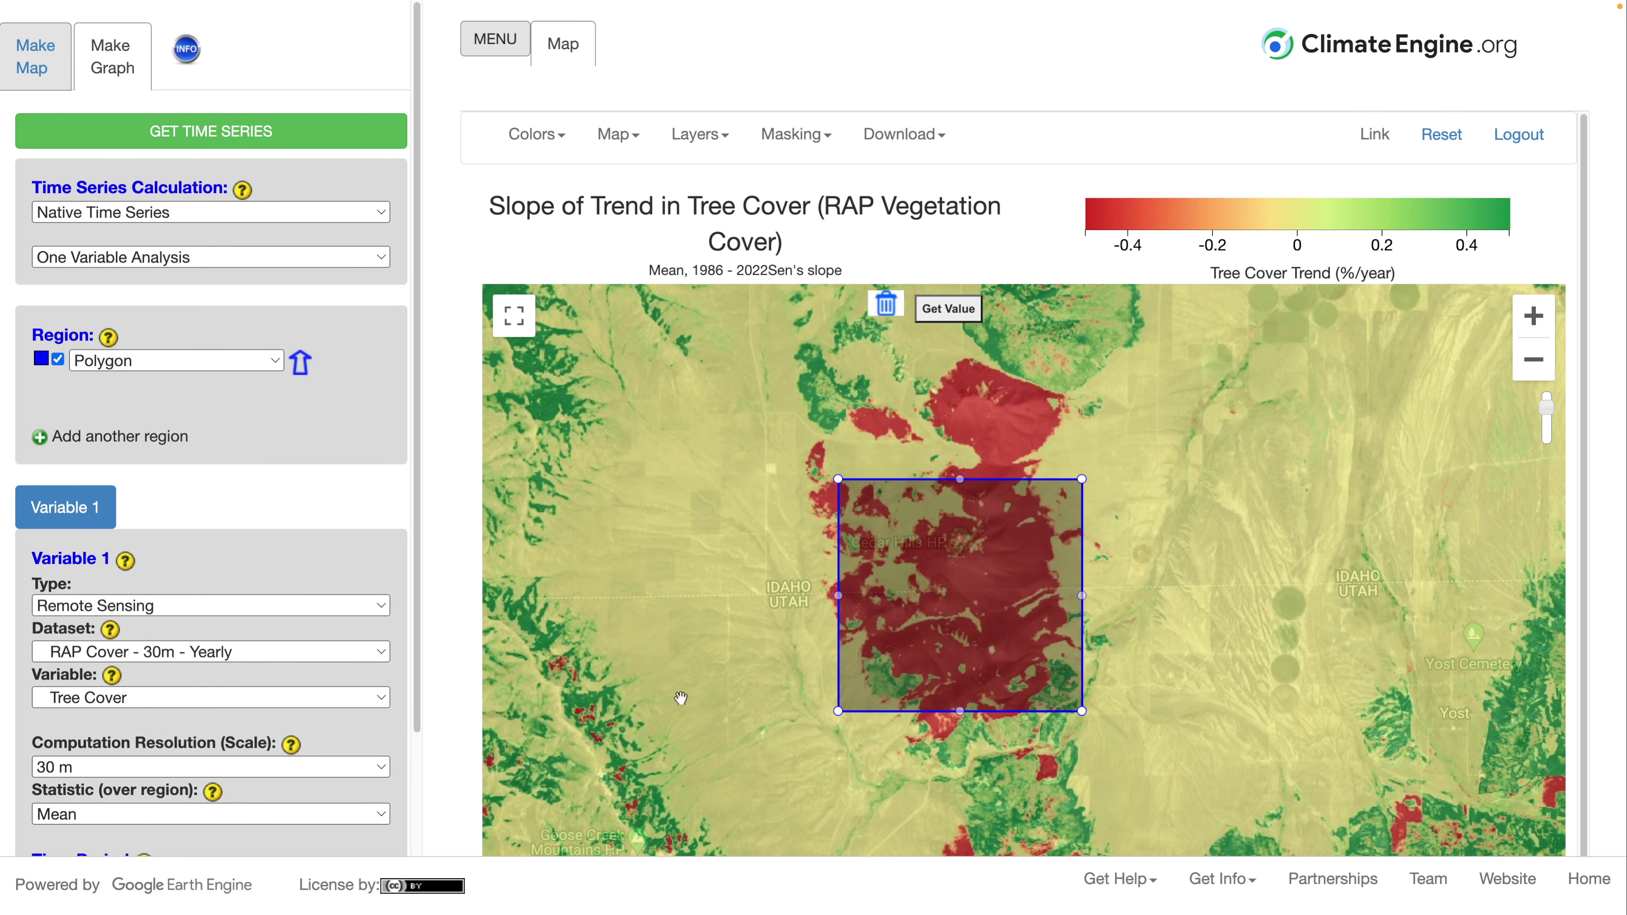
Step: Generate the 1986–2022 mean tree cover time series for the drawn polygon and examine its yearly values
scroll(308, 538, "down", 3)
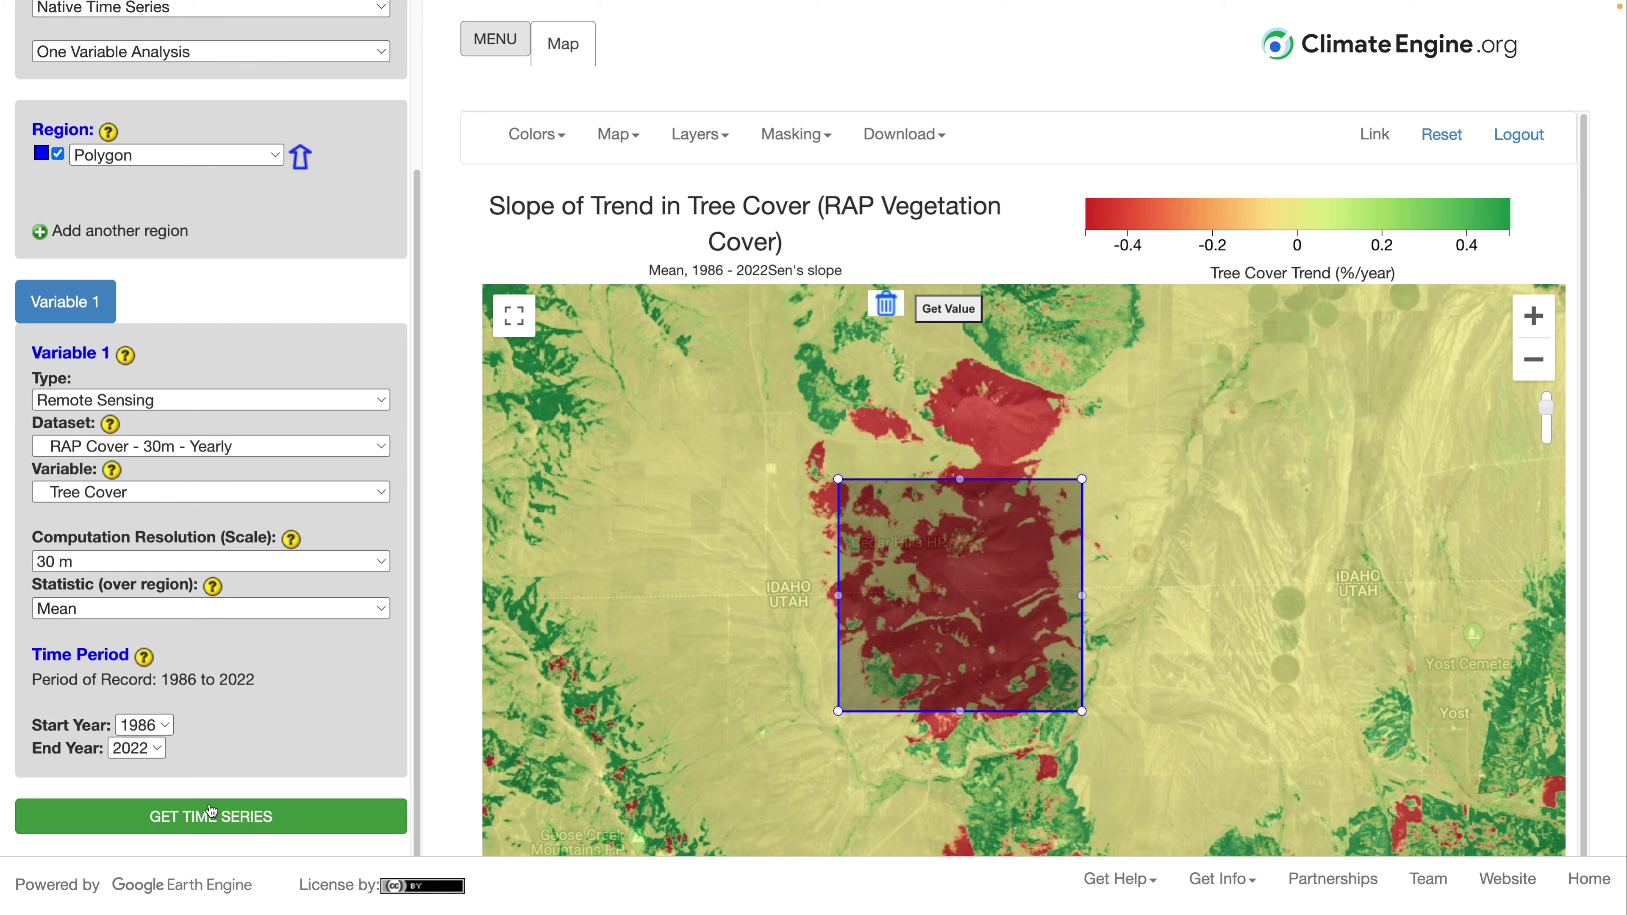
left_click(209, 818)
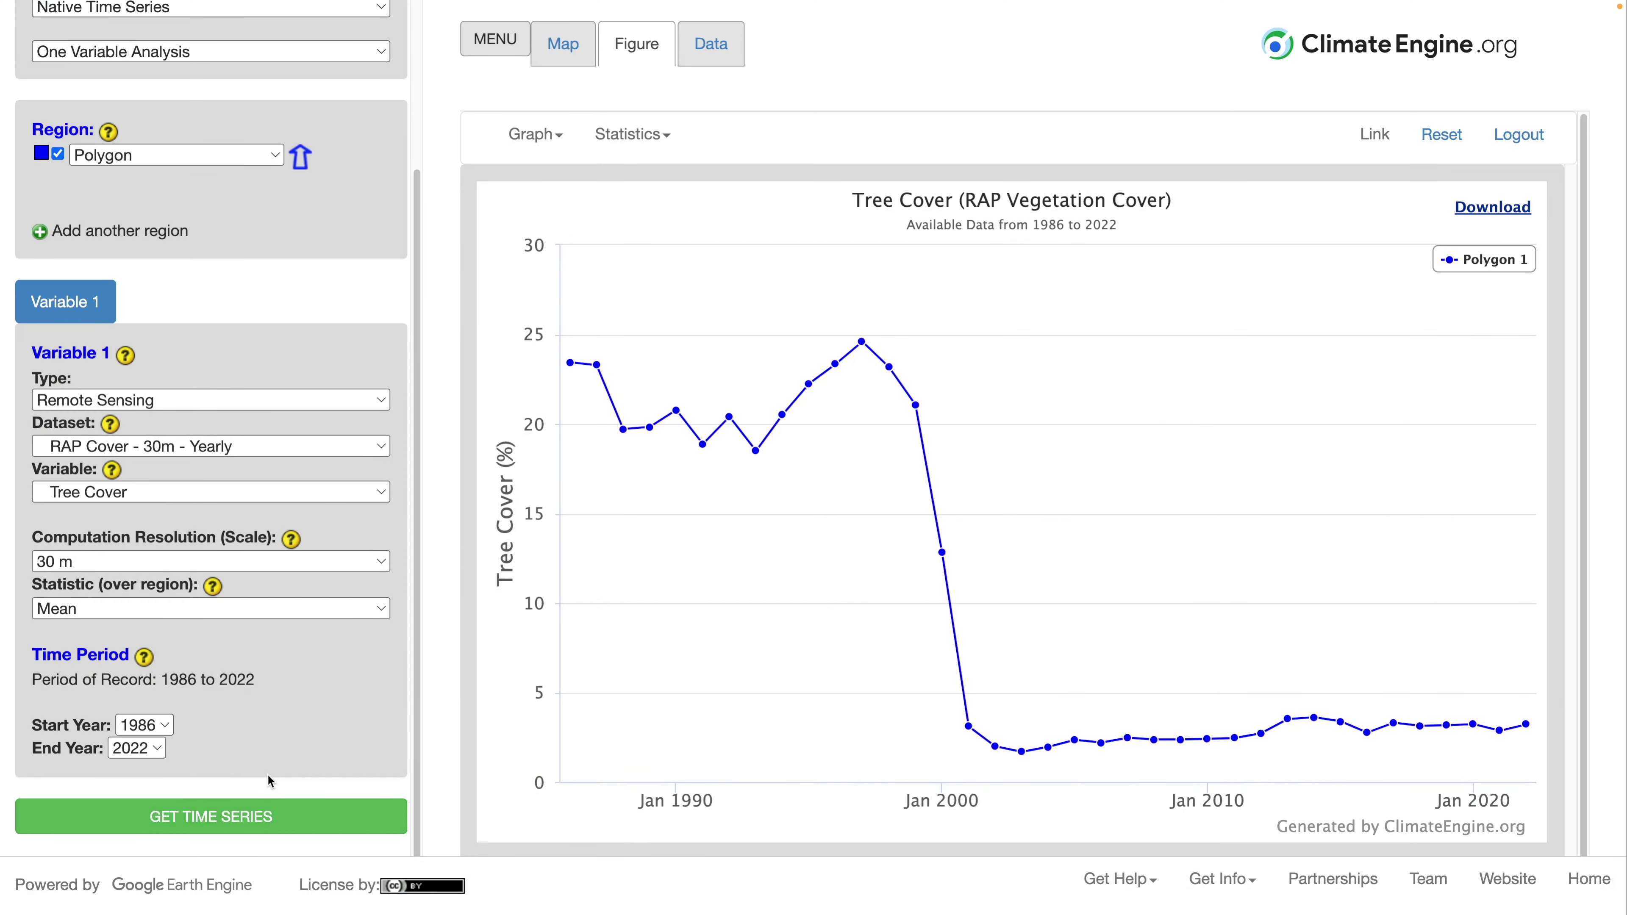
mouse_move(894, 357)
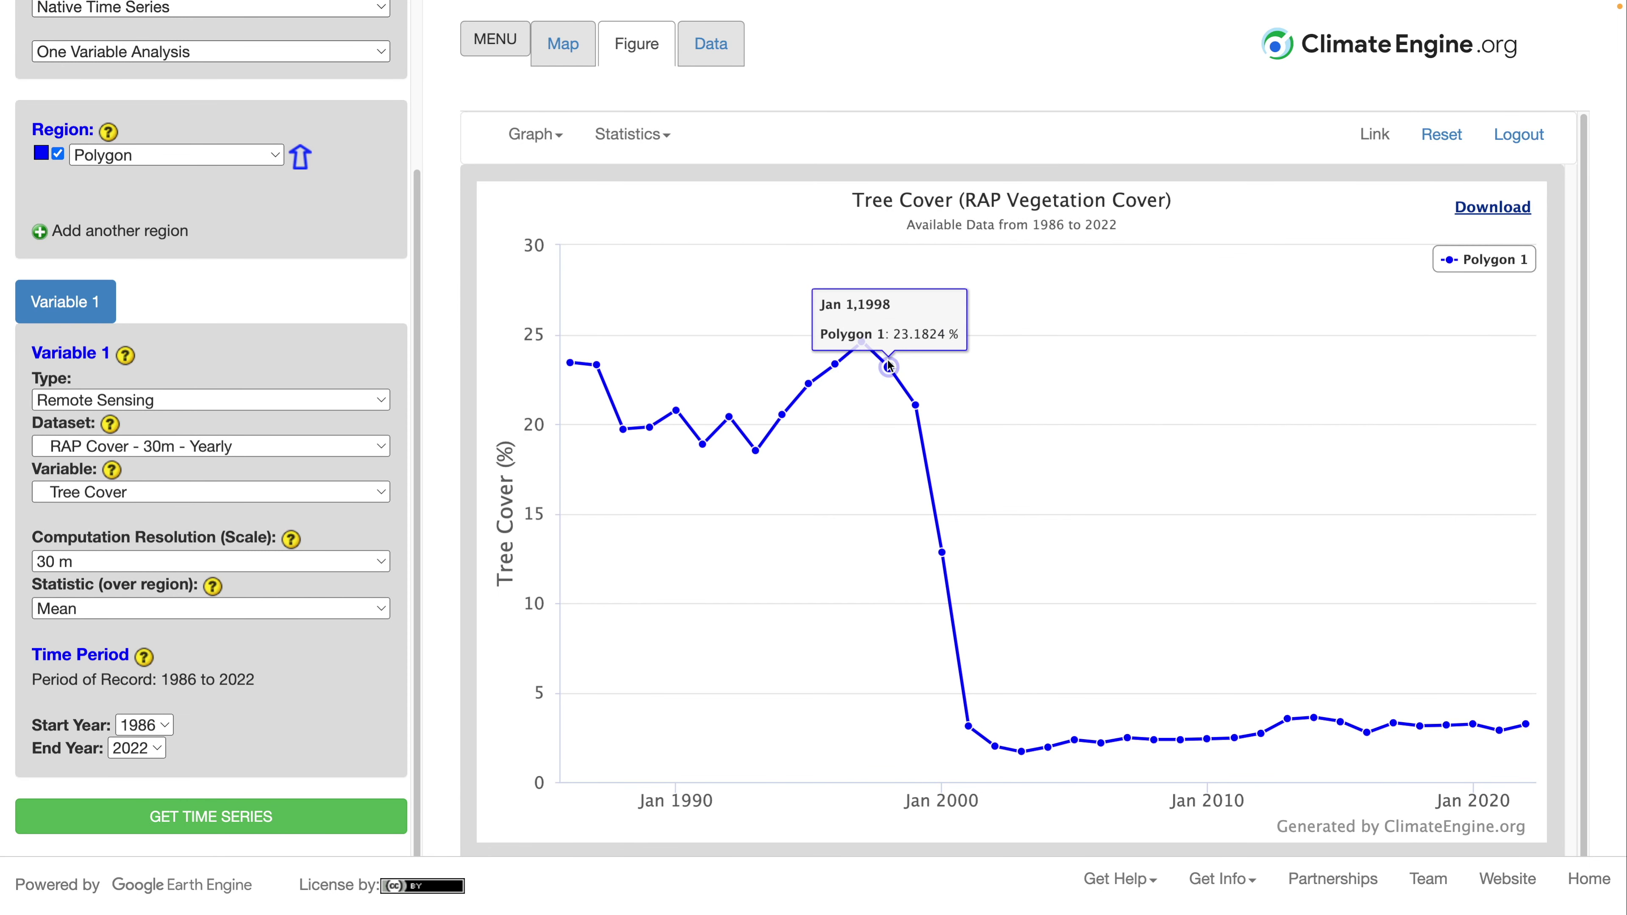
mouse_move(916, 404)
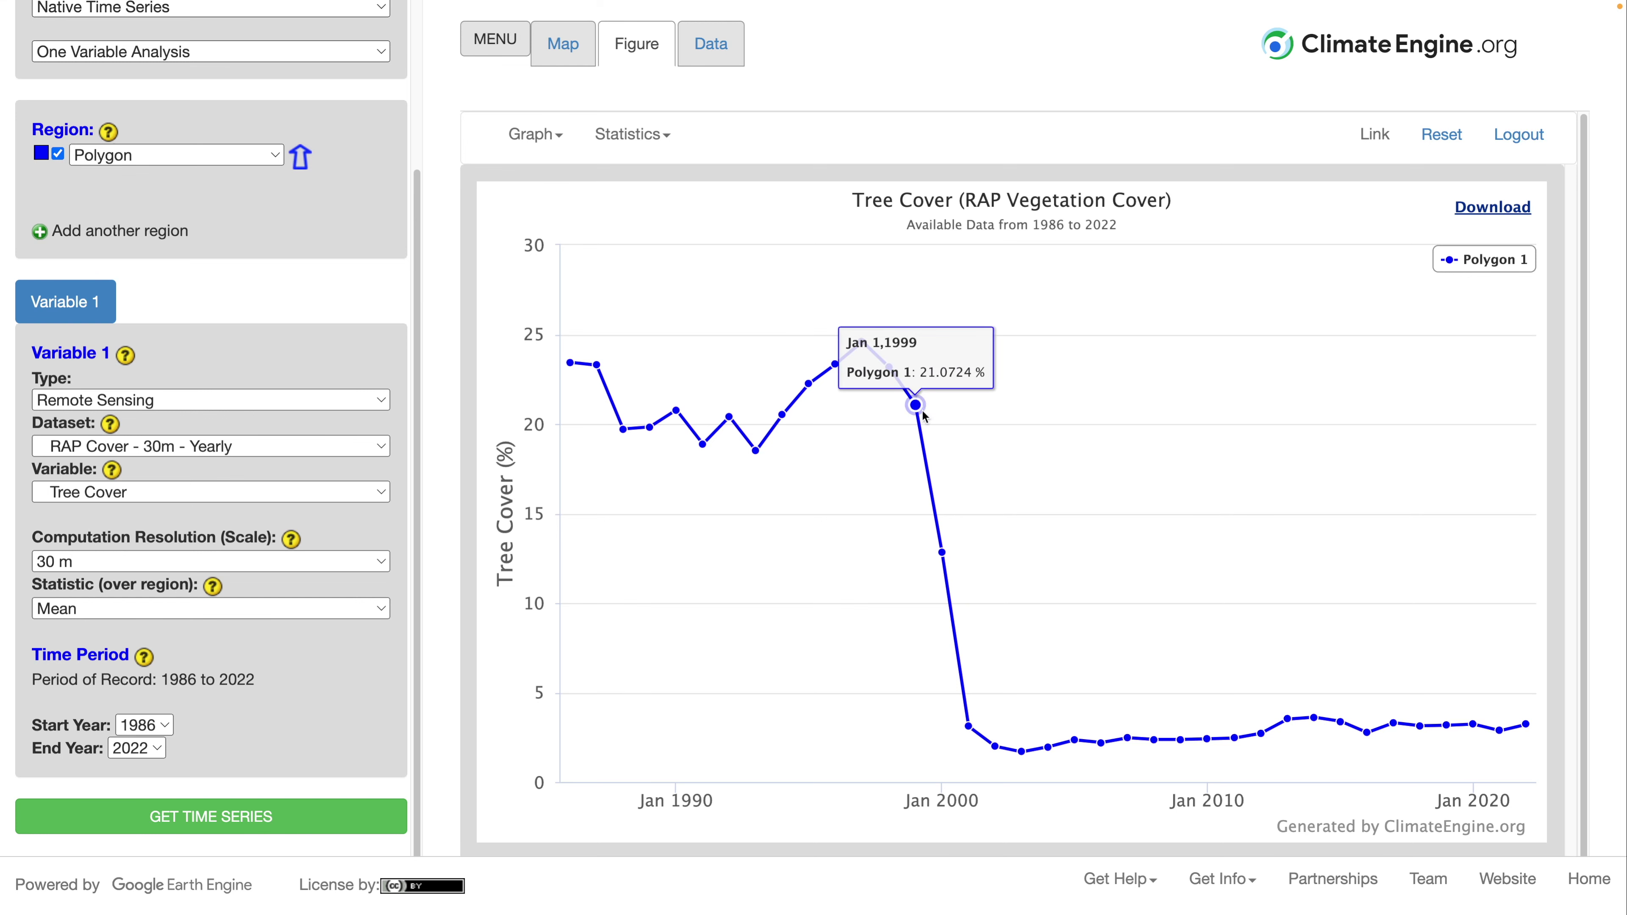
mouse_move(1150, 740)
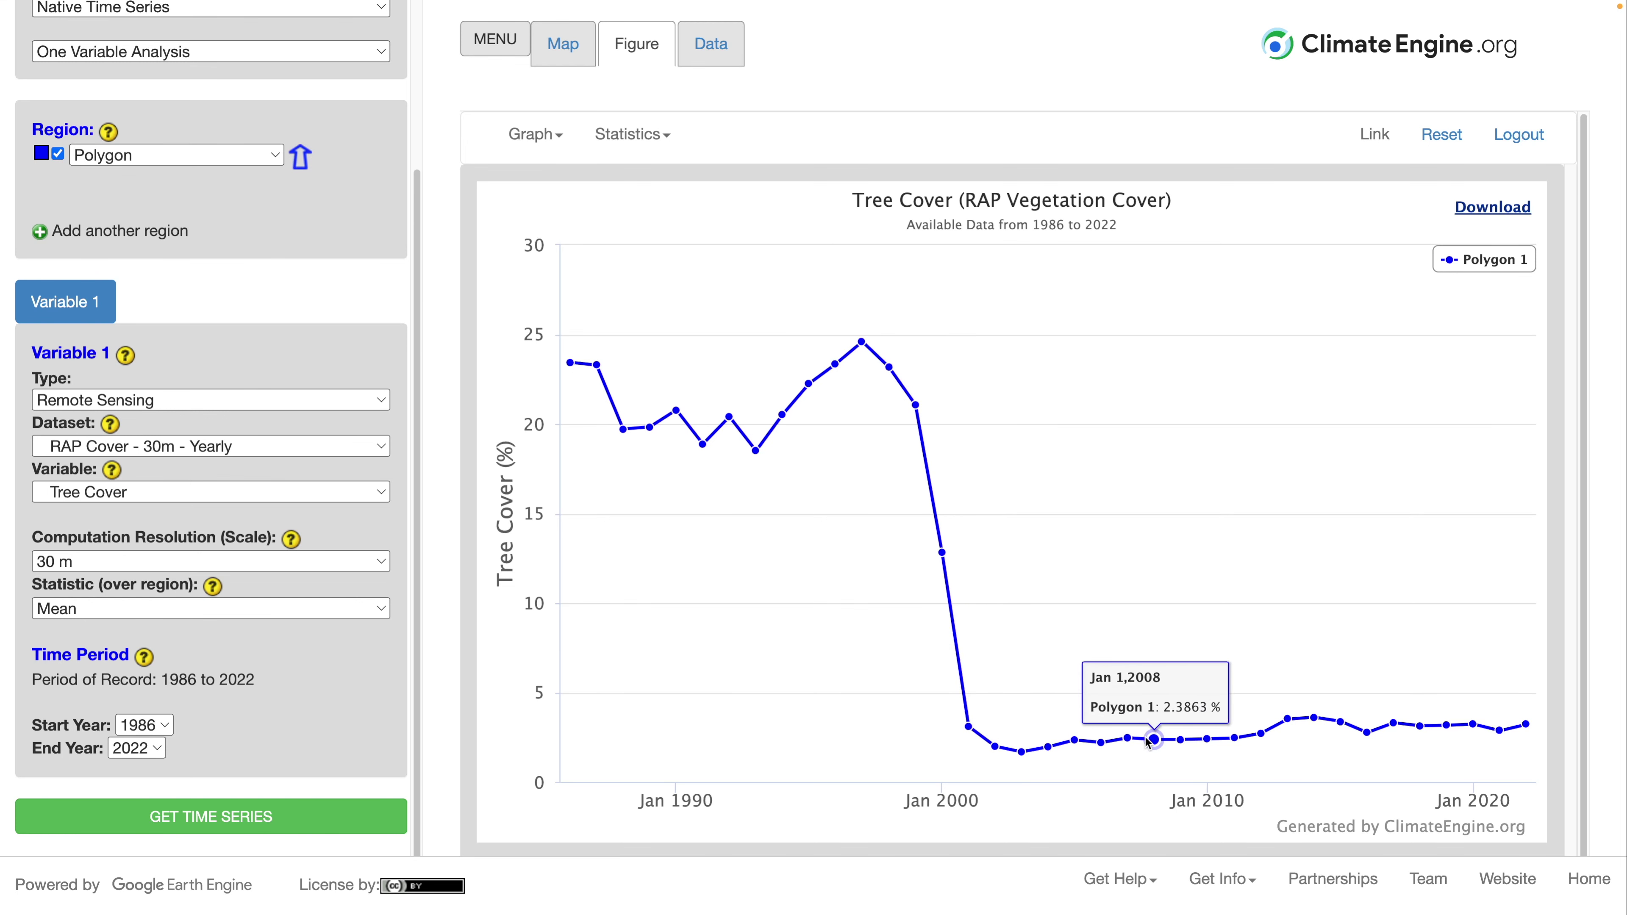
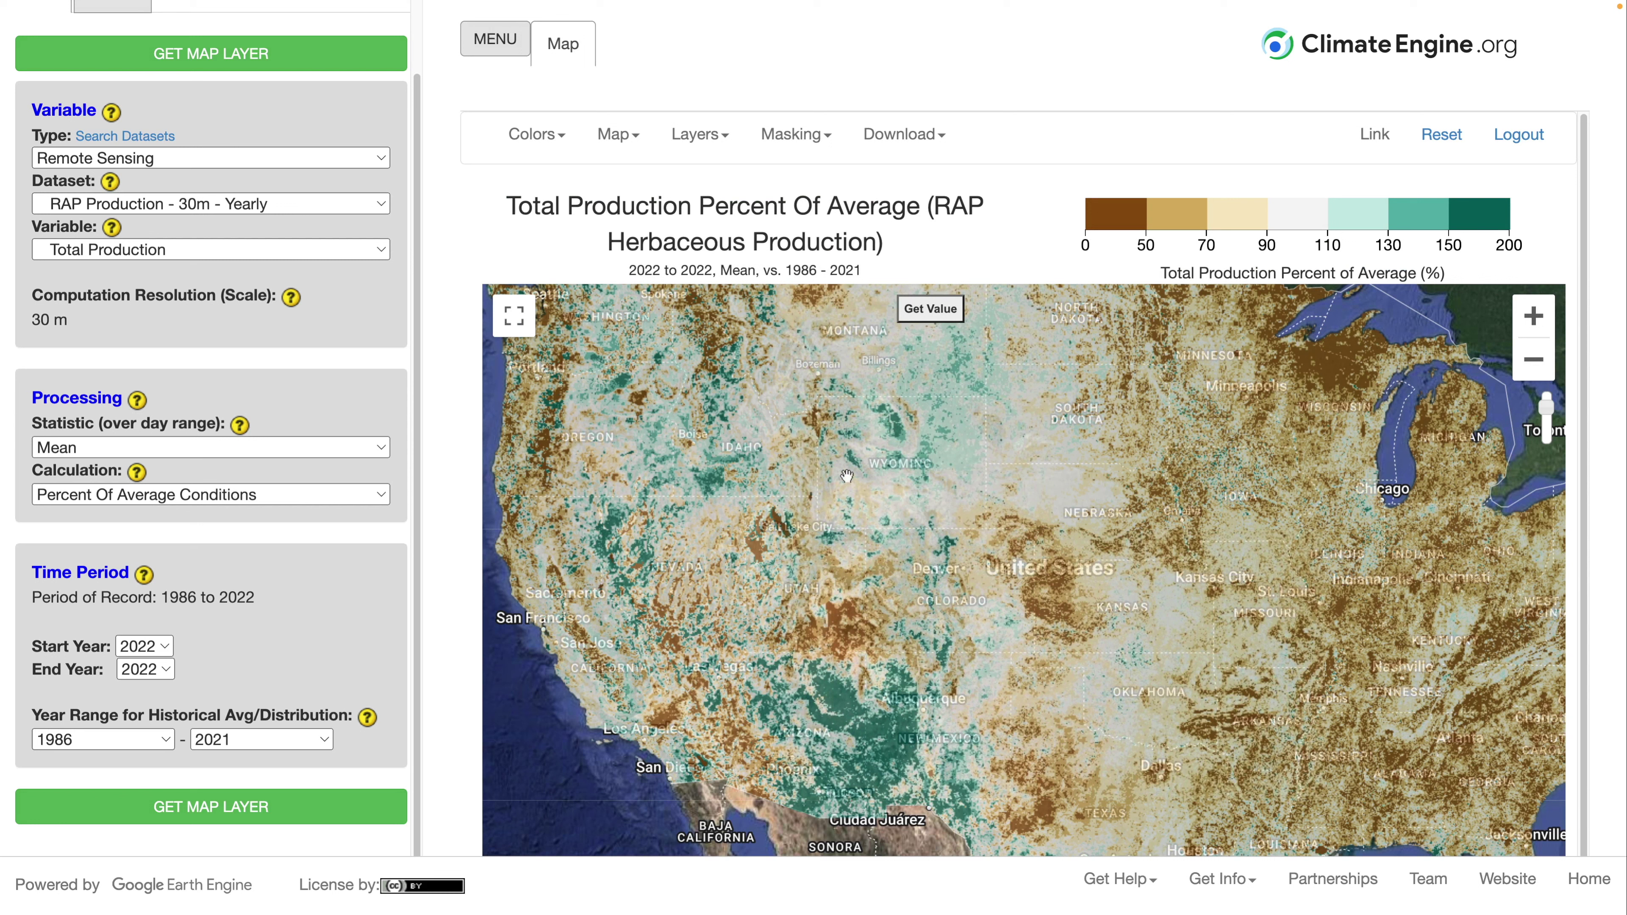
Step: Set both the start year and end year of the total production percent-of-average map to 2021
left_click_drag(852, 465, 928, 641)
scroll(942, 555, "up", 2)
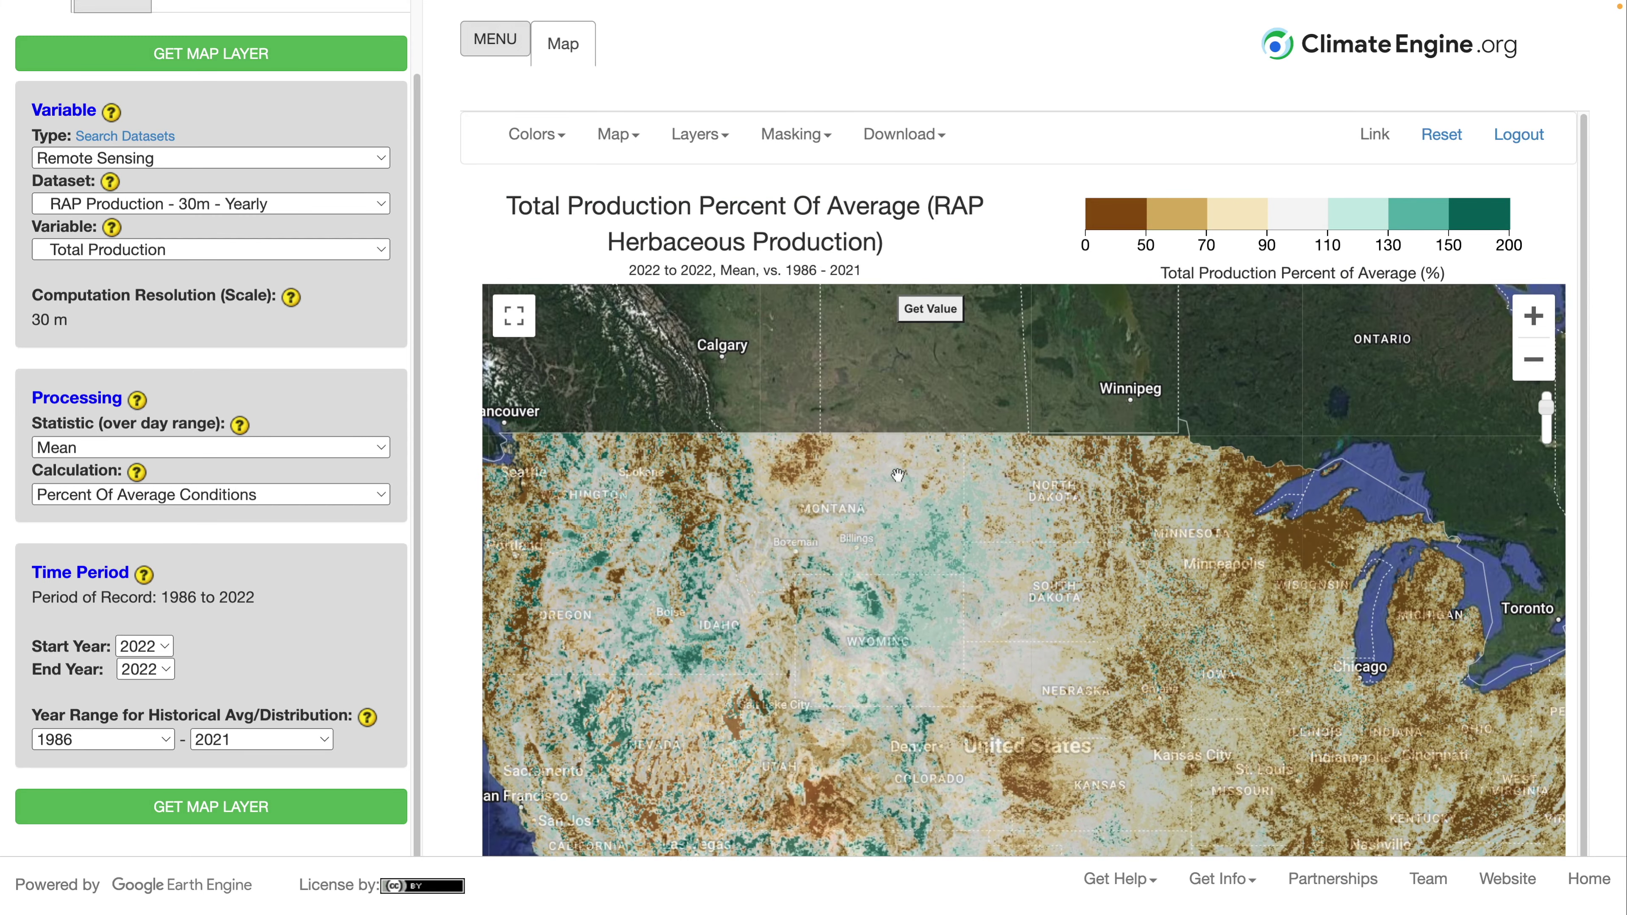
left_click(144, 646)
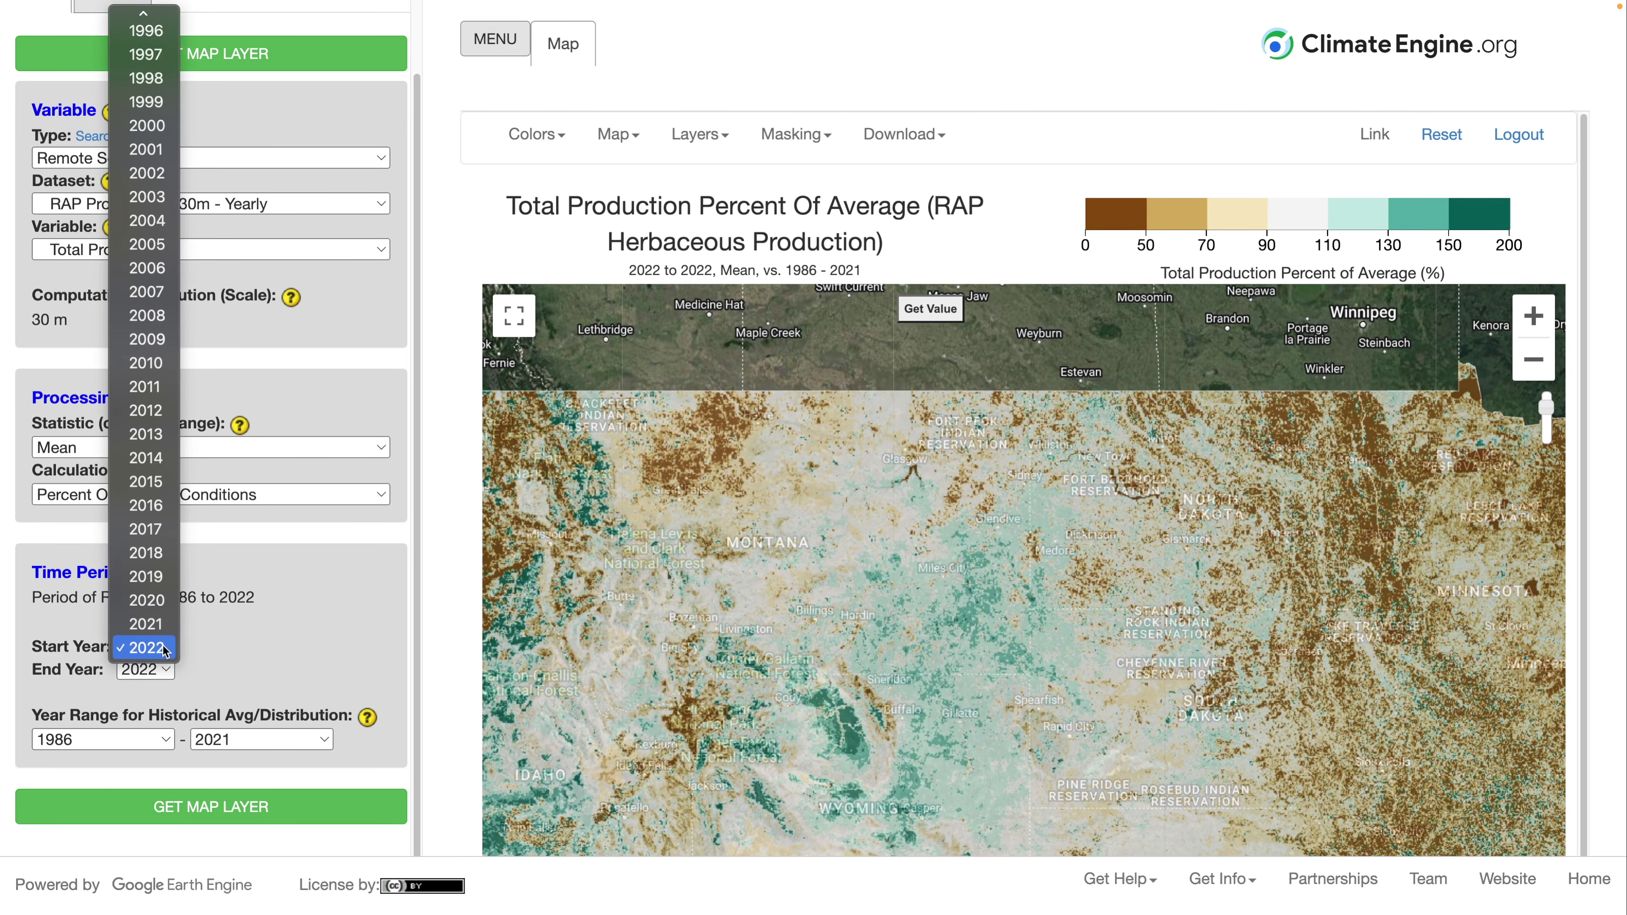
left_click(143, 623)
left_click(164, 668)
left_click(143, 645)
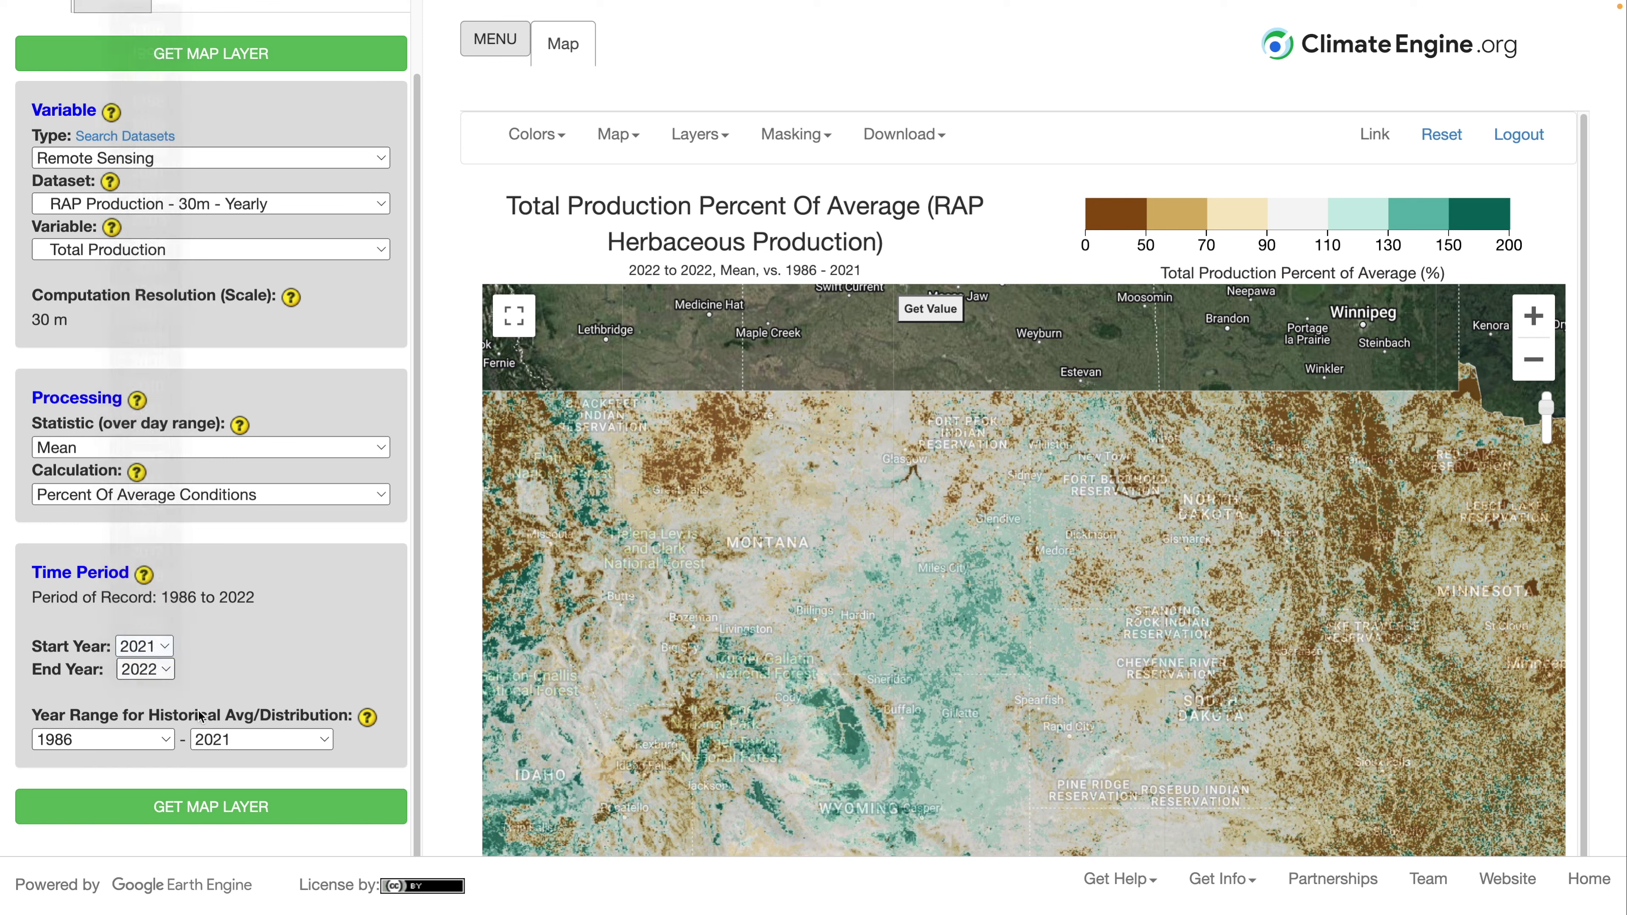
Step: Set the end of the historical year range to 2020 and generate the map layer
left_click(223, 747)
left_click(226, 725)
left_click(204, 809)
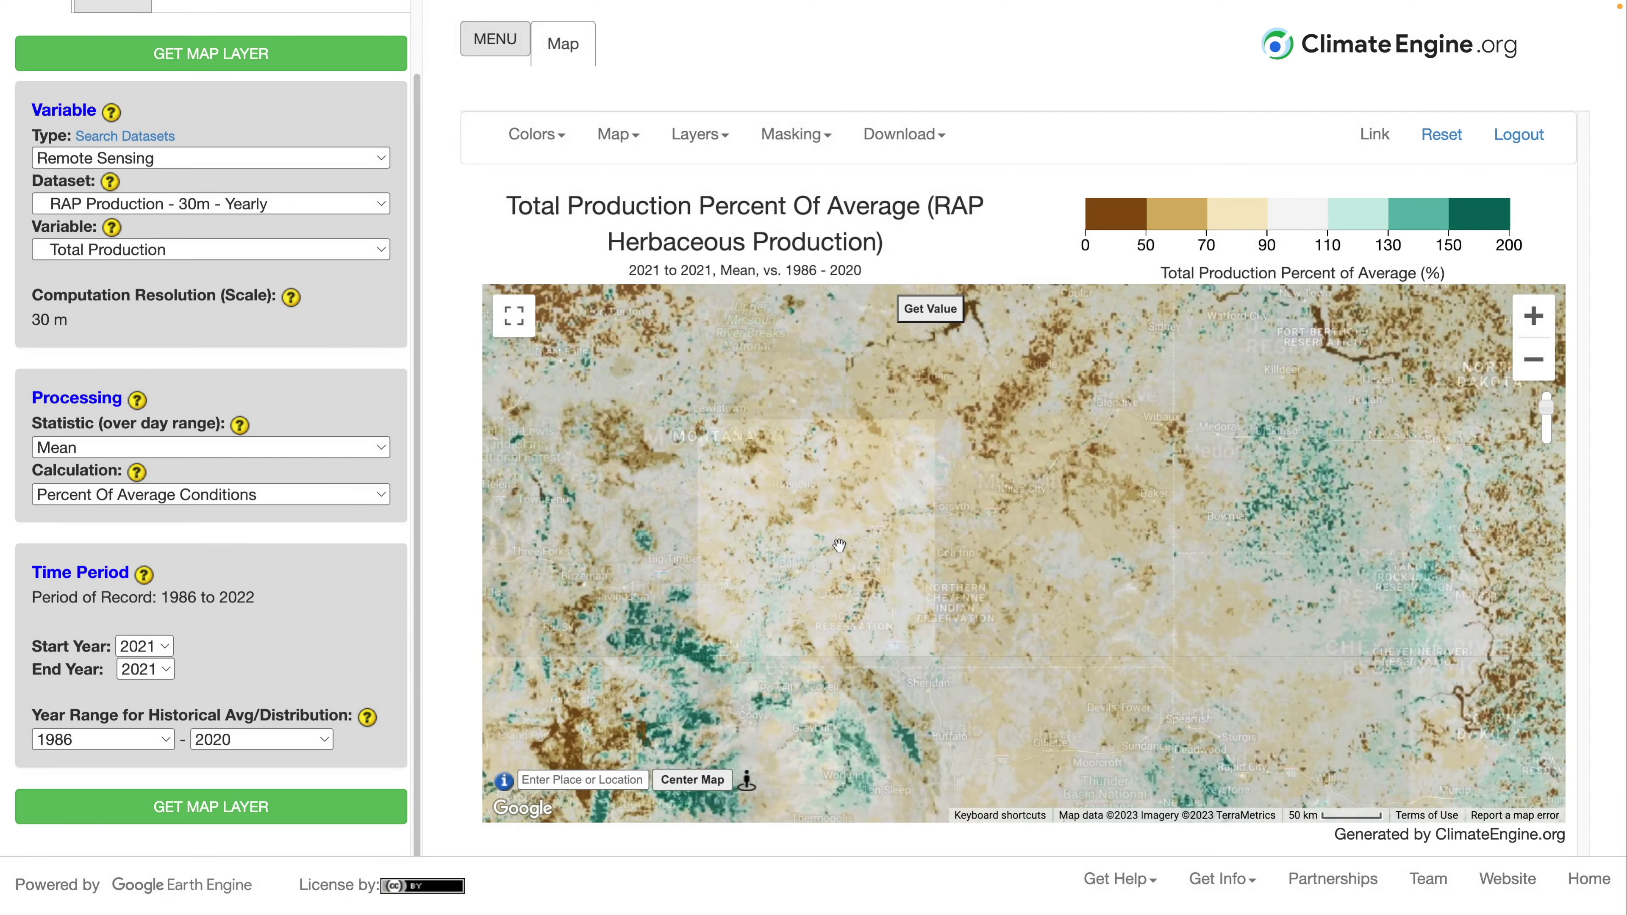
Step: Change the calculation to Percentile in Distribution of Past Observations and request the map layer
left_click_drag(839, 545, 828, 624)
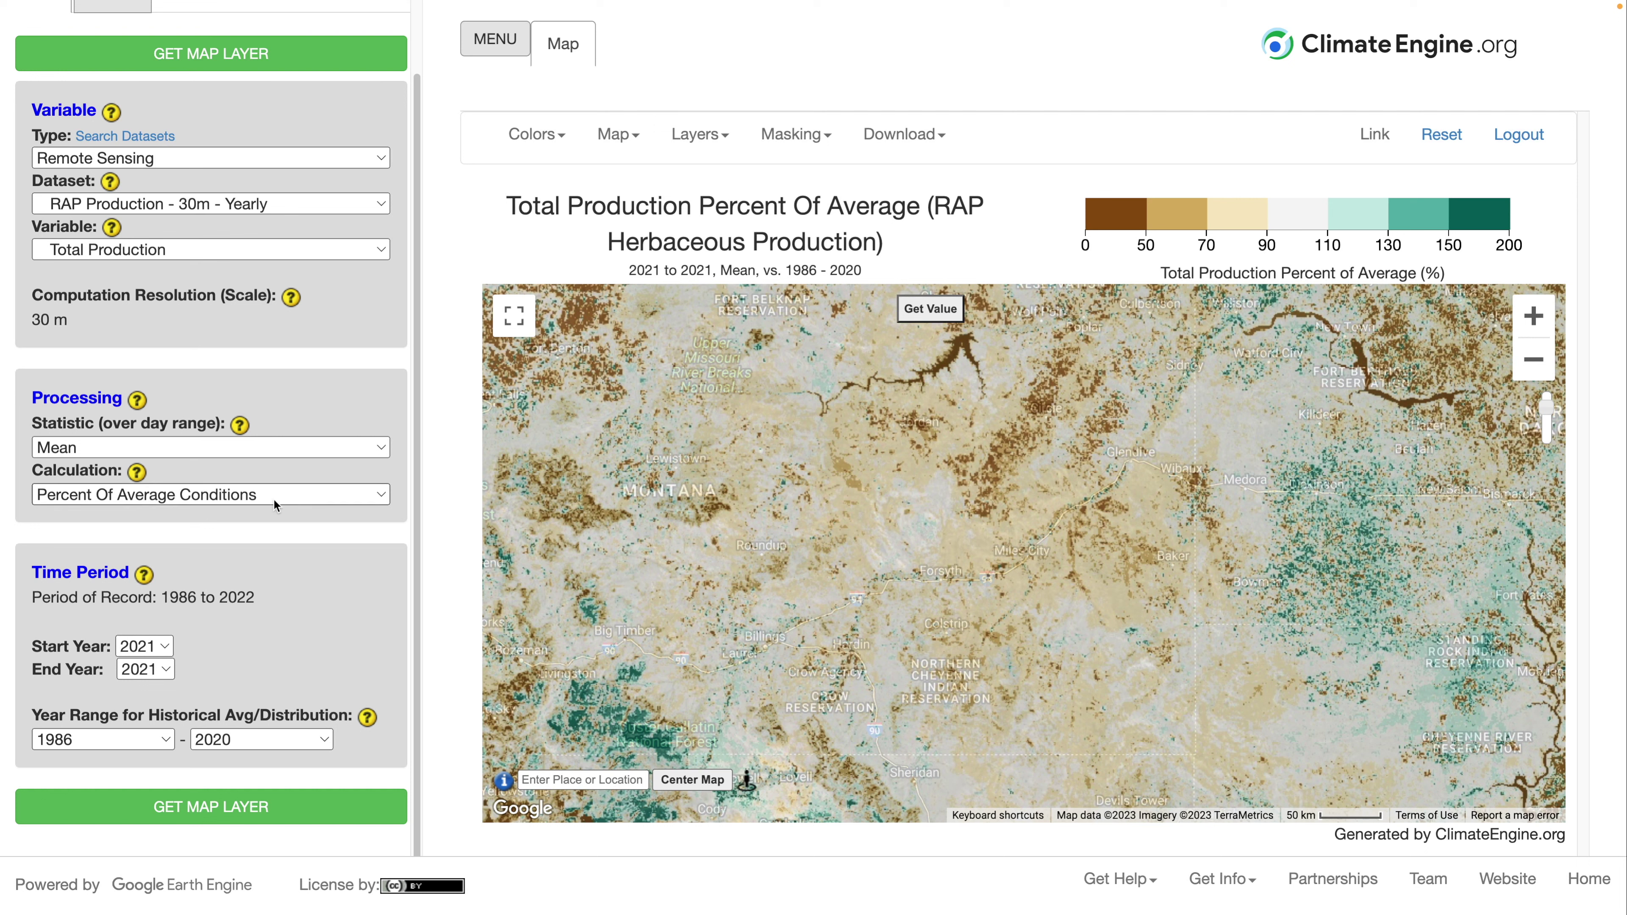
left_click(154, 496)
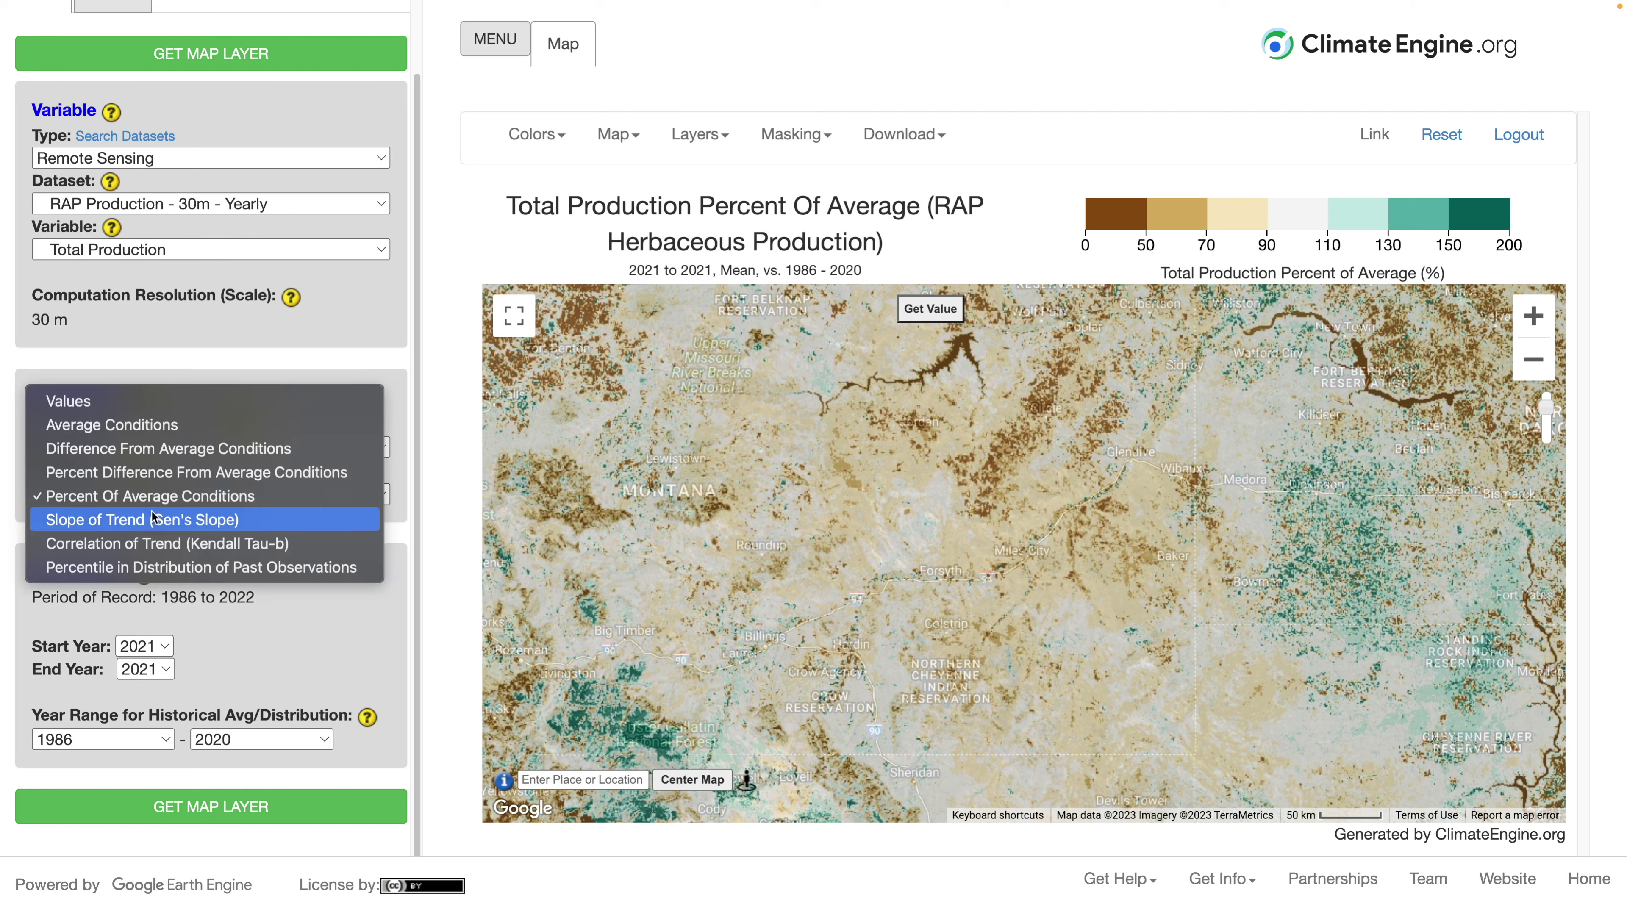
left_click(149, 581)
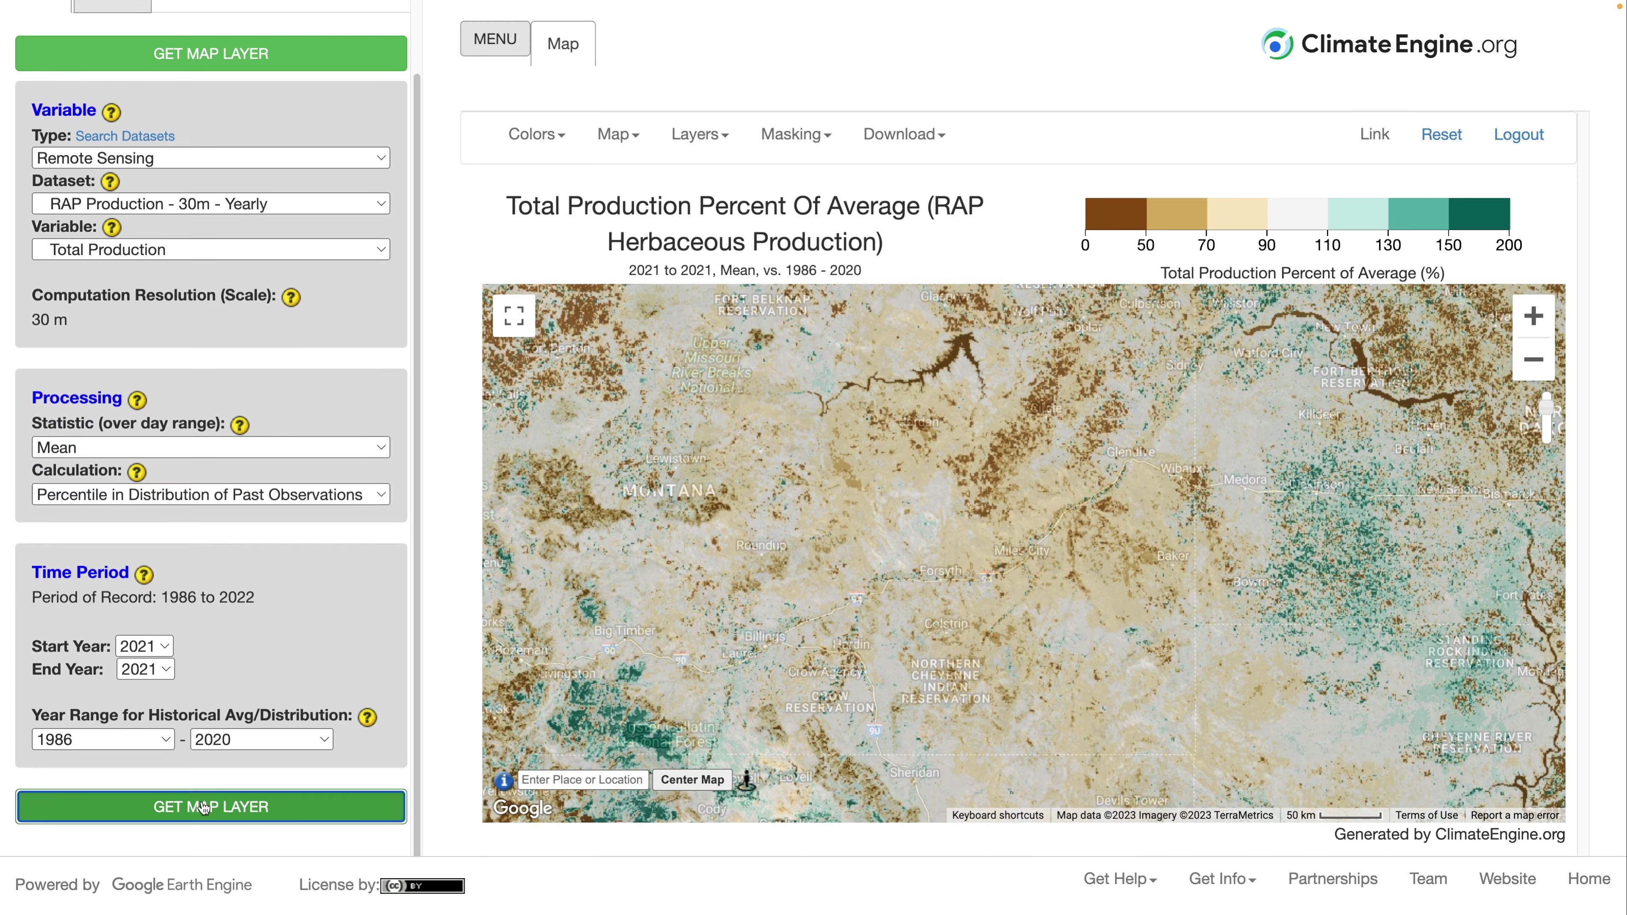
left_click(203, 806)
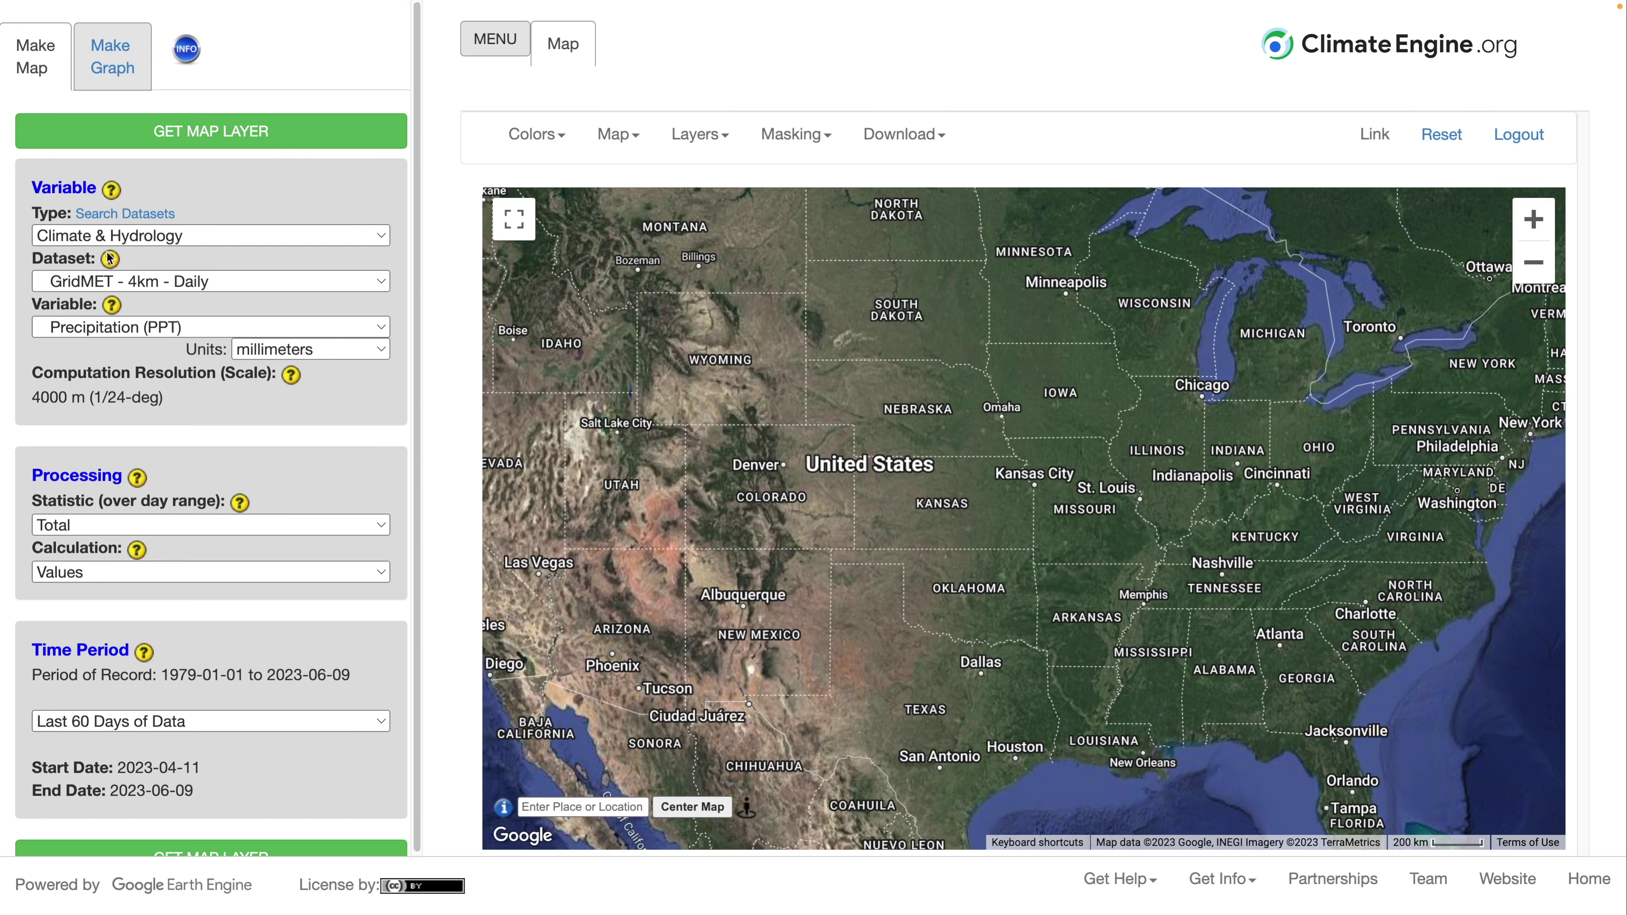
Step: Choose the Remote Sensing type and the RAP Production - 30m - 16day dataset for a new map
left_click(117, 238)
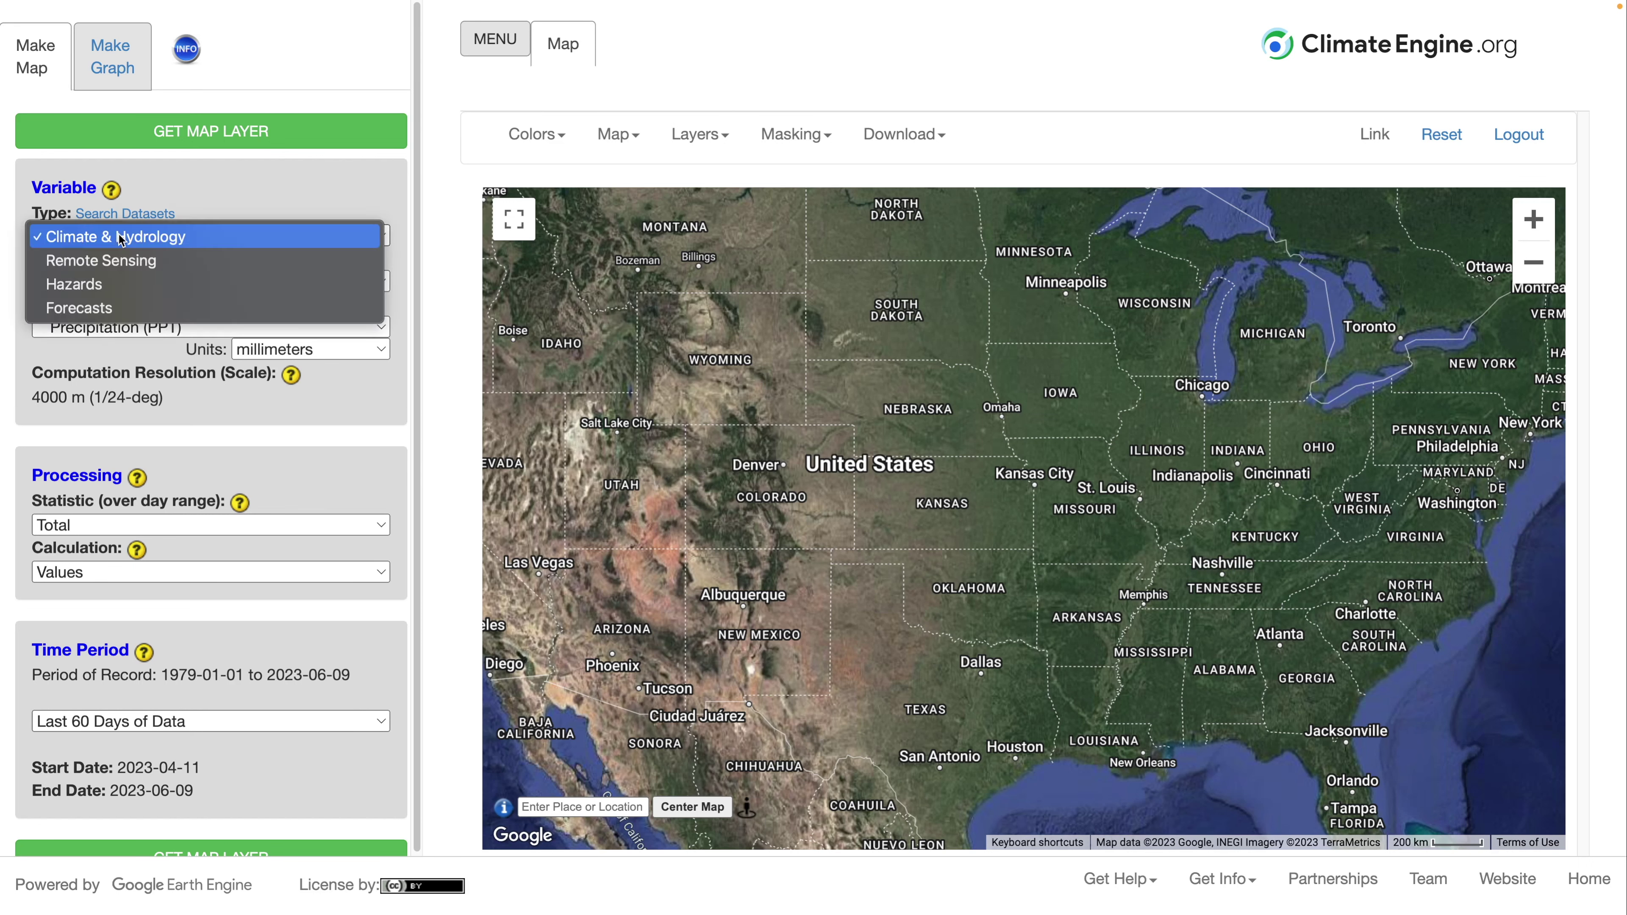
left_click(118, 260)
left_click(114, 279)
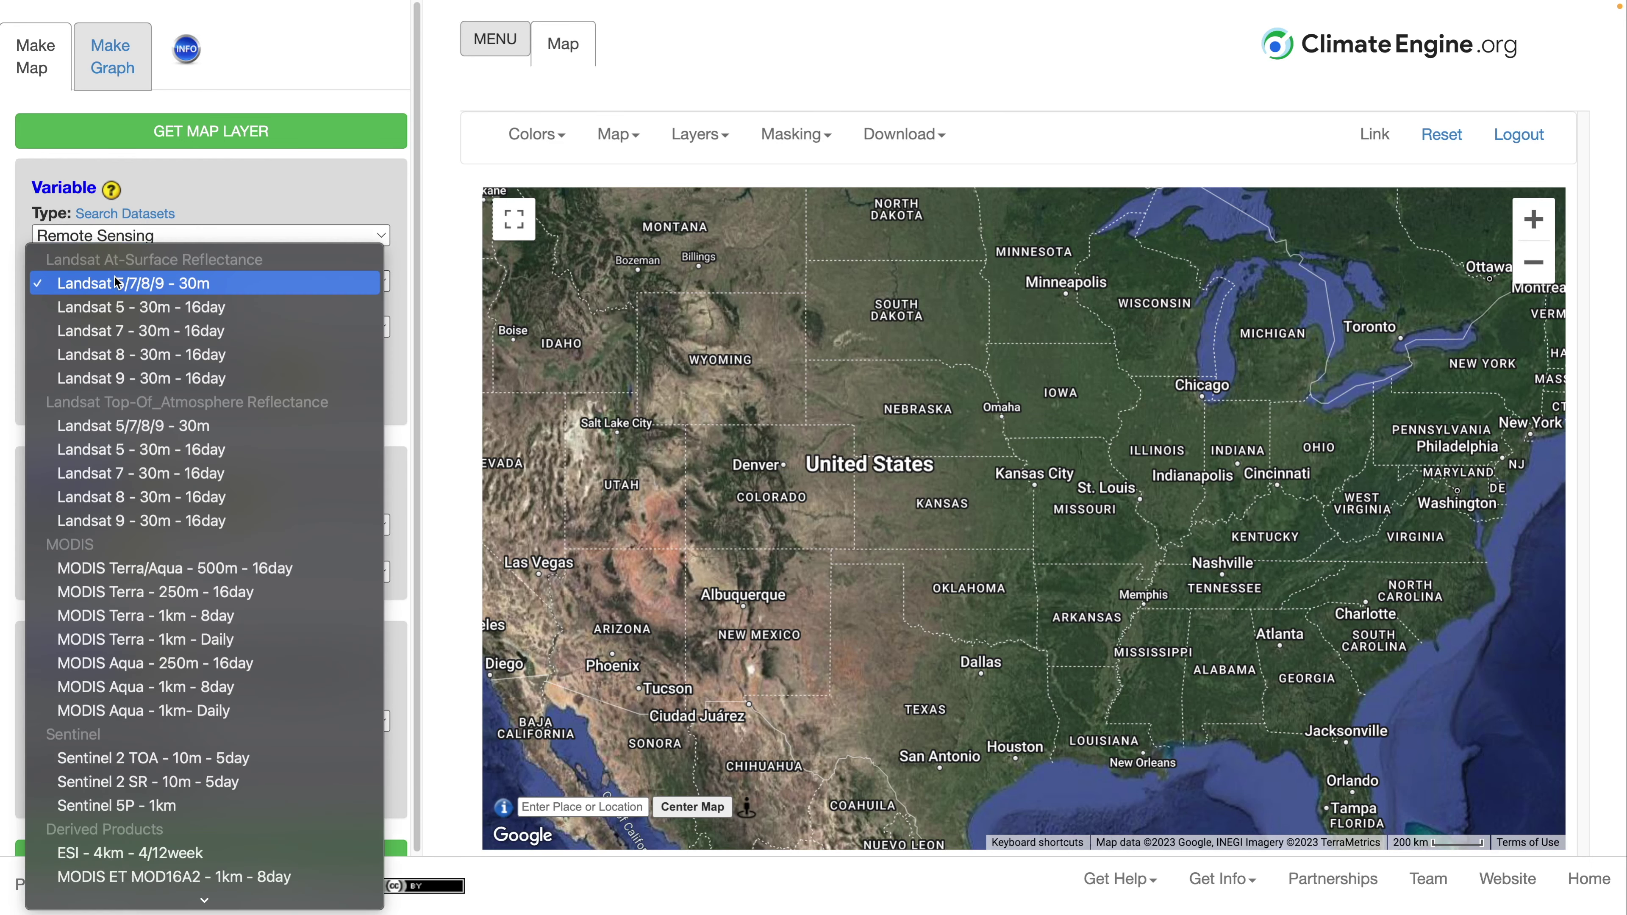
left_click(194, 896)
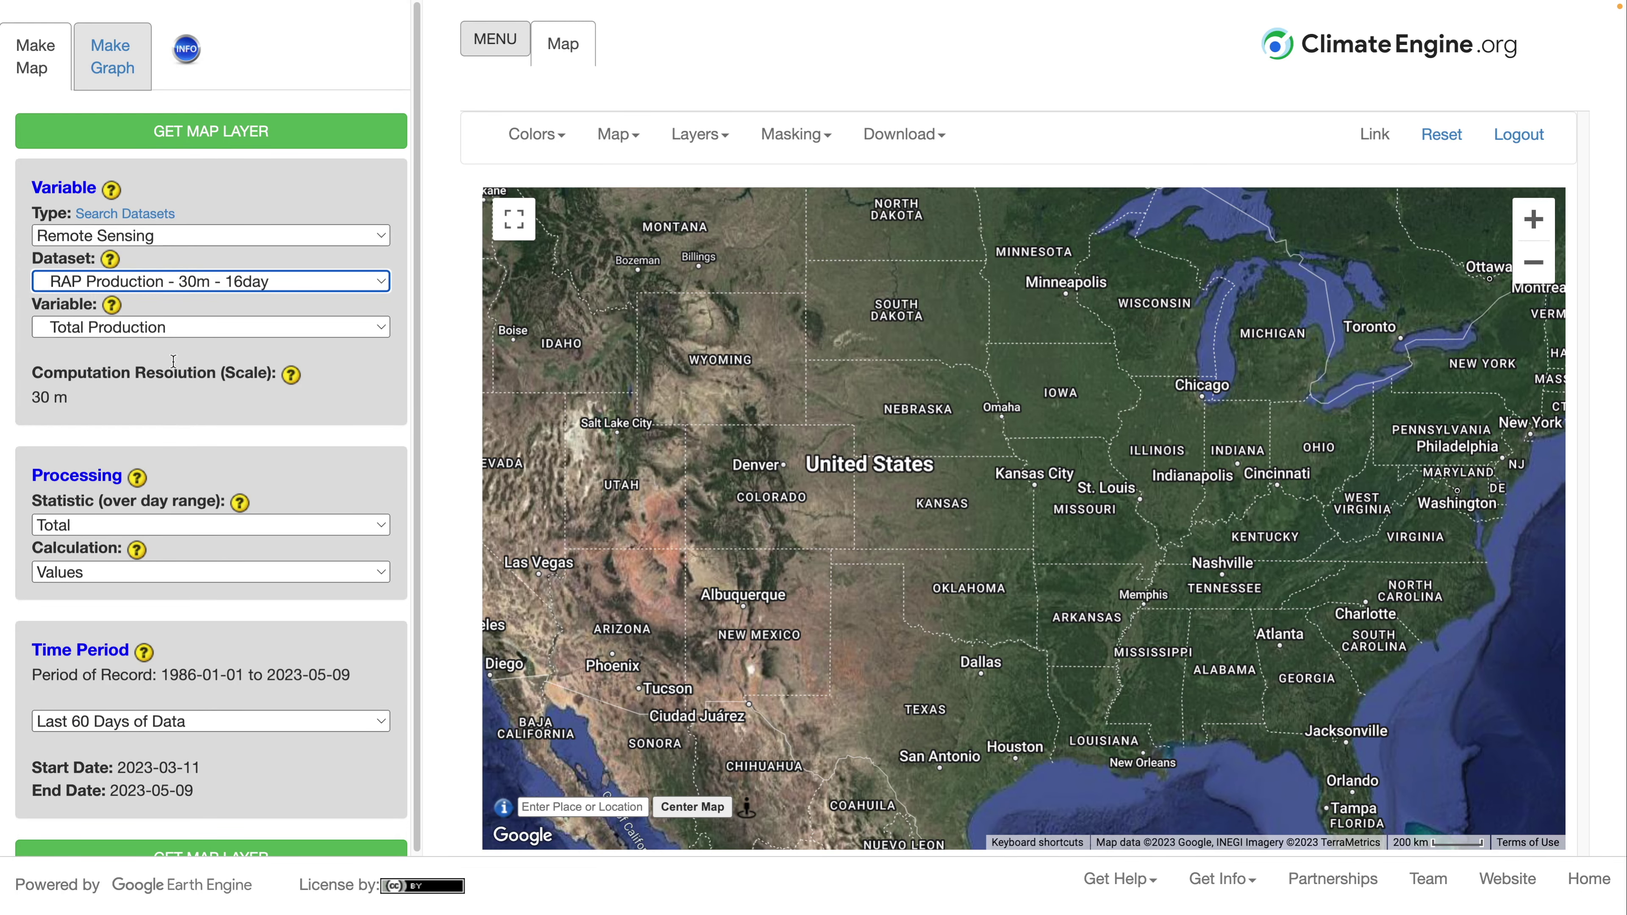
Step: Set the time period to Calendar Year Year To Date and generate the 16-day total production map layer
left_click_drag(547, 521, 638, 503)
left_click(192, 722)
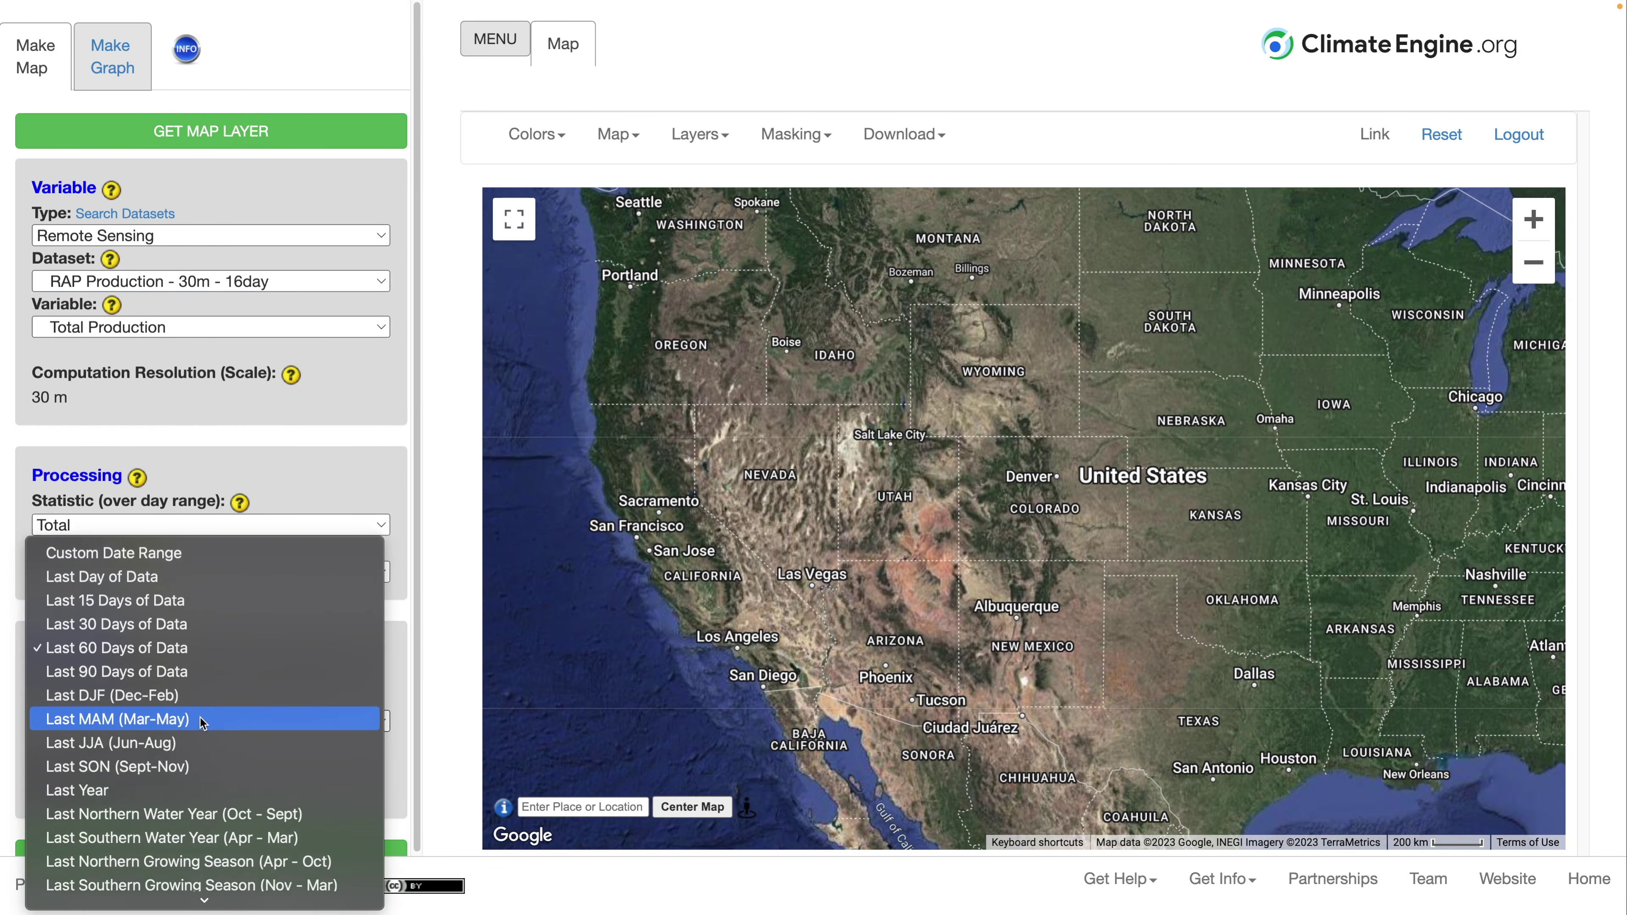
left_click(148, 870)
scroll(218, 802, "down", 1)
left_click(218, 809)
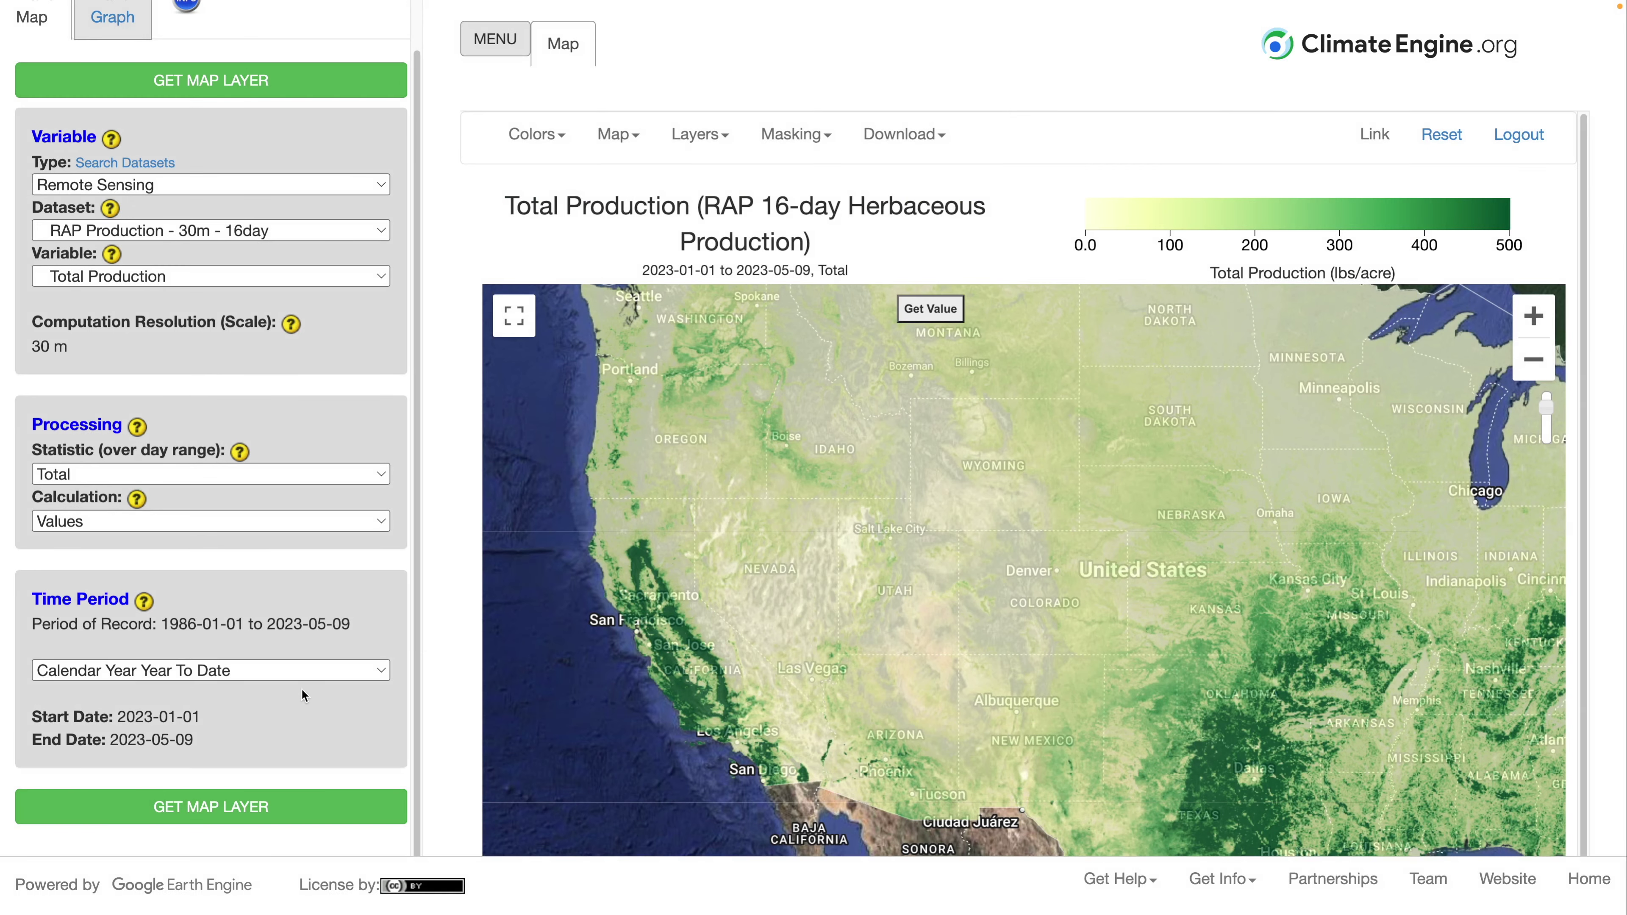
Step: Look closer at total production across Nevada and change the calculation to Percent Of Average Conditions
left_click_drag(842, 522, 815, 489)
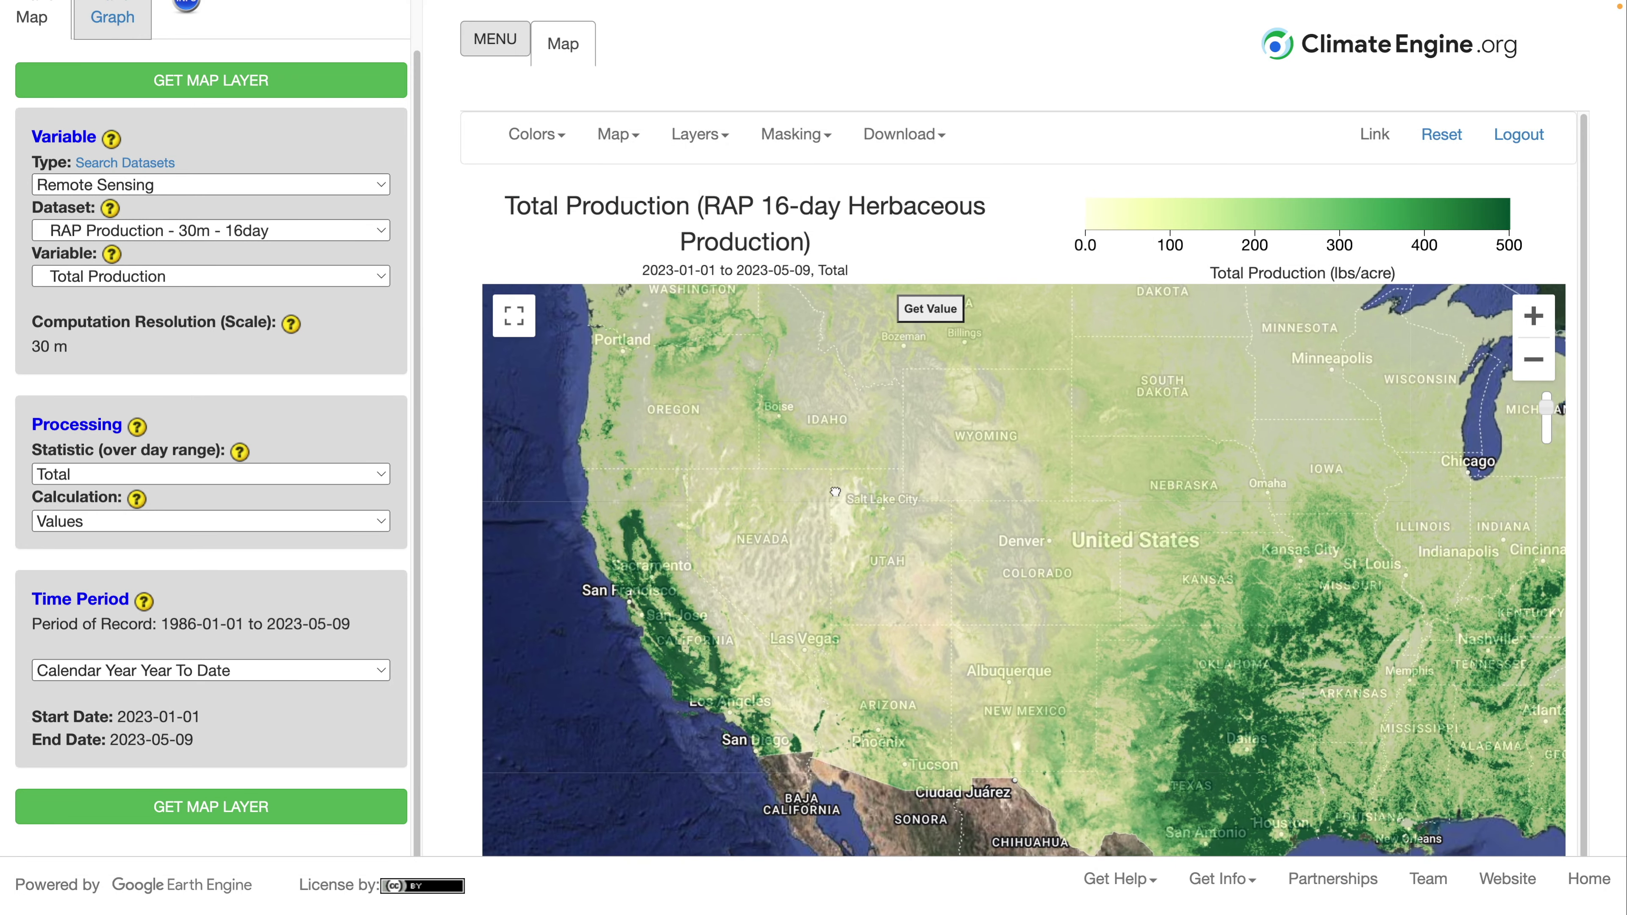
scroll(815, 488, "up", 2)
left_click_drag(896, 582, 916, 538)
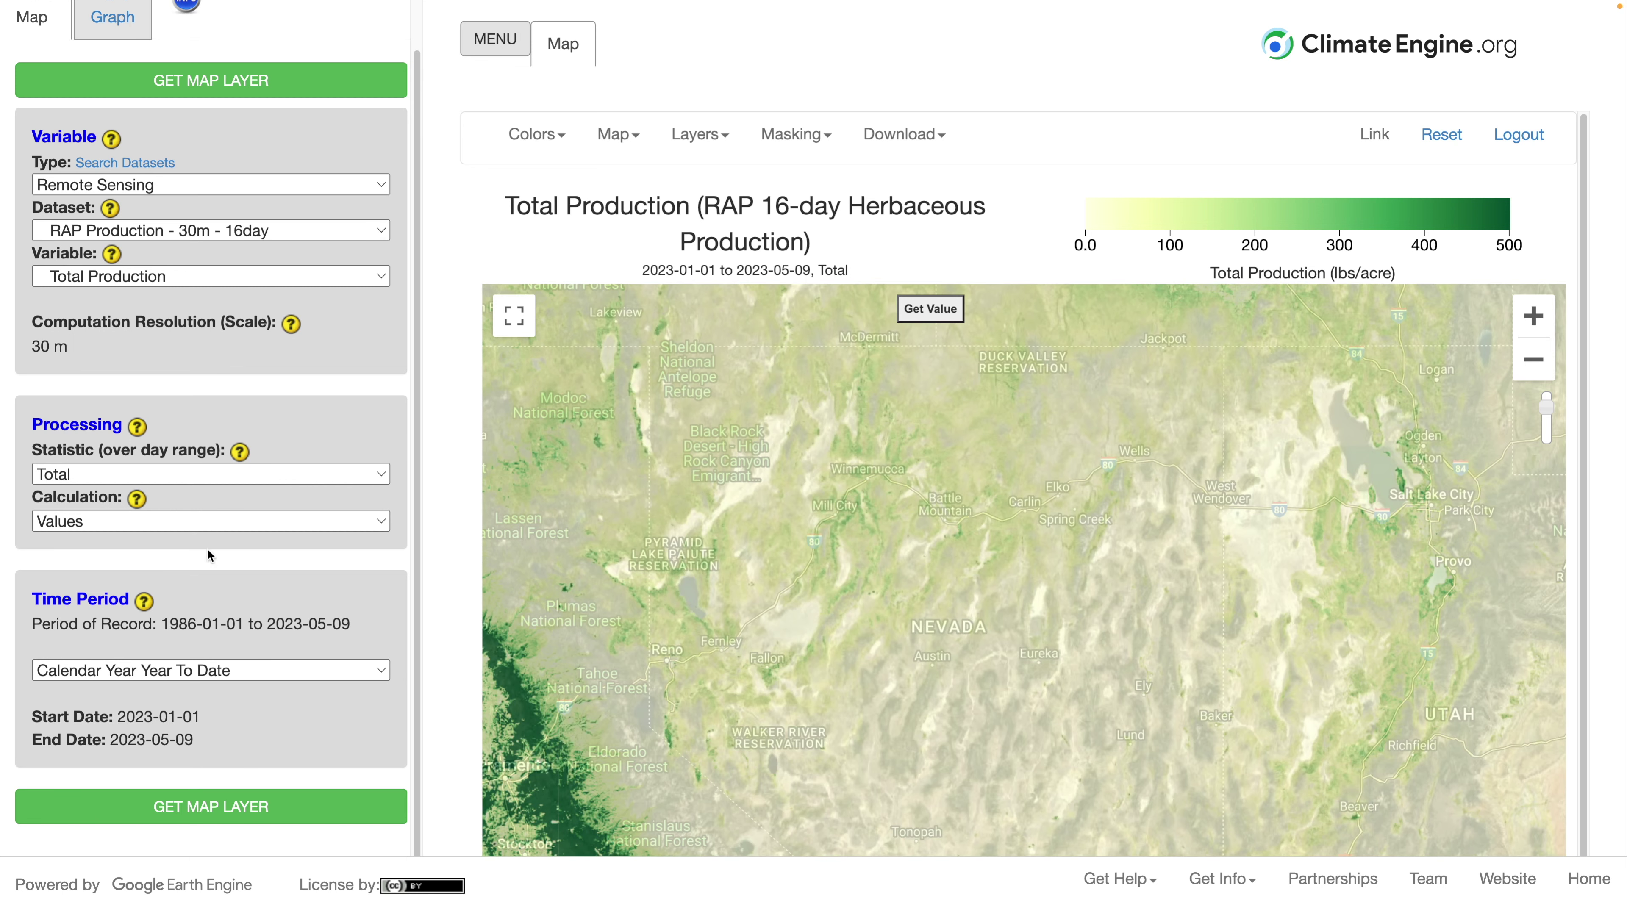
left_click(192, 520)
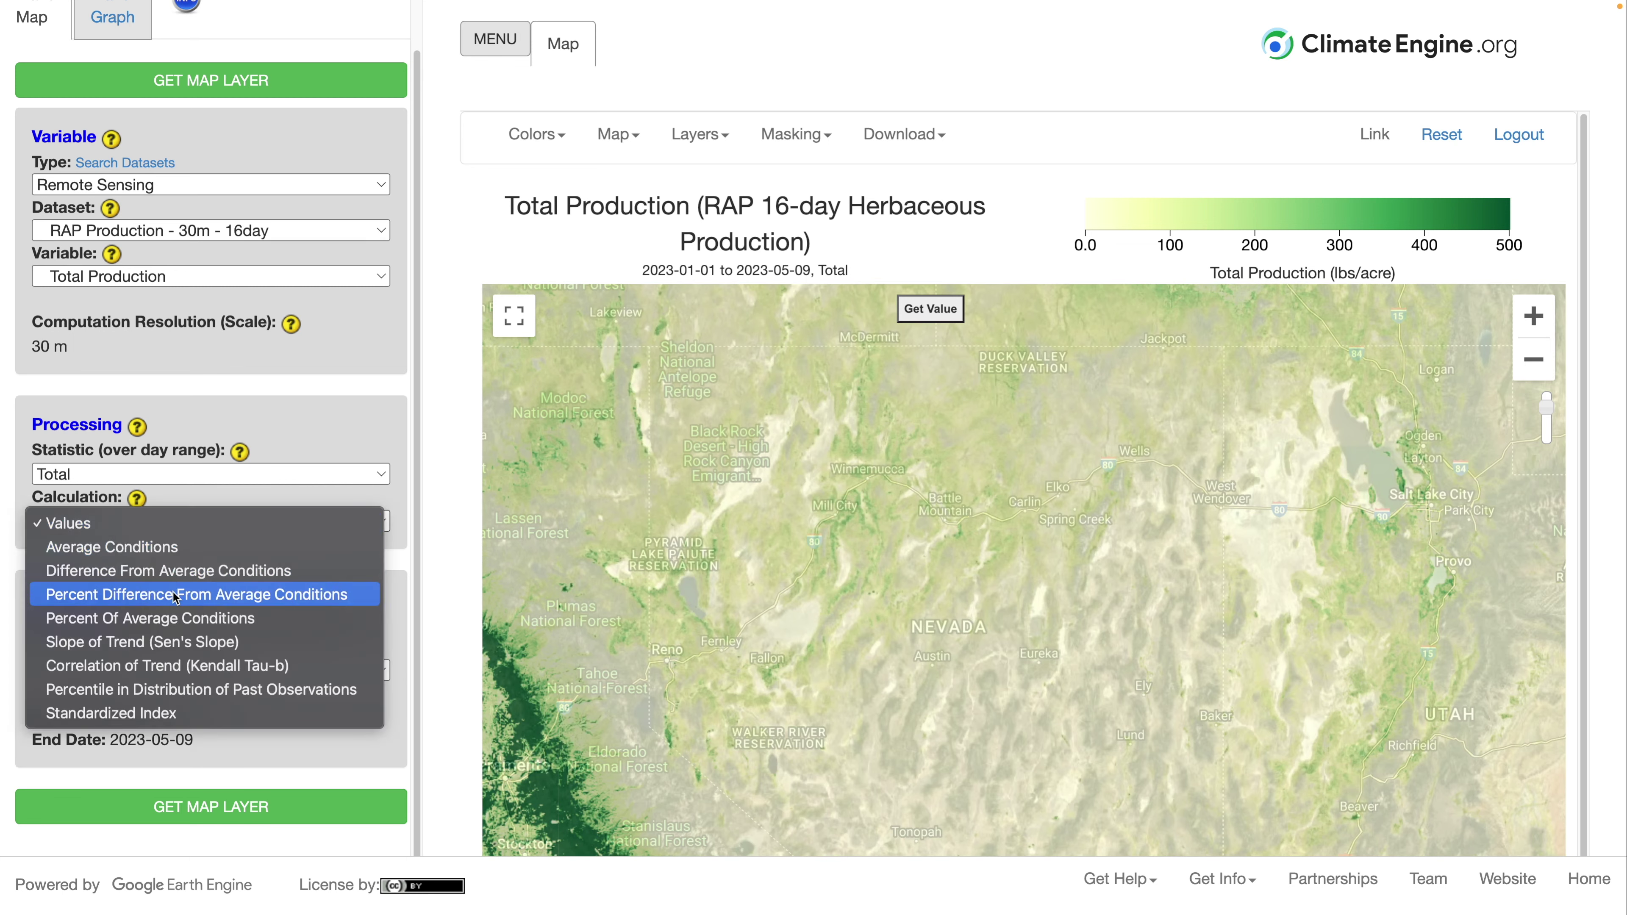
left_click(178, 619)
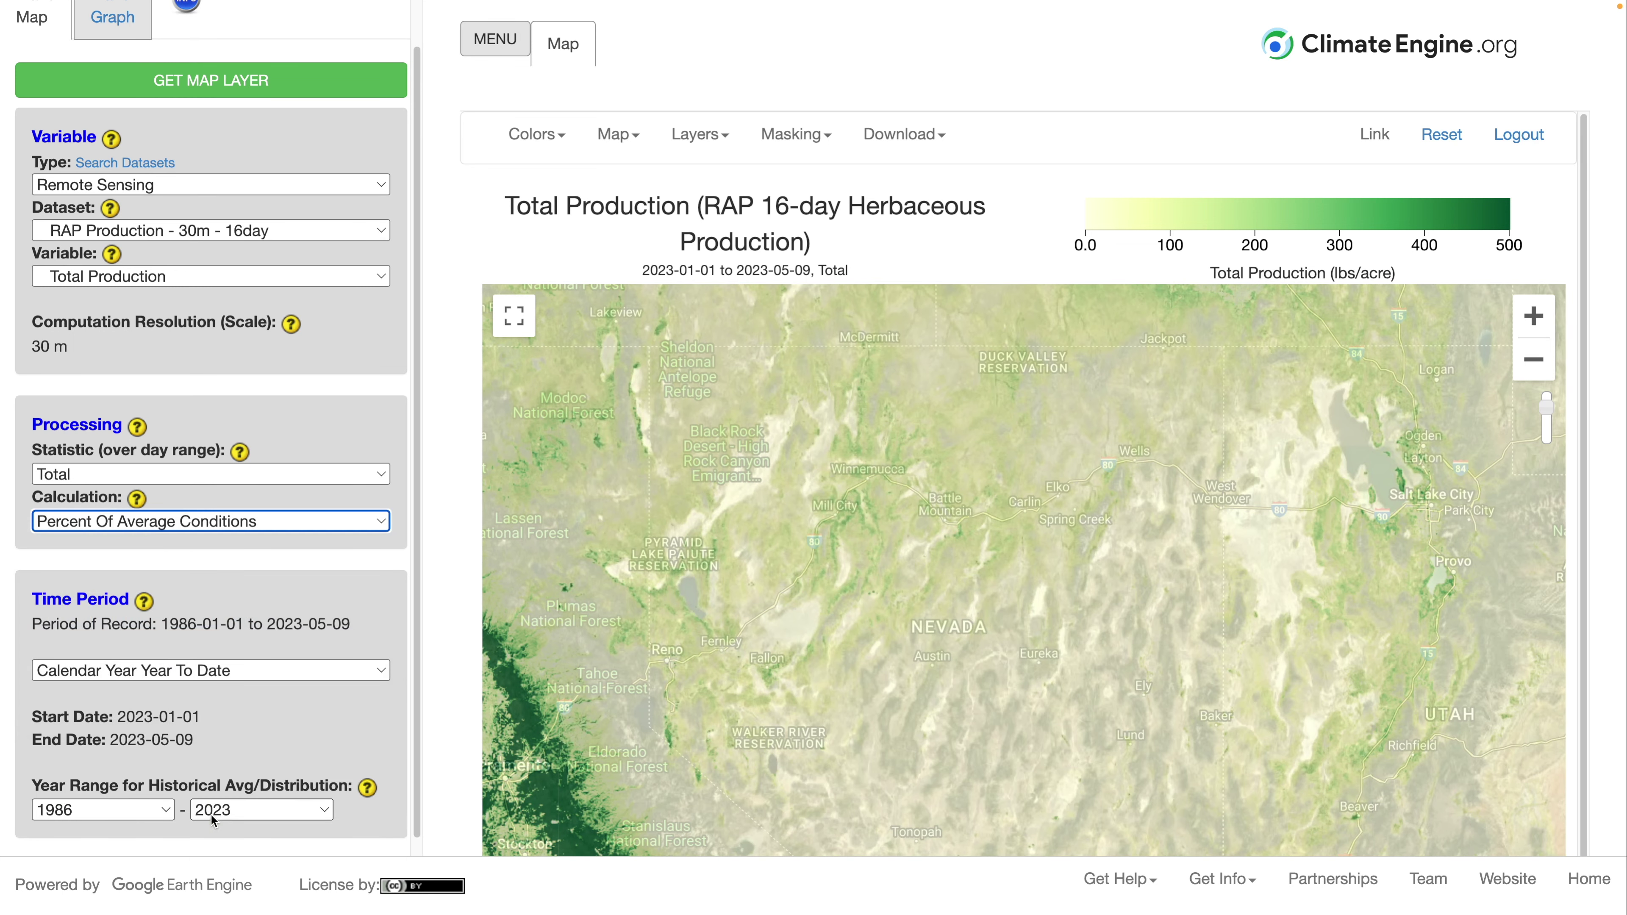
Step: Set the year range for the historical average to 2000–2022 and generate the percent-of-average map layer
scroll(201, 758, "down", 2)
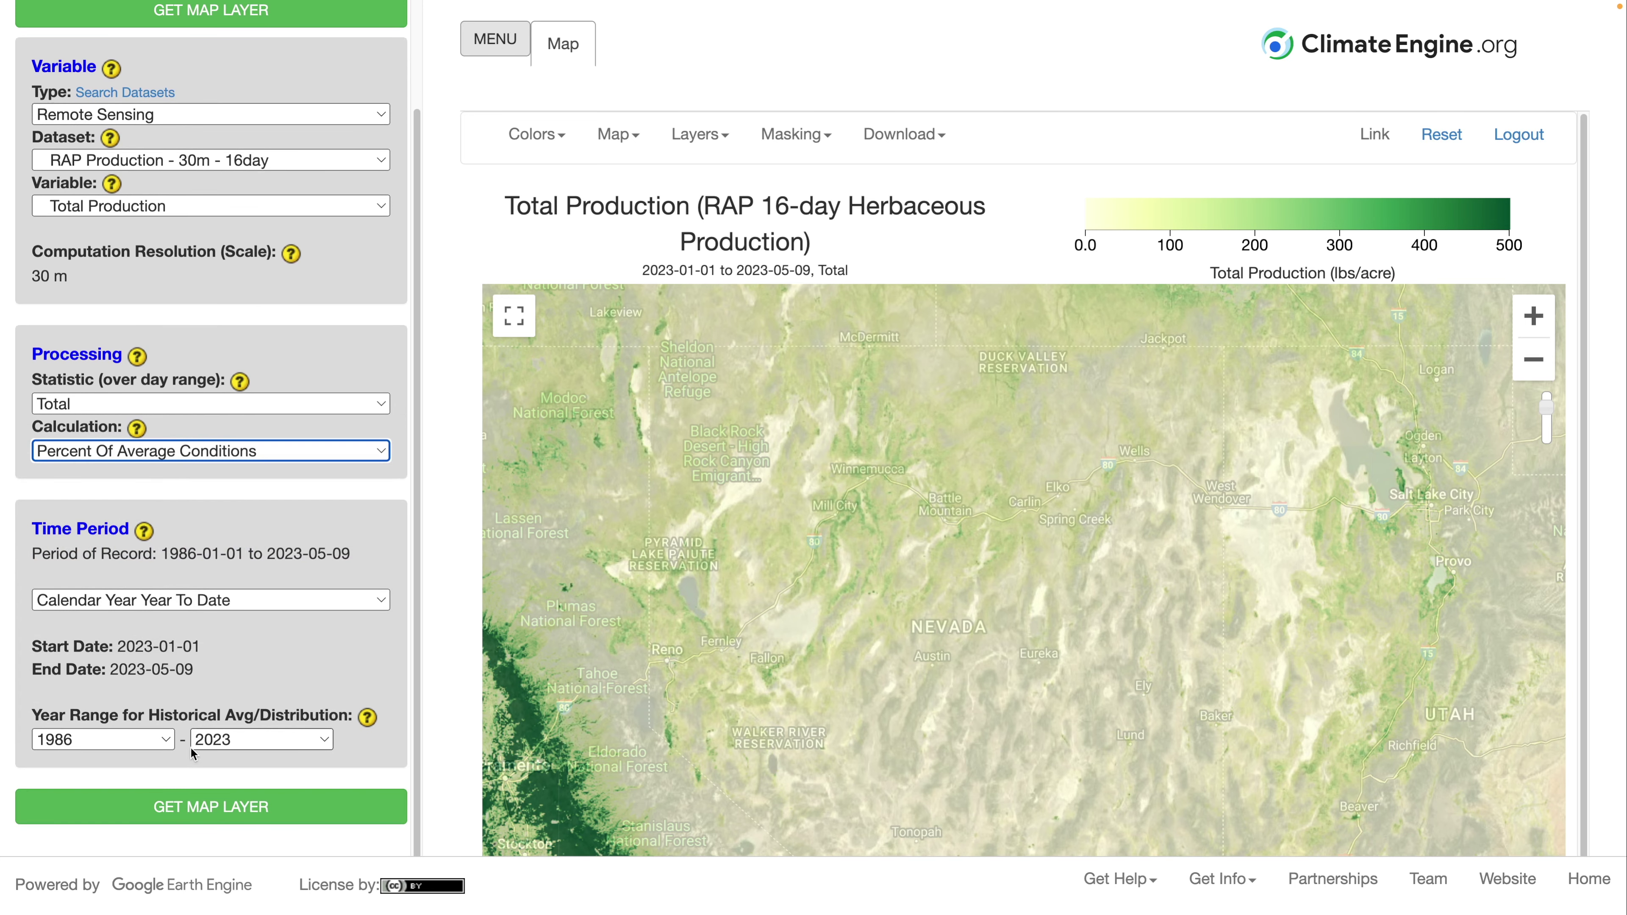
left_click(169, 741)
scroll(154, 757, "down", 4)
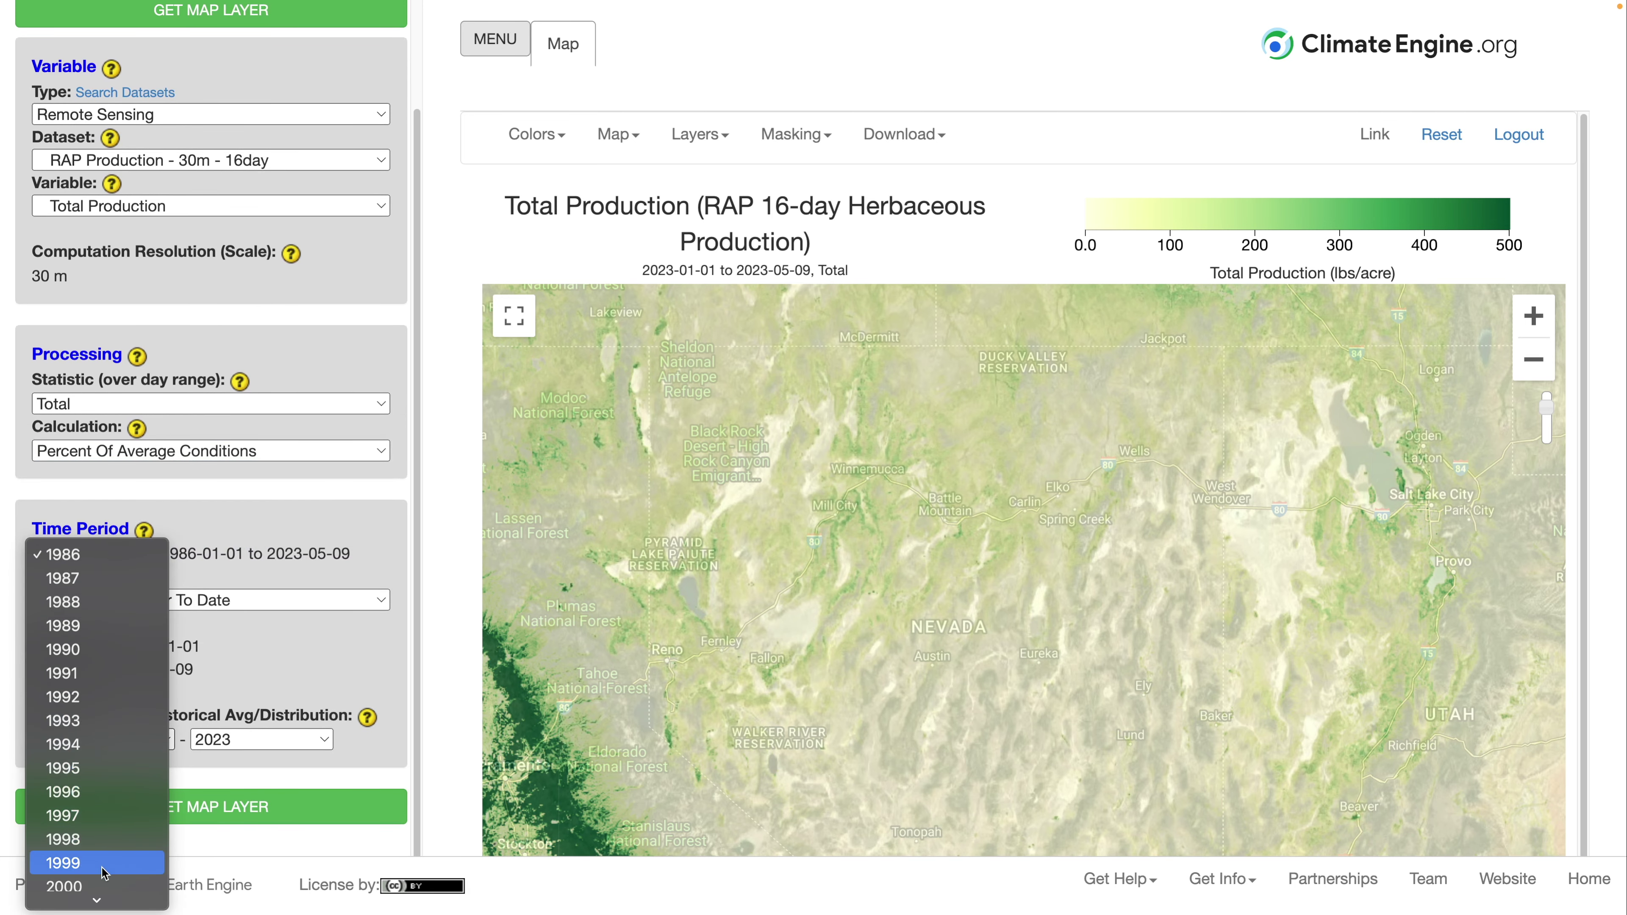
left_click(97, 883)
left_click(224, 744)
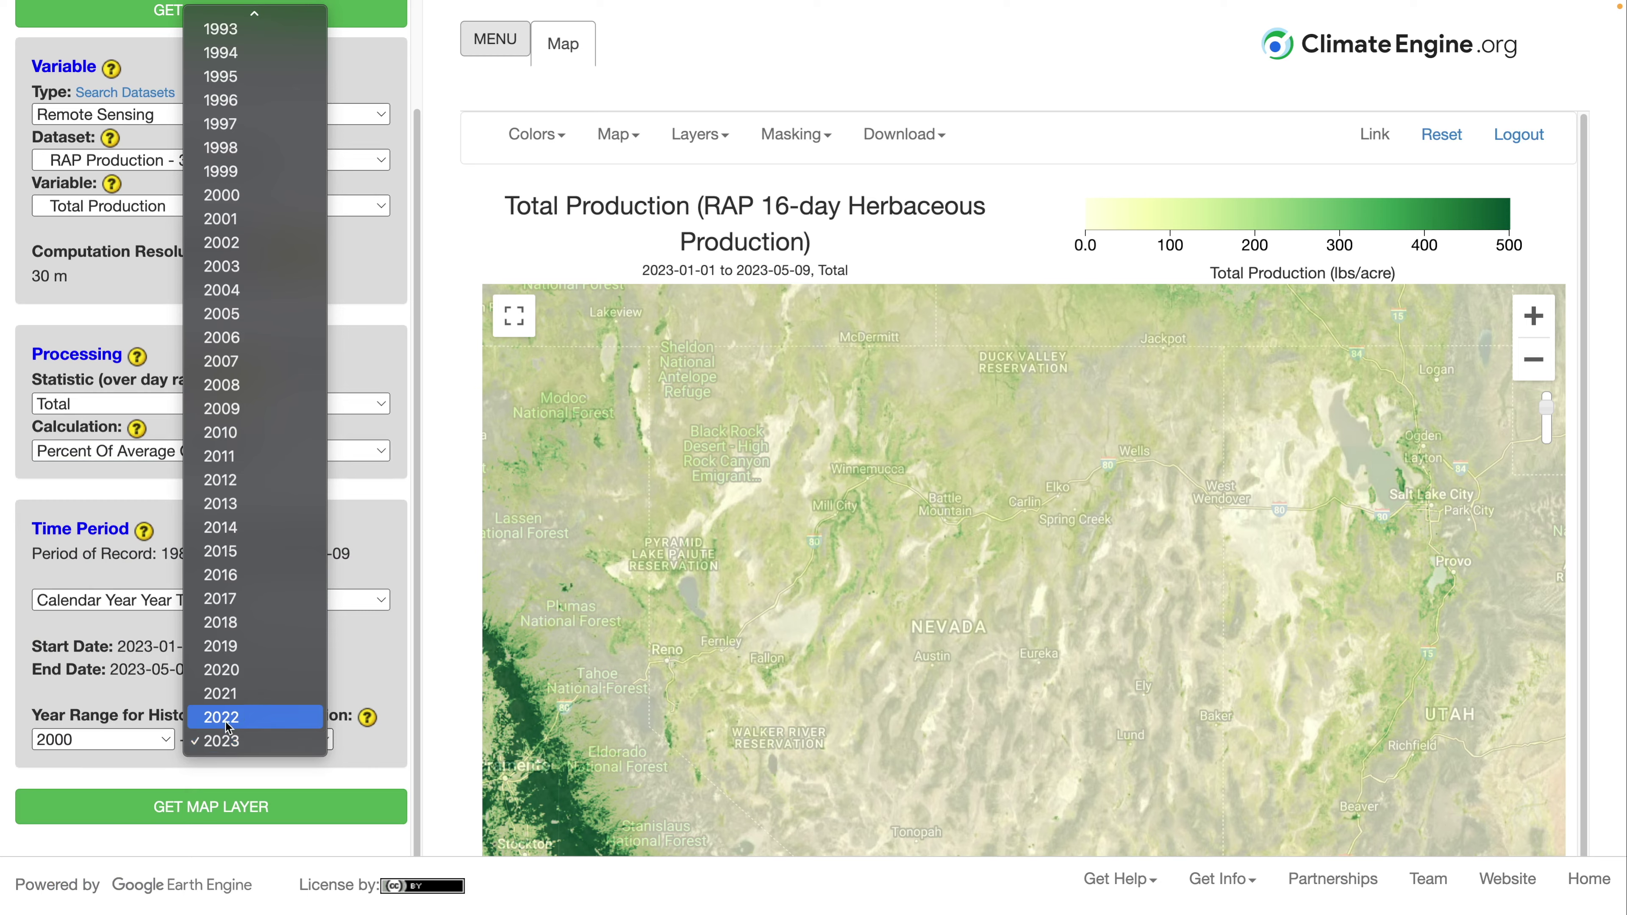
key("Return")
left_click(193, 804)
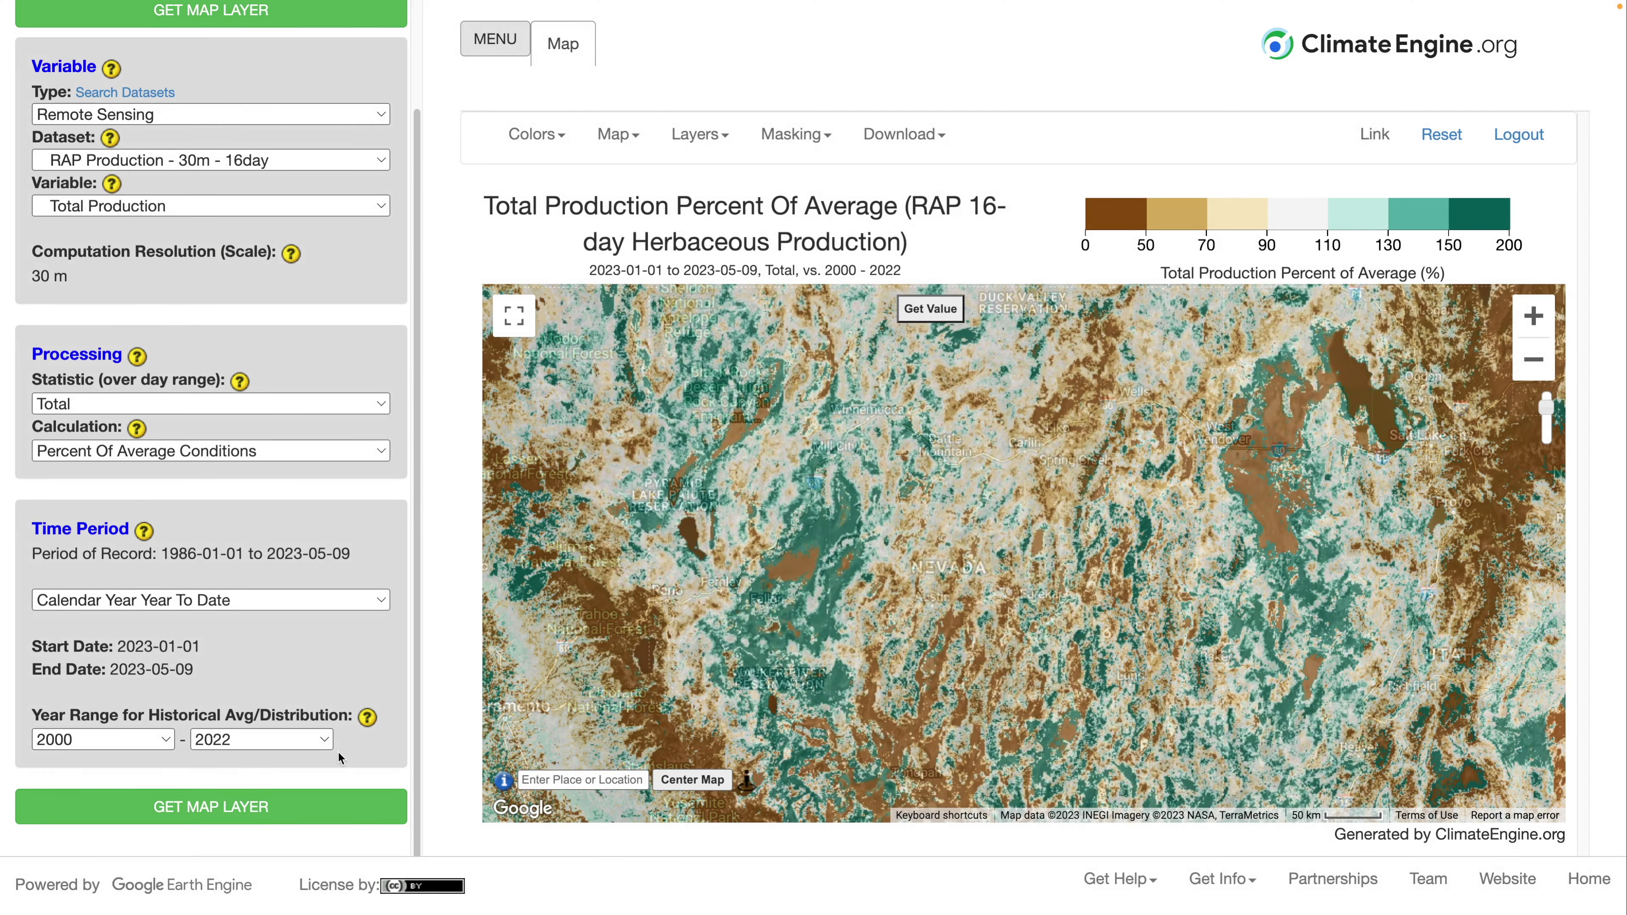
Step: Switch from mapping to graphing and set the time series calculation to Summary Time Series
left_click_drag(772, 533, 776, 495)
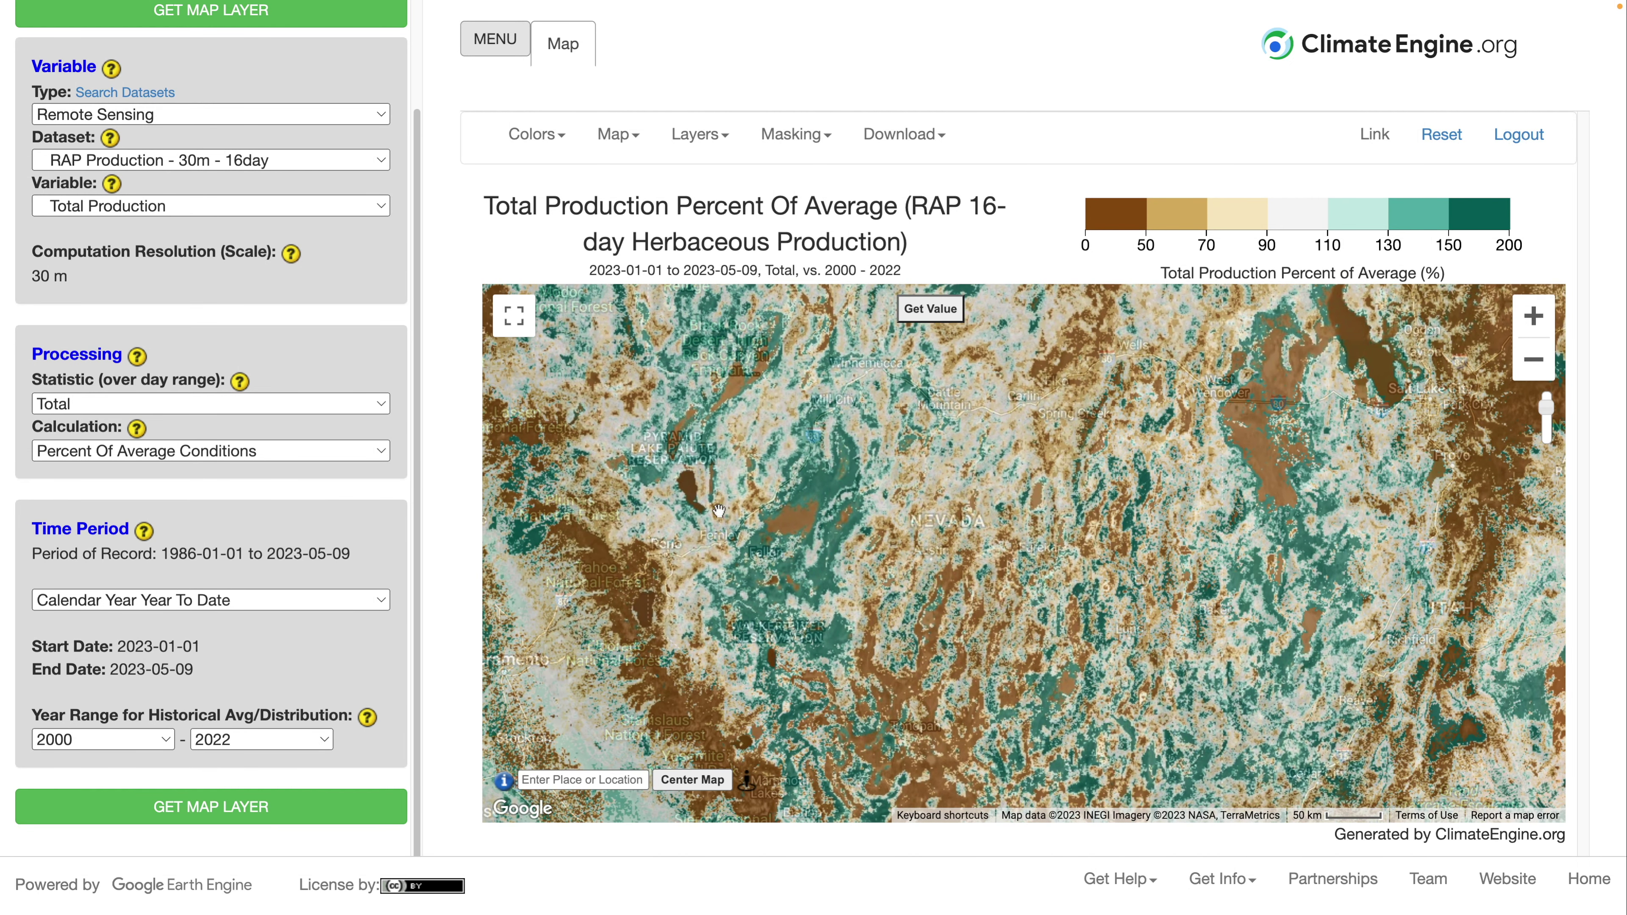
scroll(217, 89, "up", 3)
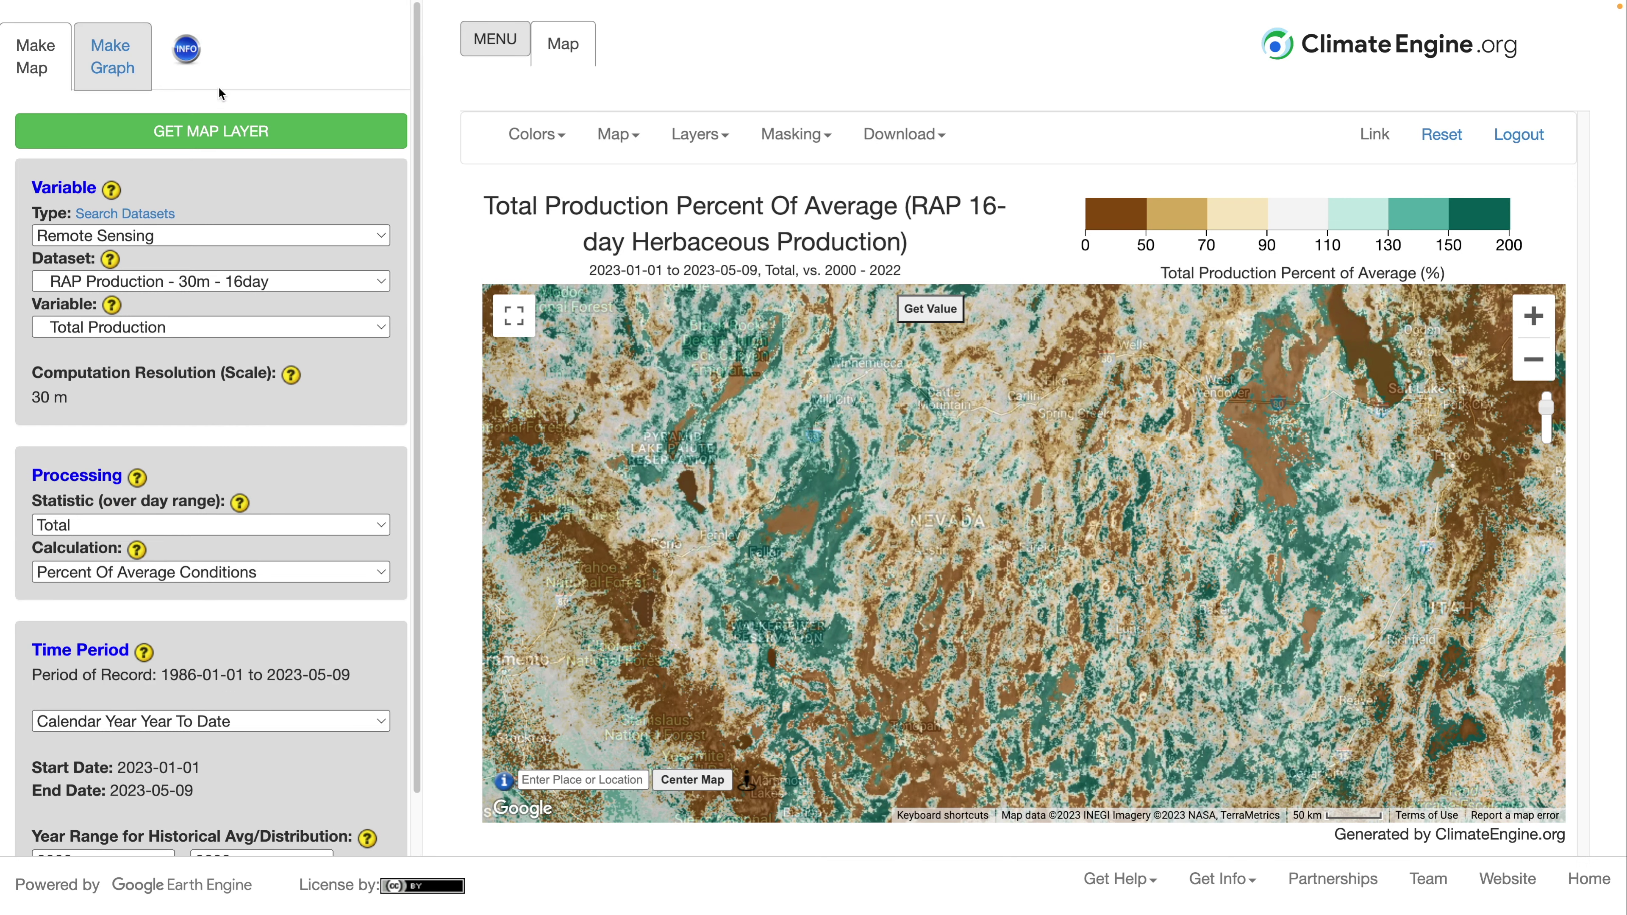
left_click(115, 57)
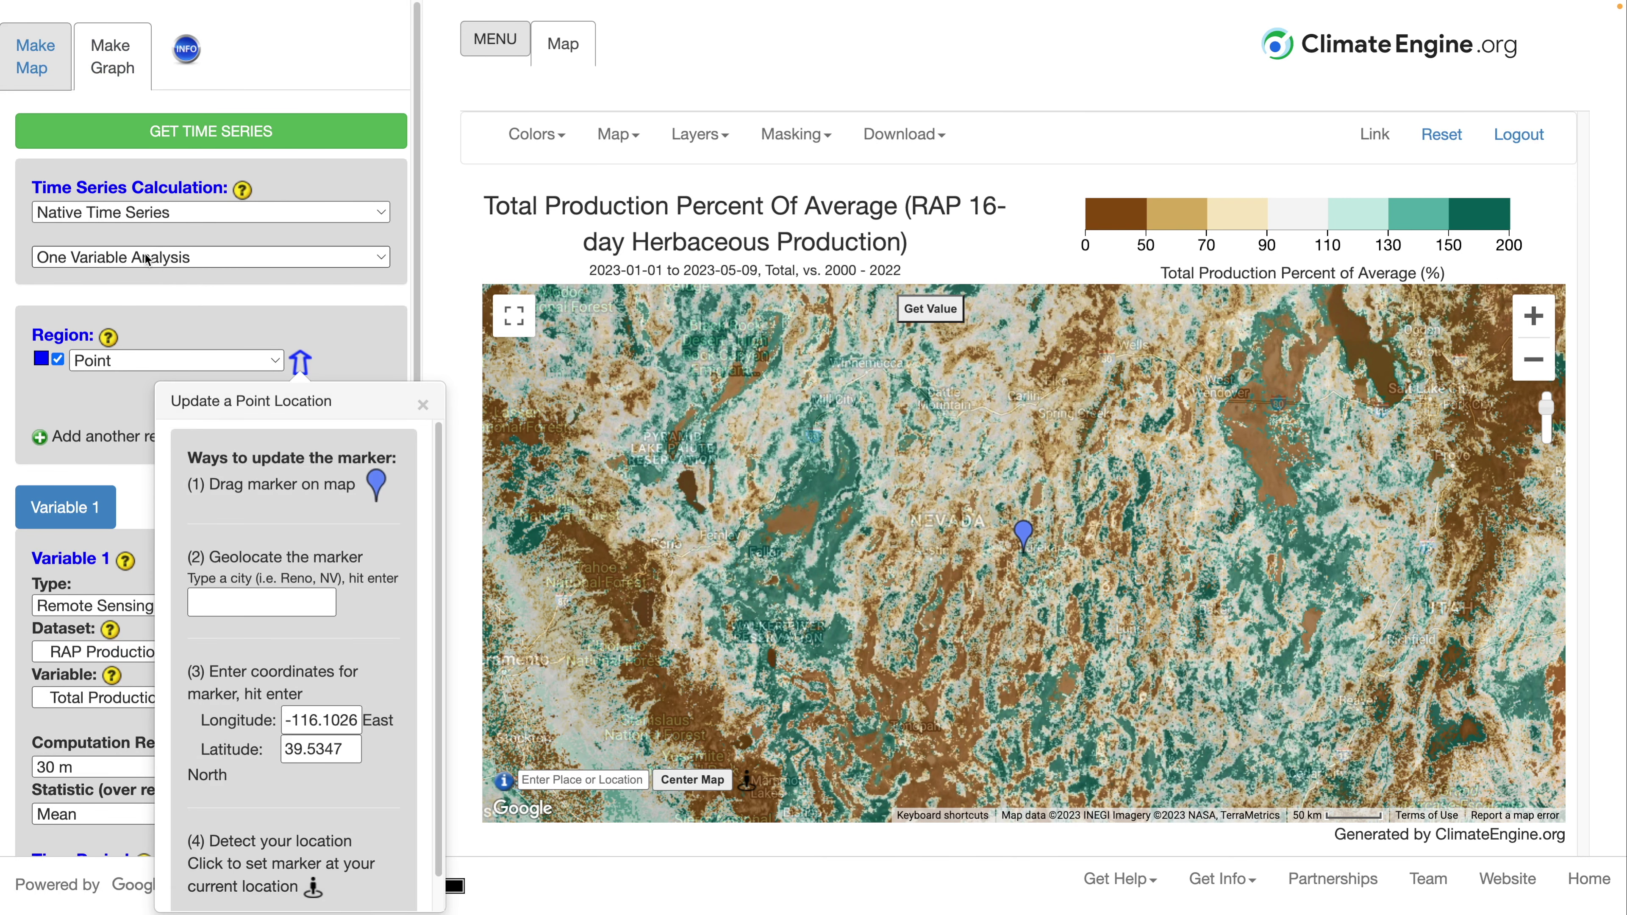
left_click(195, 219)
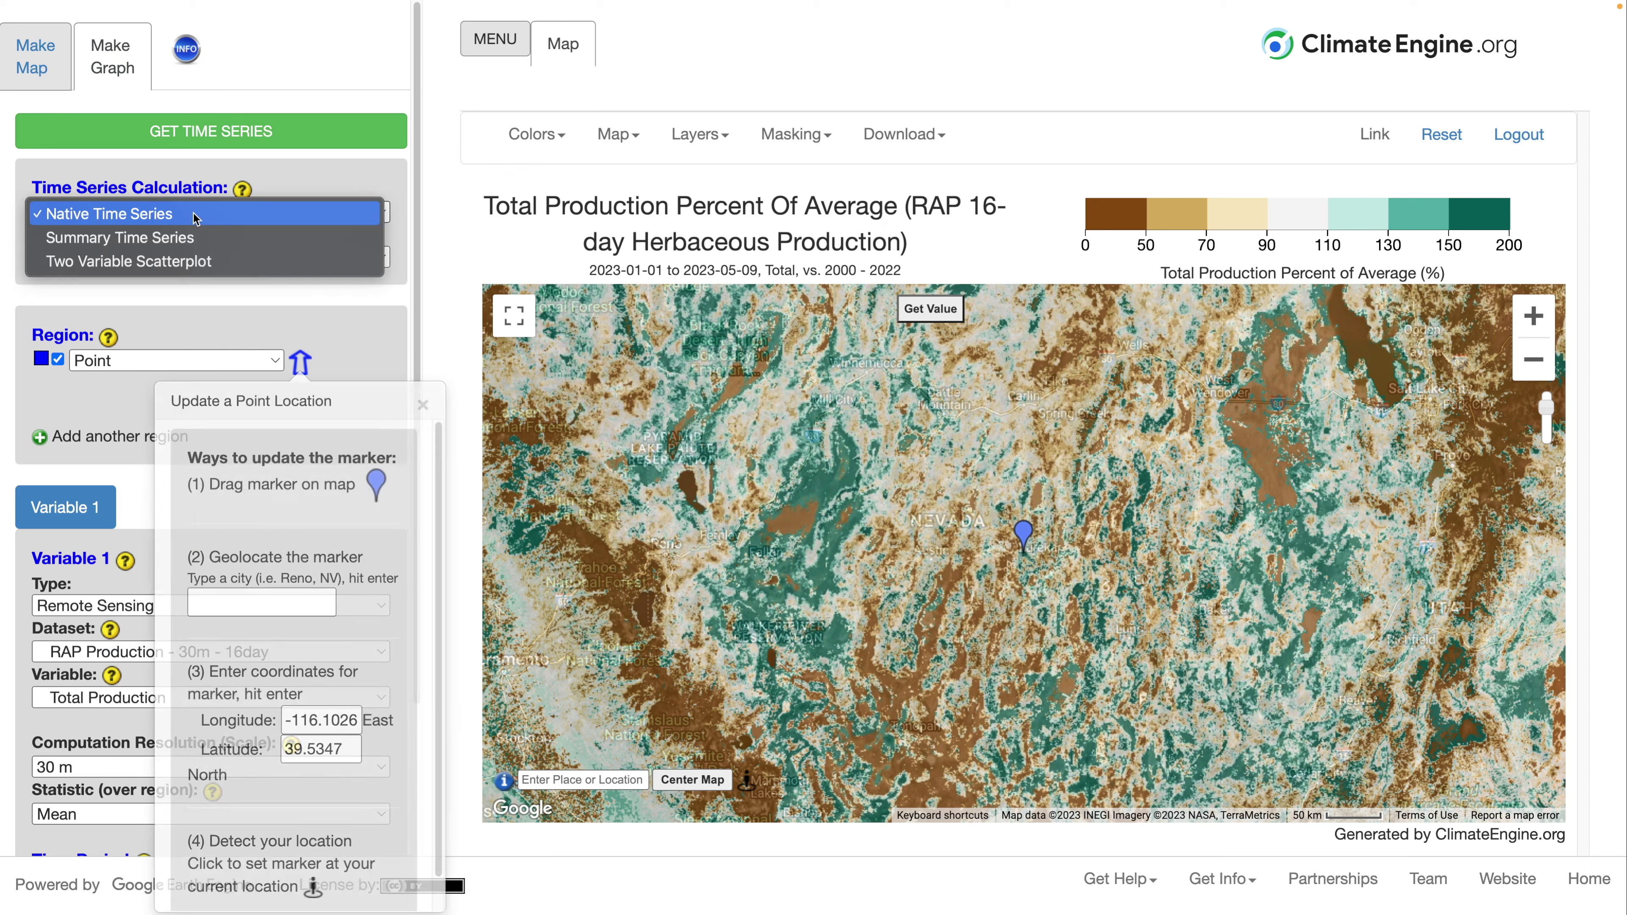
left_click(161, 239)
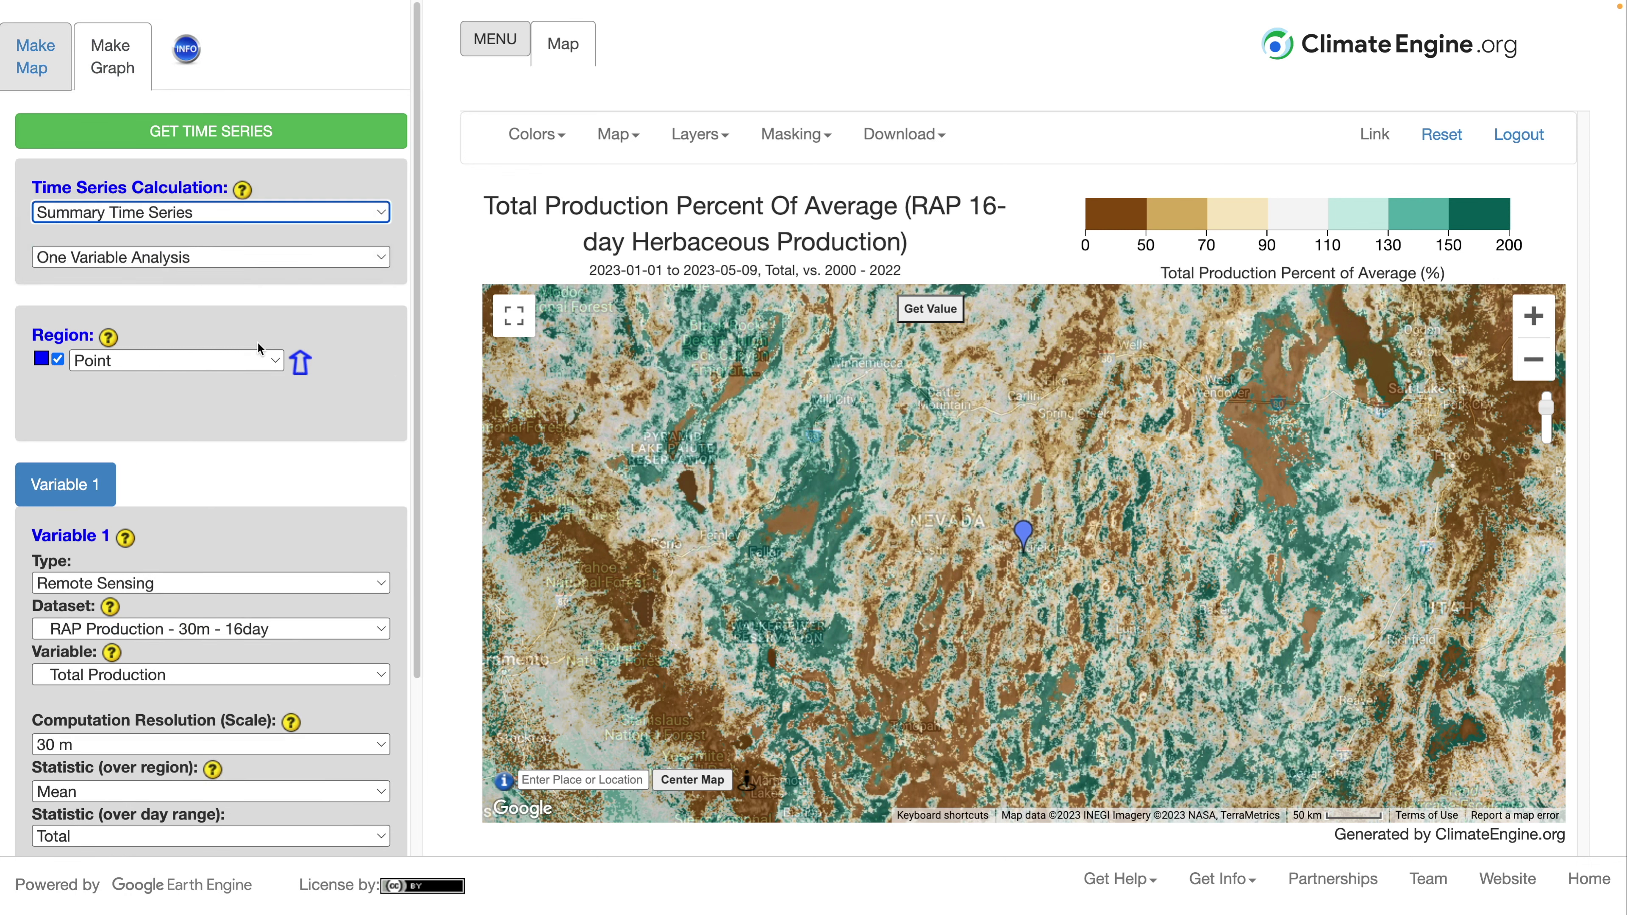
Step: Set the graph region to US BLM Grazing Allotments in Nevada and select the Blue Basin allotment on the map
left_click(273, 363)
left_click(186, 550)
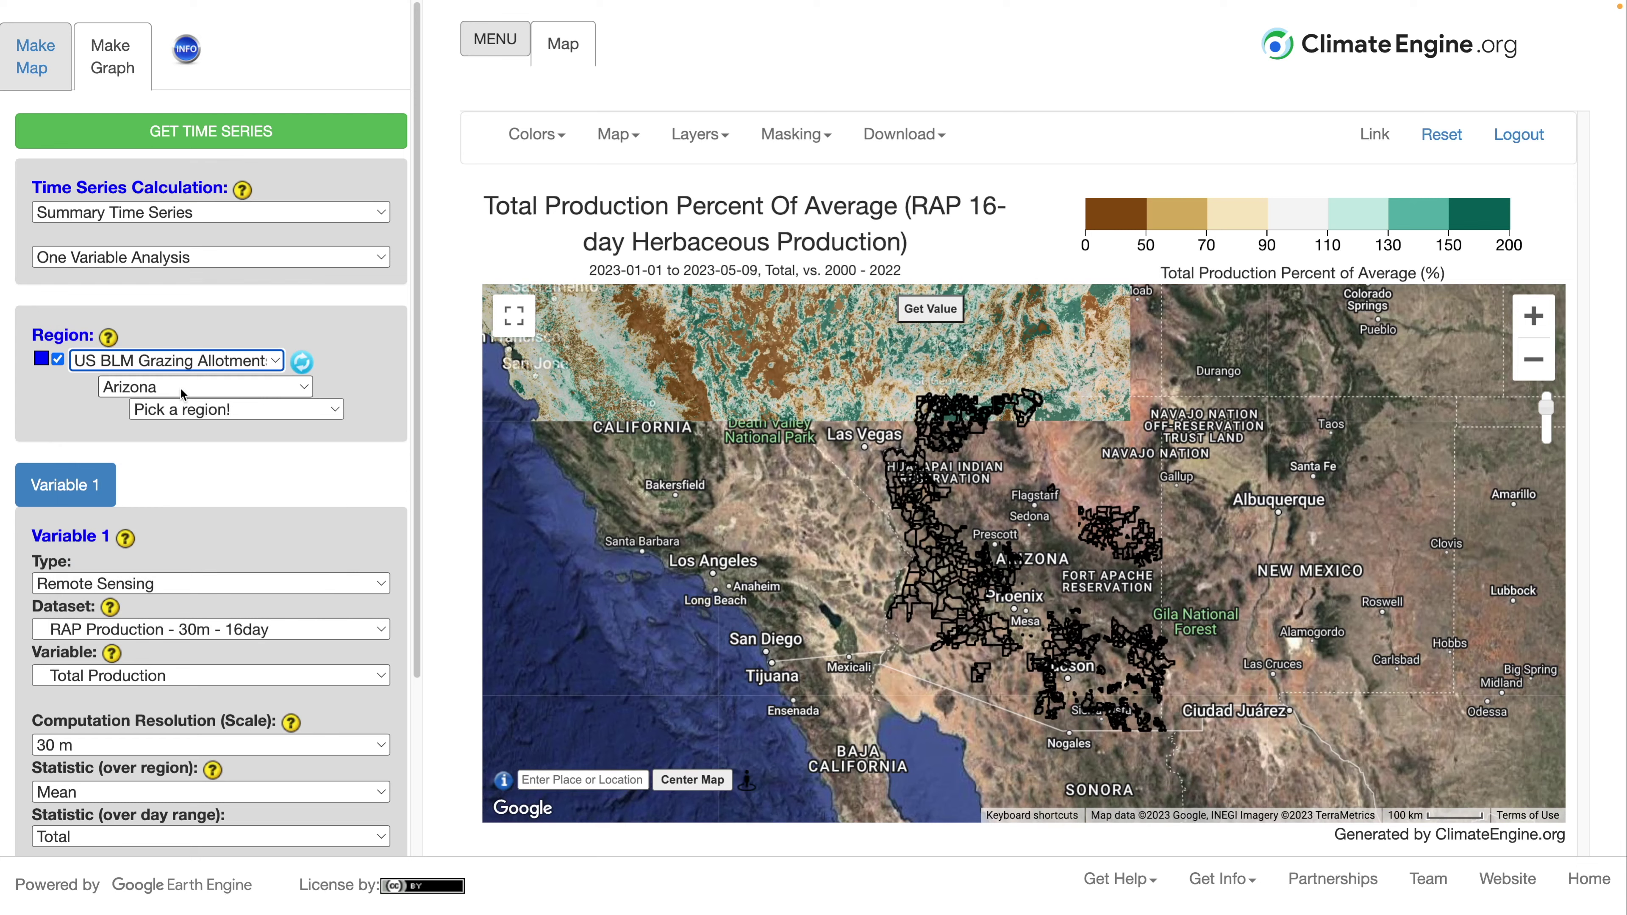
left_click(179, 386)
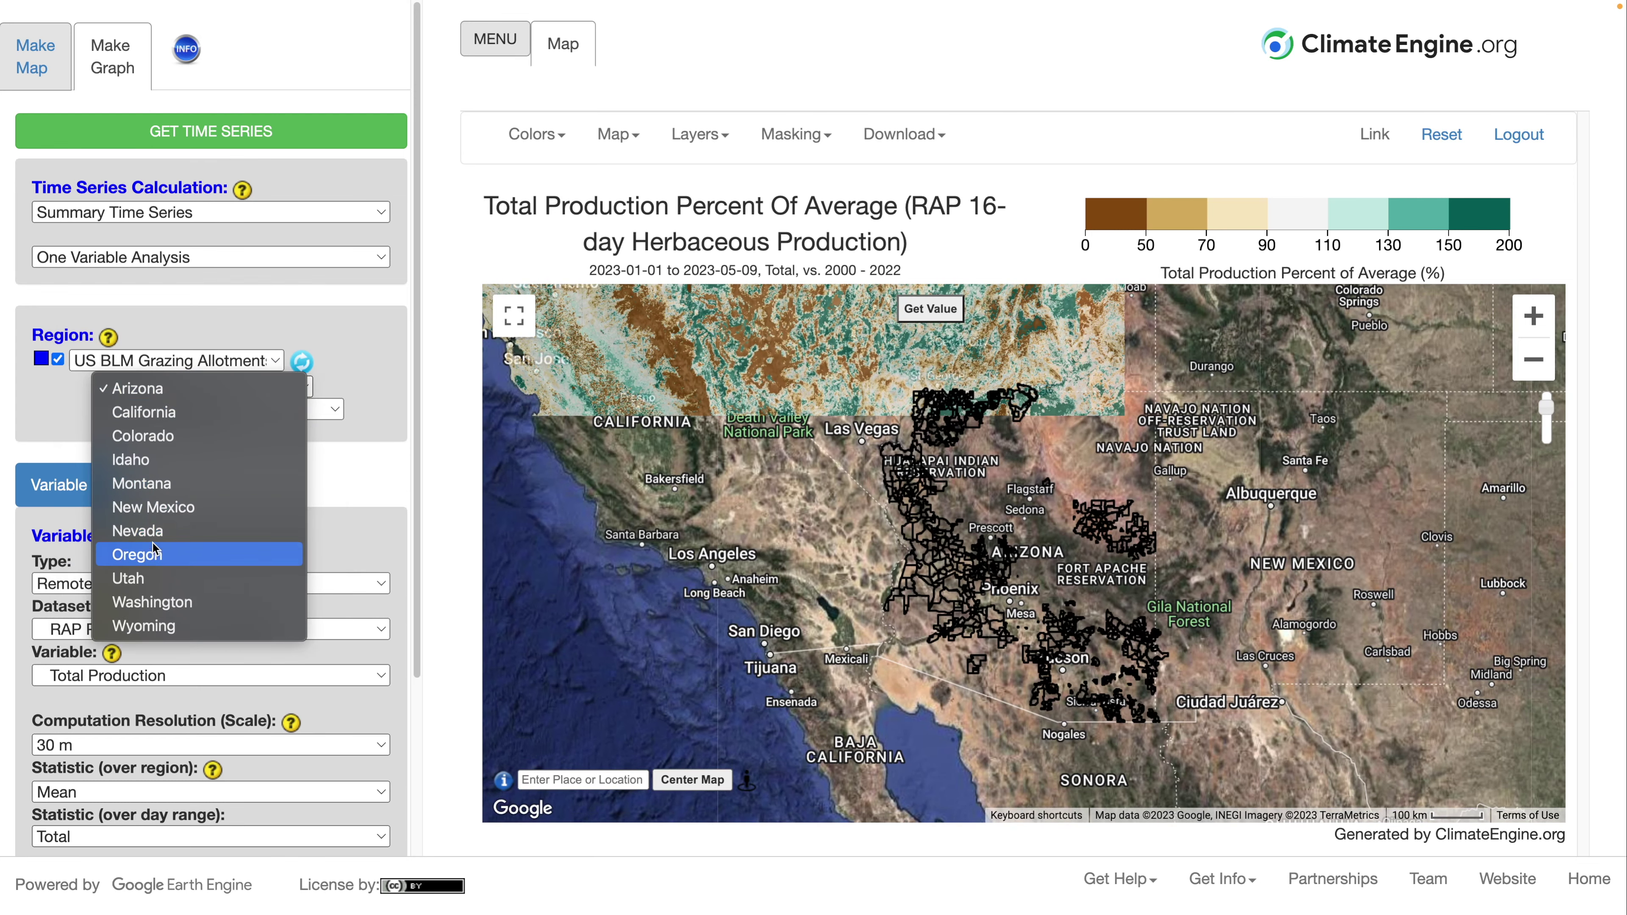
left_click(147, 531)
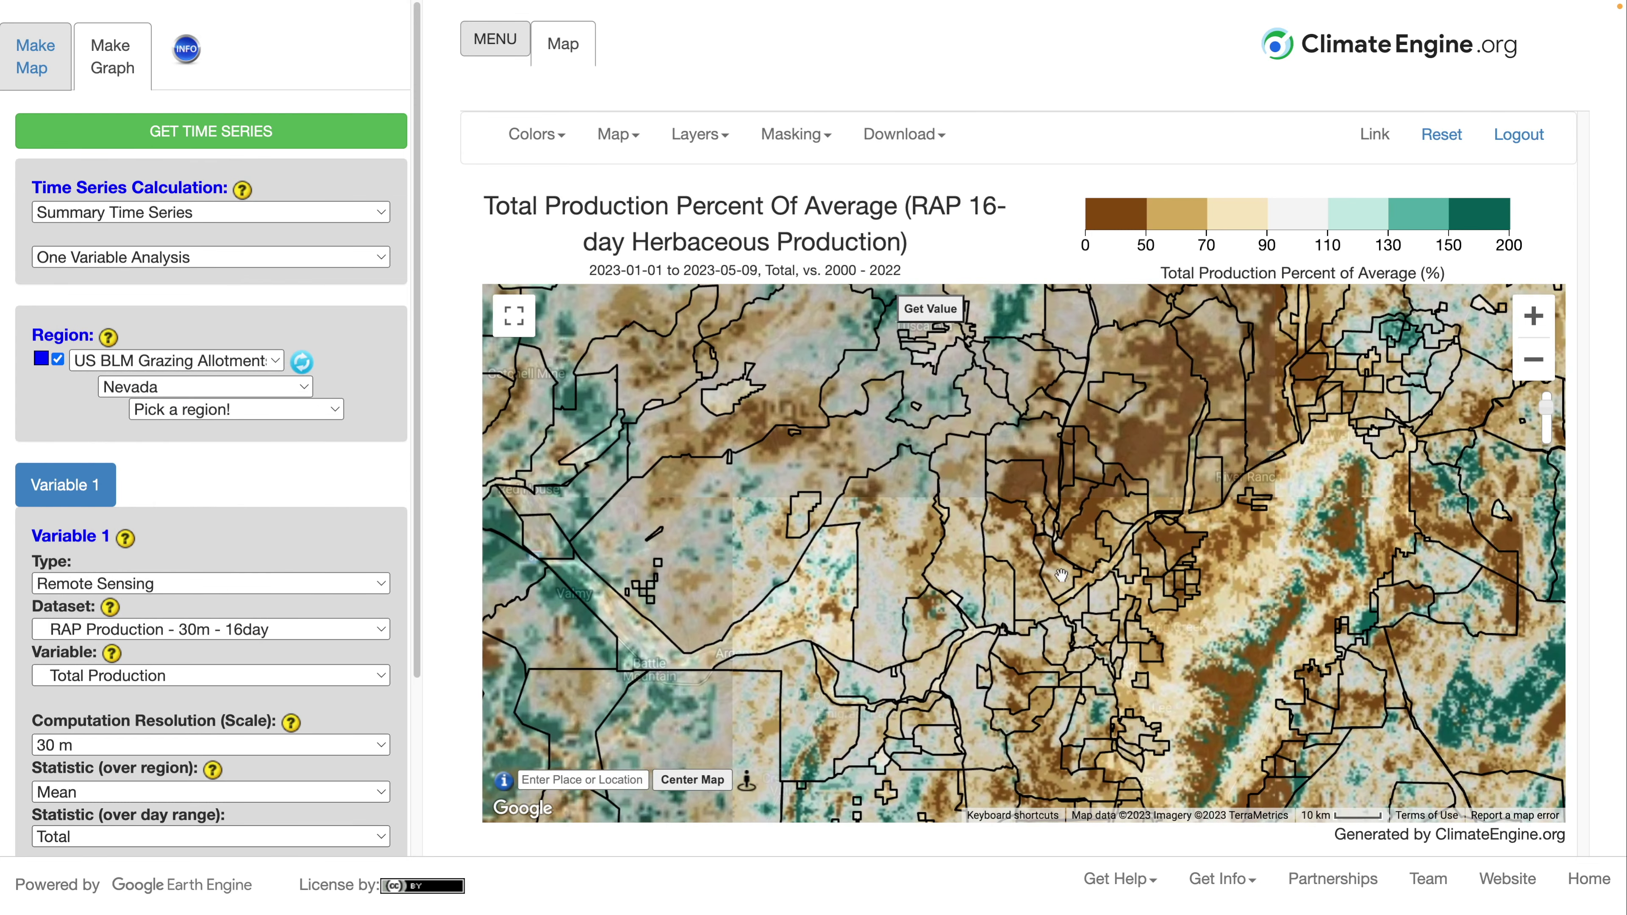
scroll(1040, 465, "up", 2)
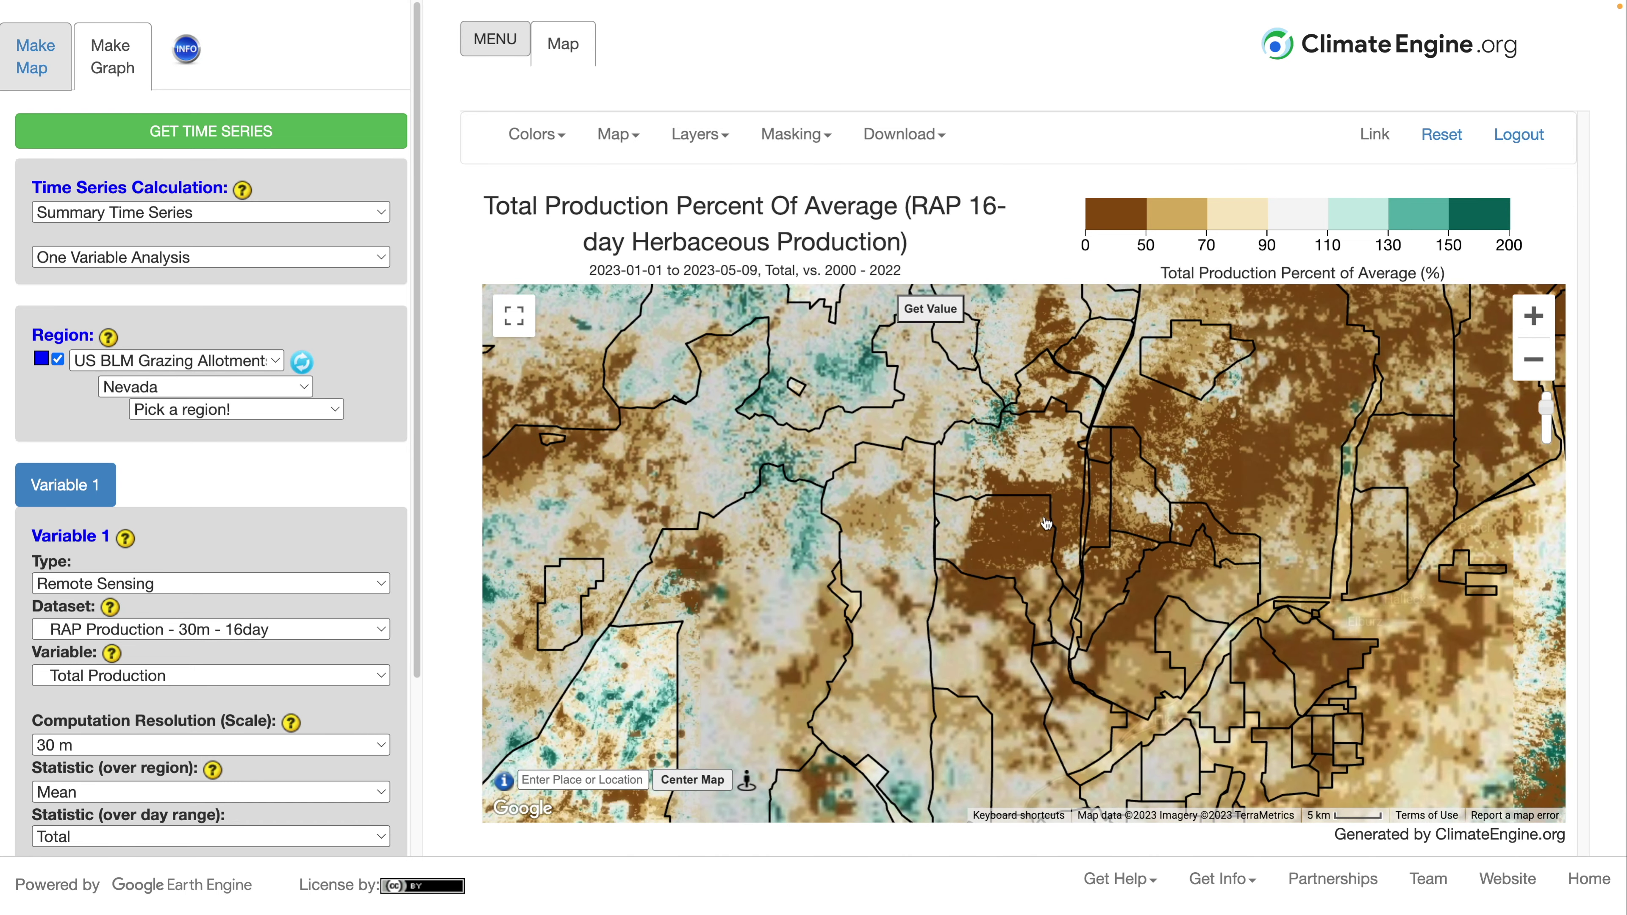
left_click(1036, 558)
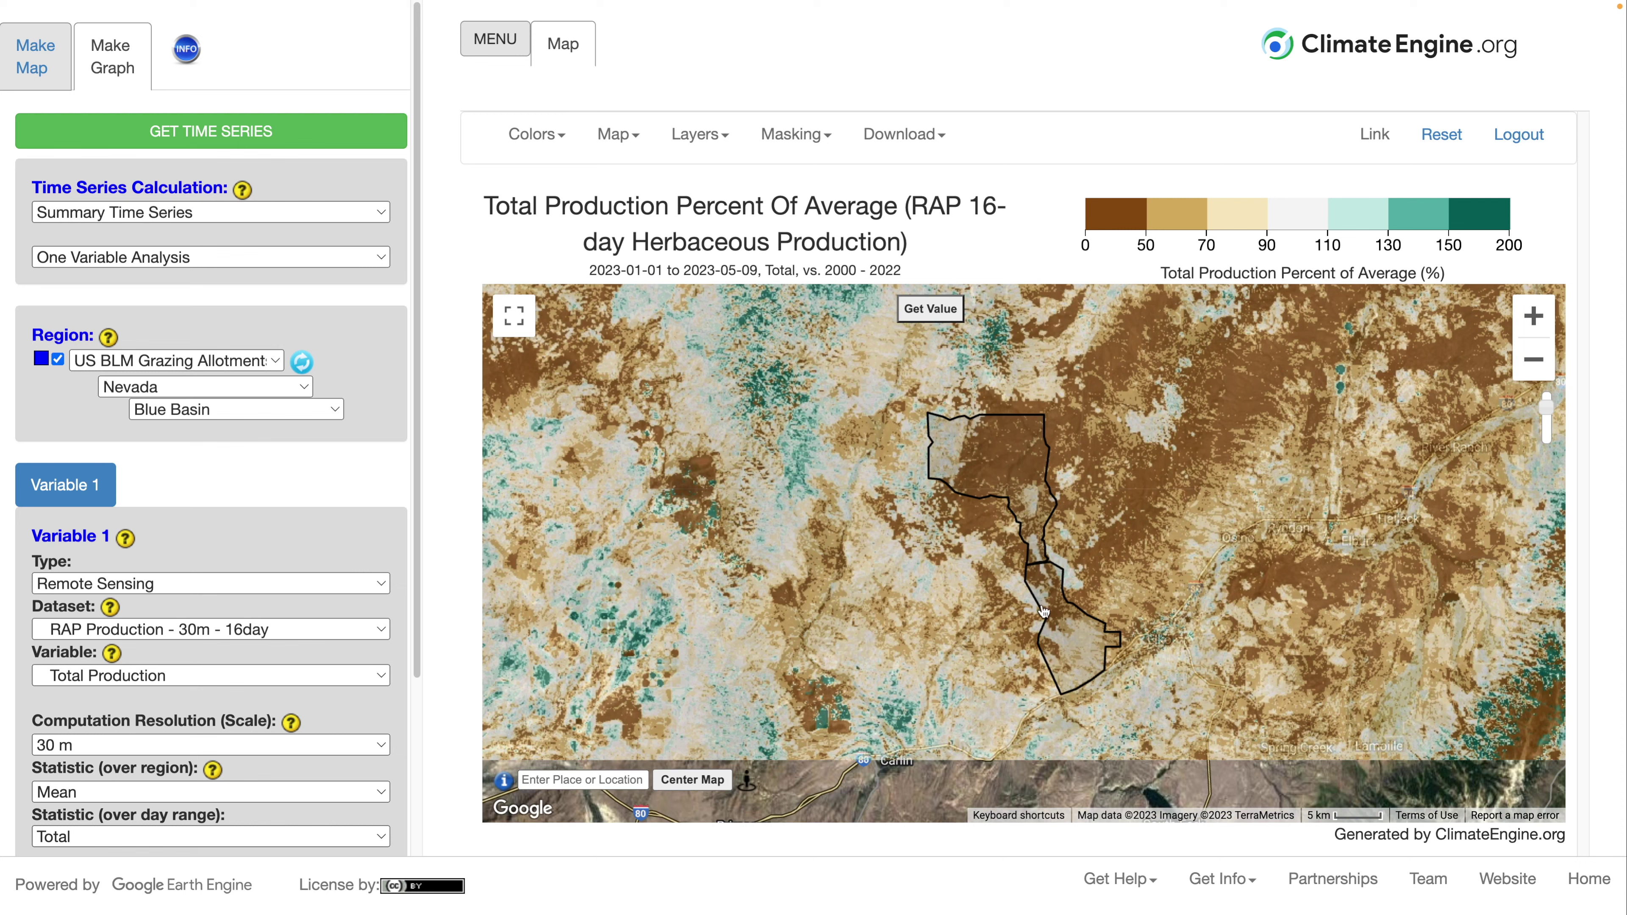
Step: Set the start of the graph's year range to 2000 and generate the total production time series
scroll(215, 497, "down", 3)
scroll(216, 478, "down", 2)
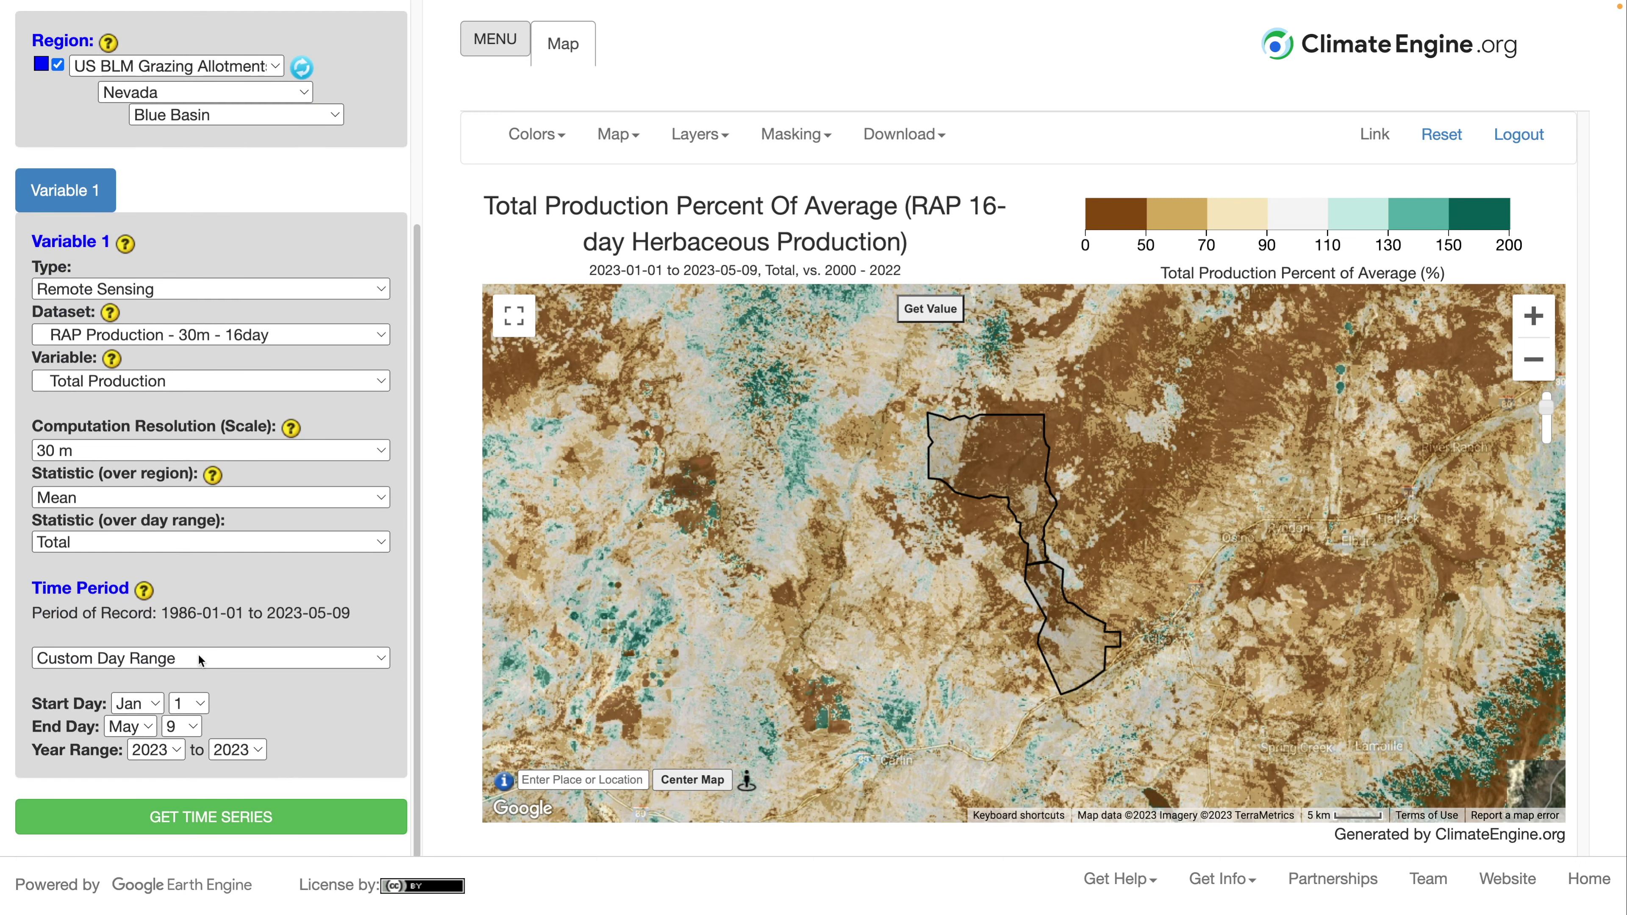
left_click(172, 749)
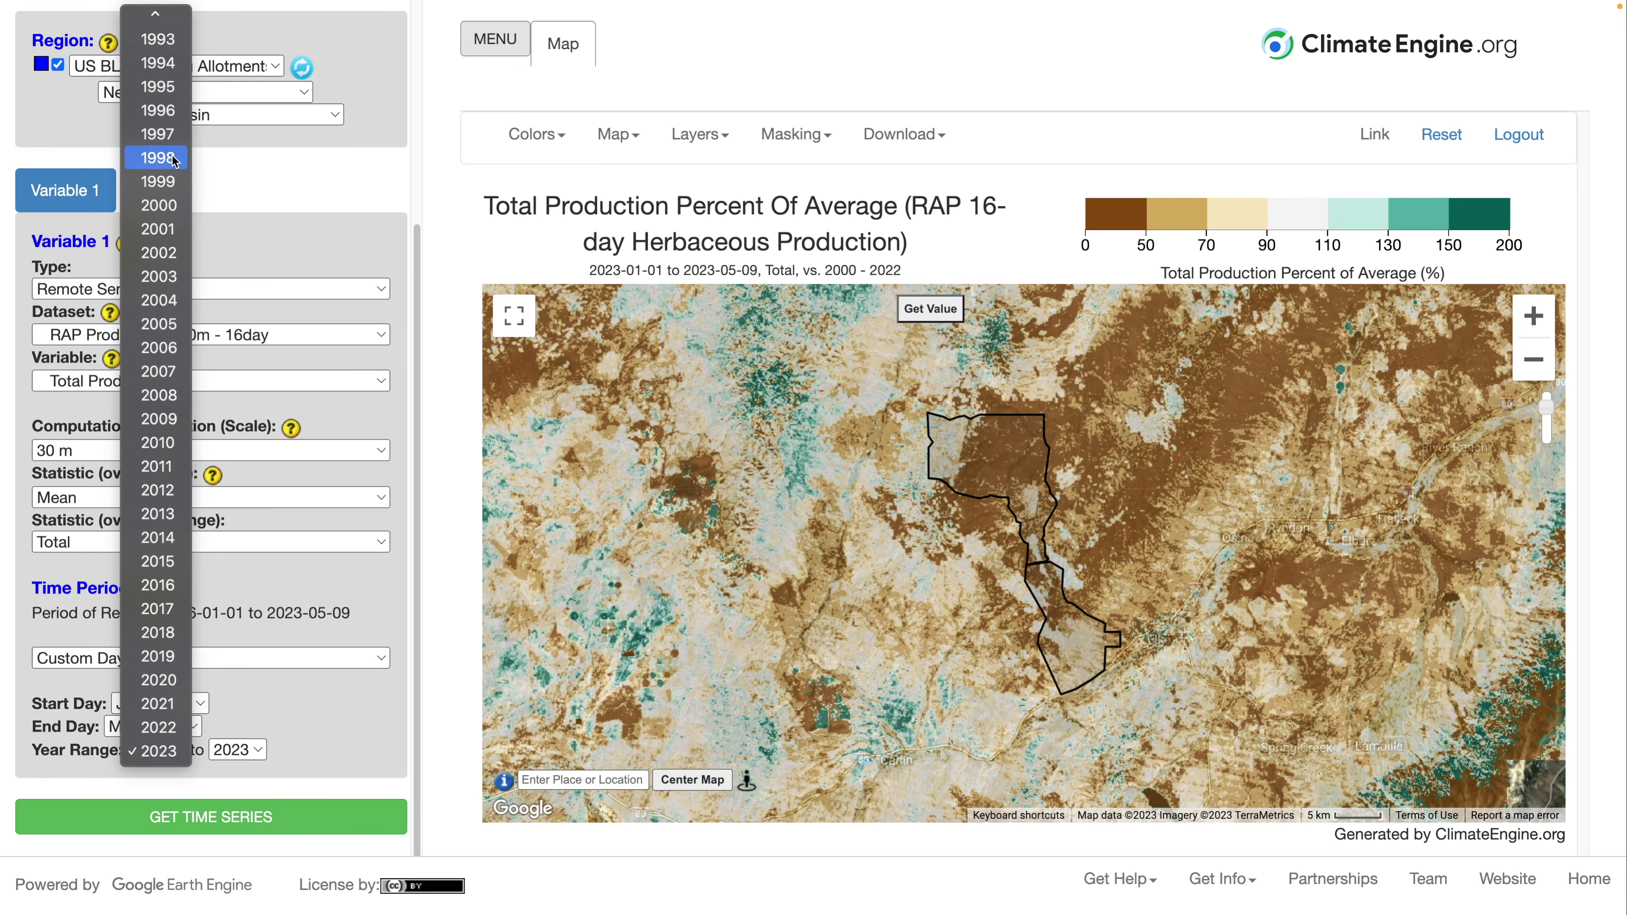
scroll(172, 102, "up", 1)
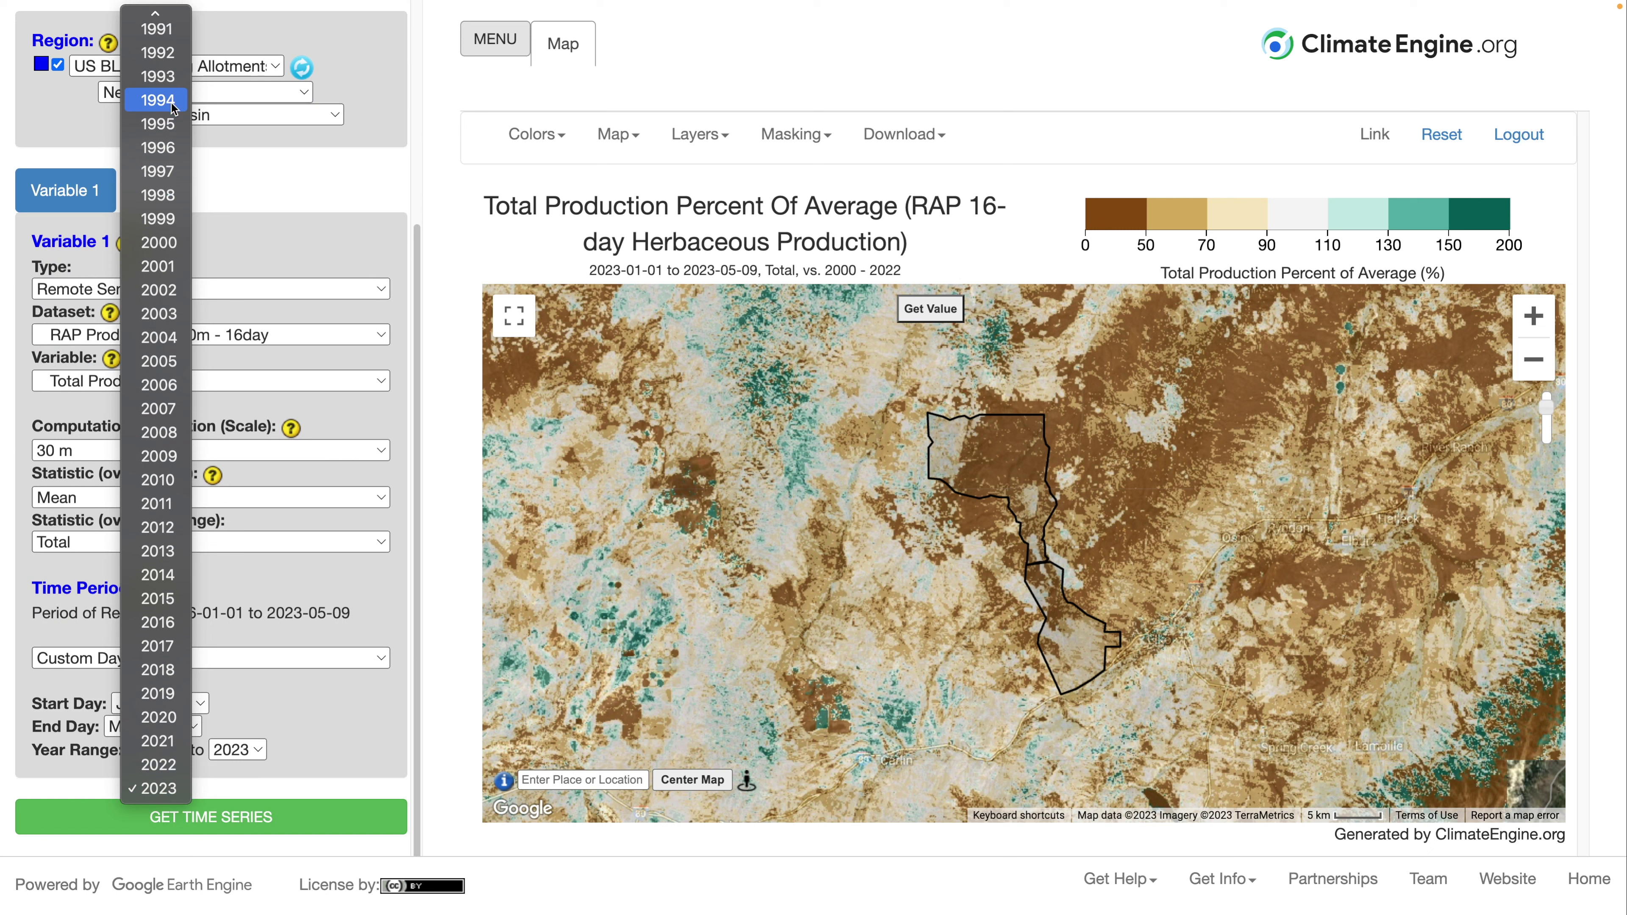
left_click(170, 249)
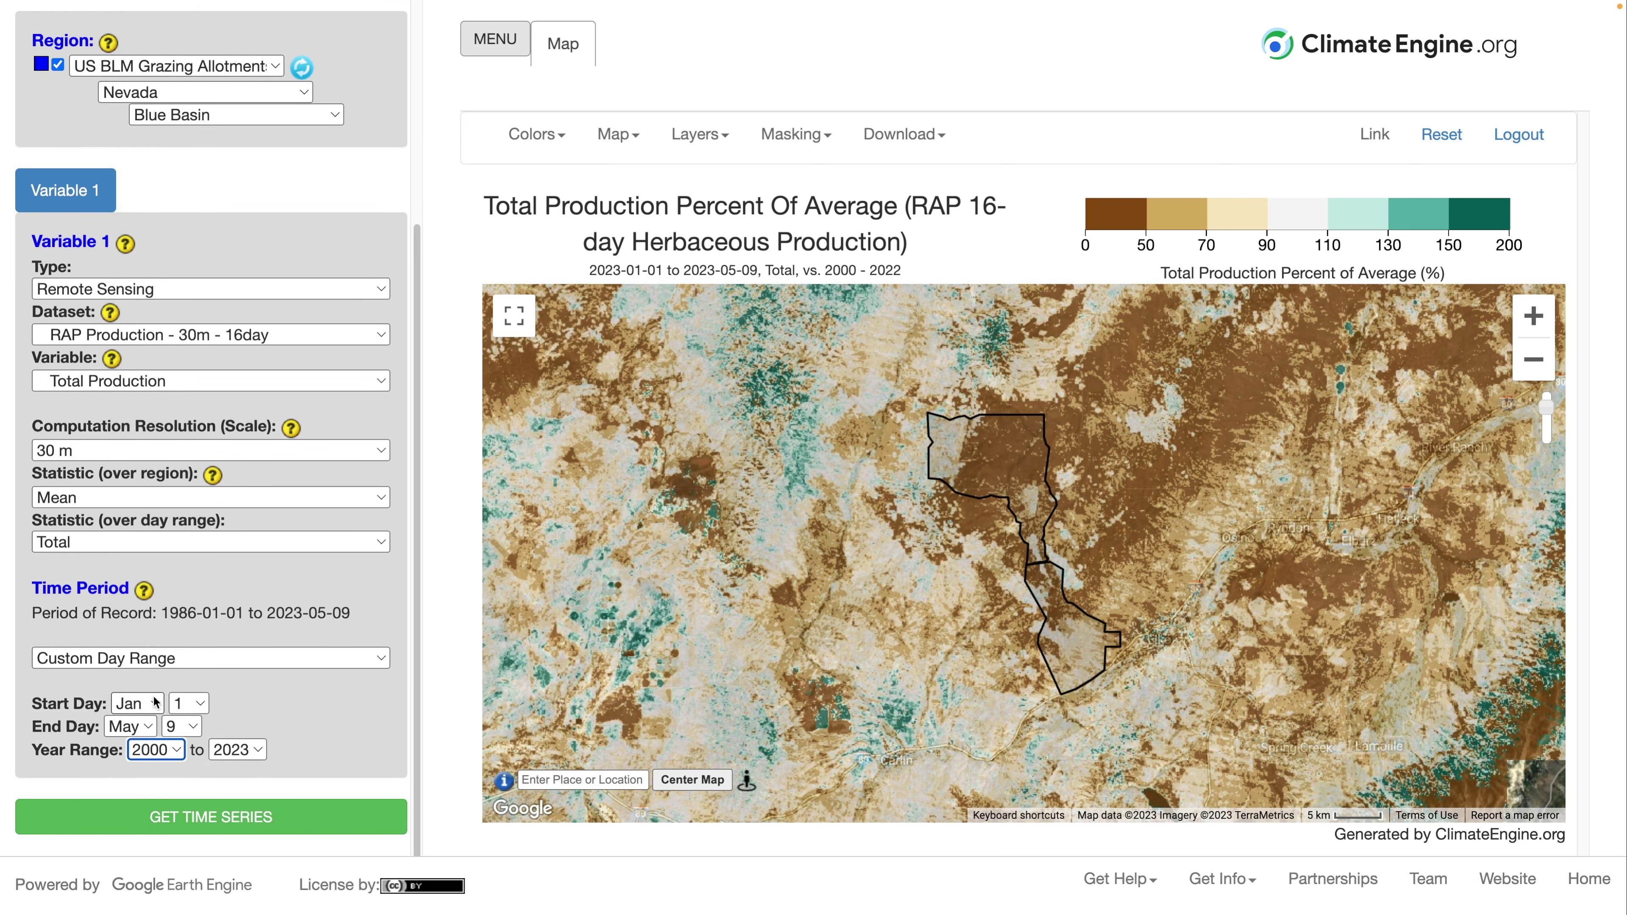
left_click(221, 809)
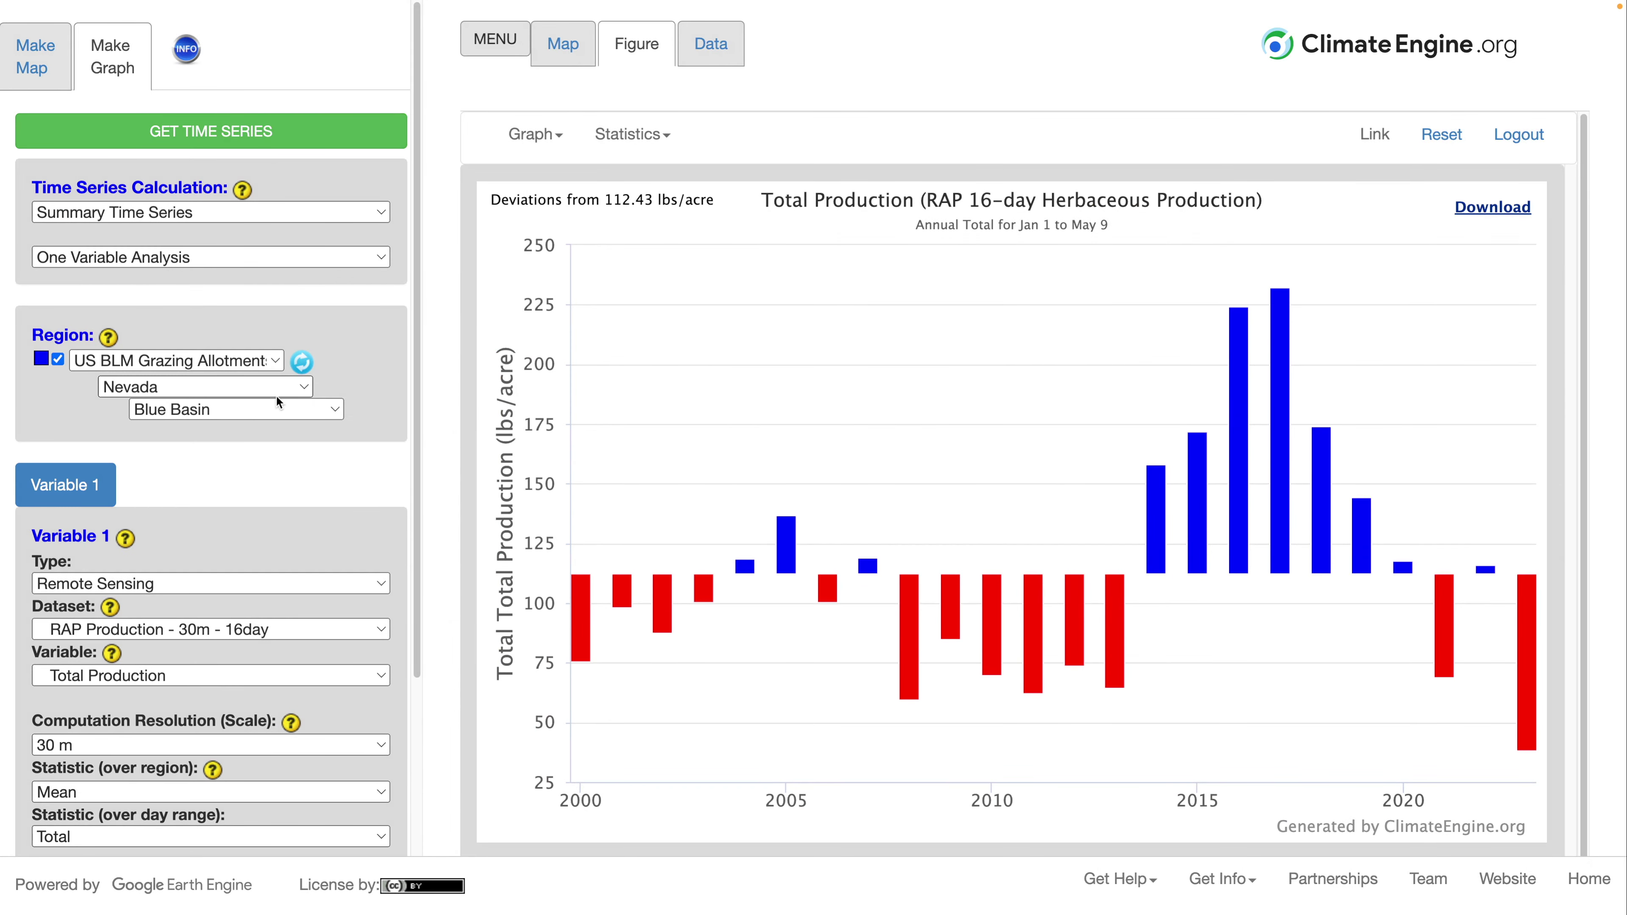
Step: Examine the yearly bars in the total production graph and change the time series to Two Variable Analysis
mouse_move(1203, 537)
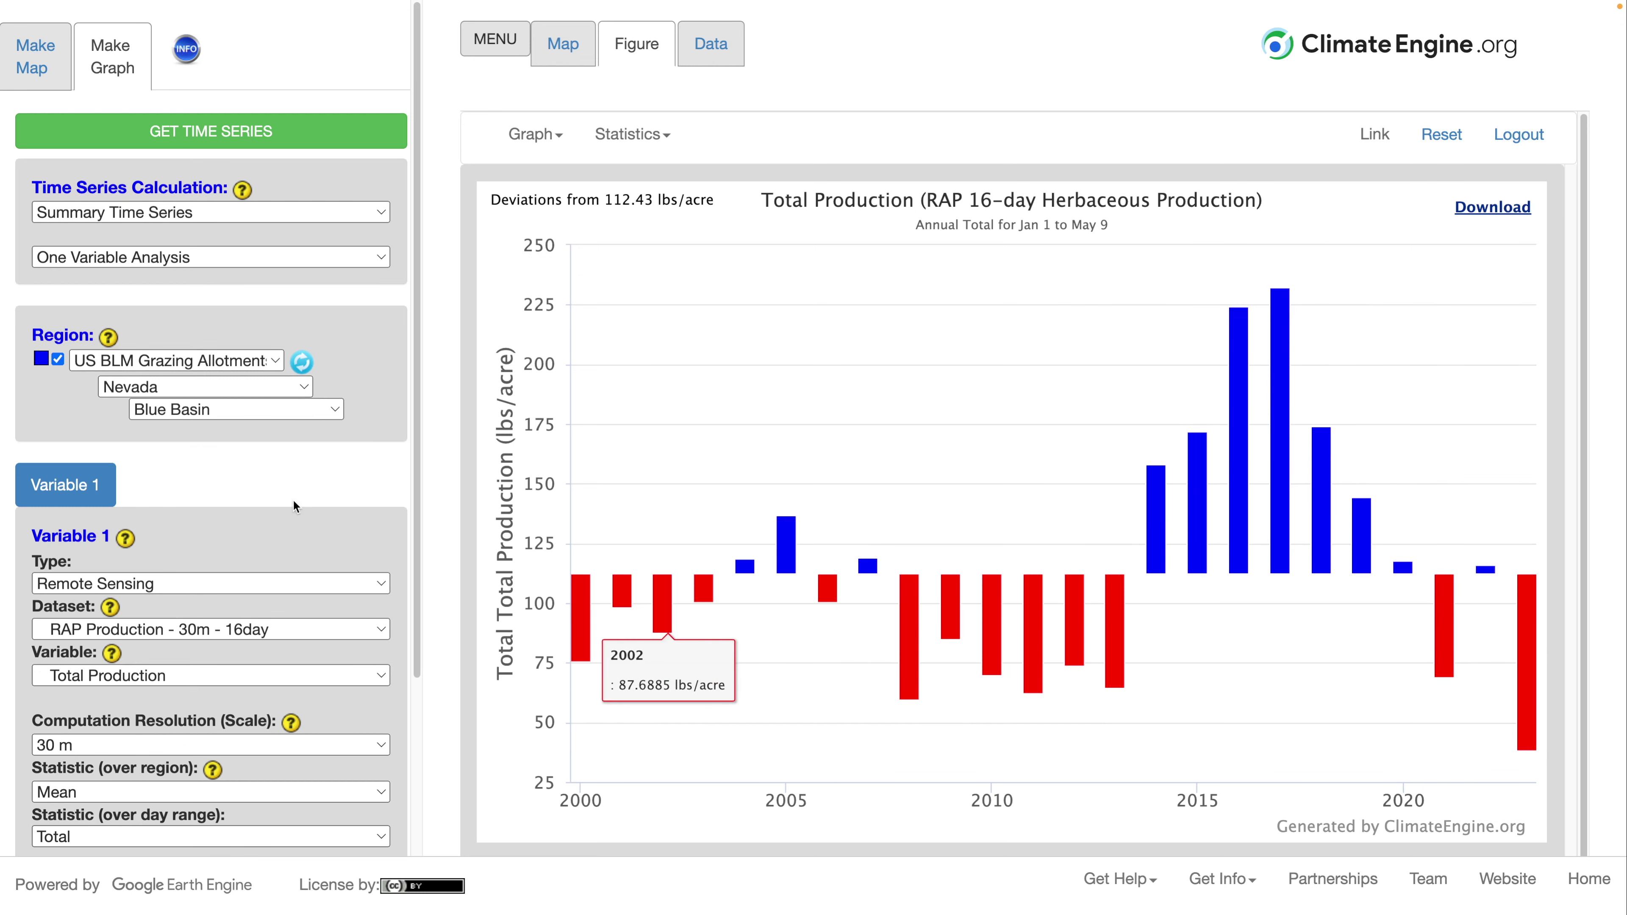
scroll(280, 495, "down", 4)
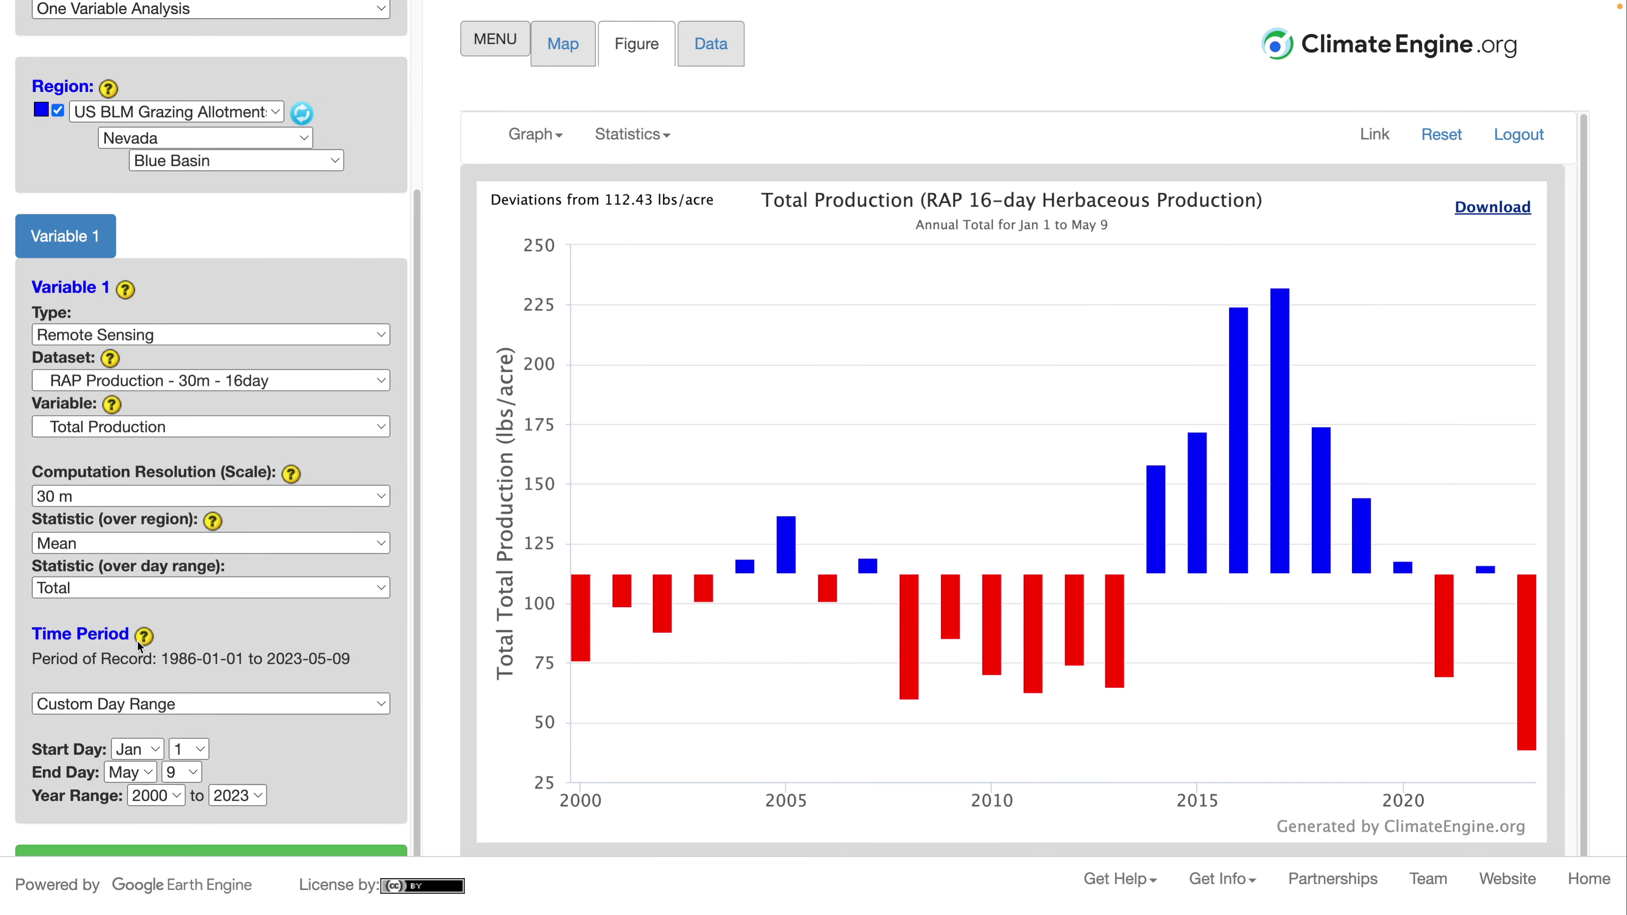
scroll(201, 282, "up", 3)
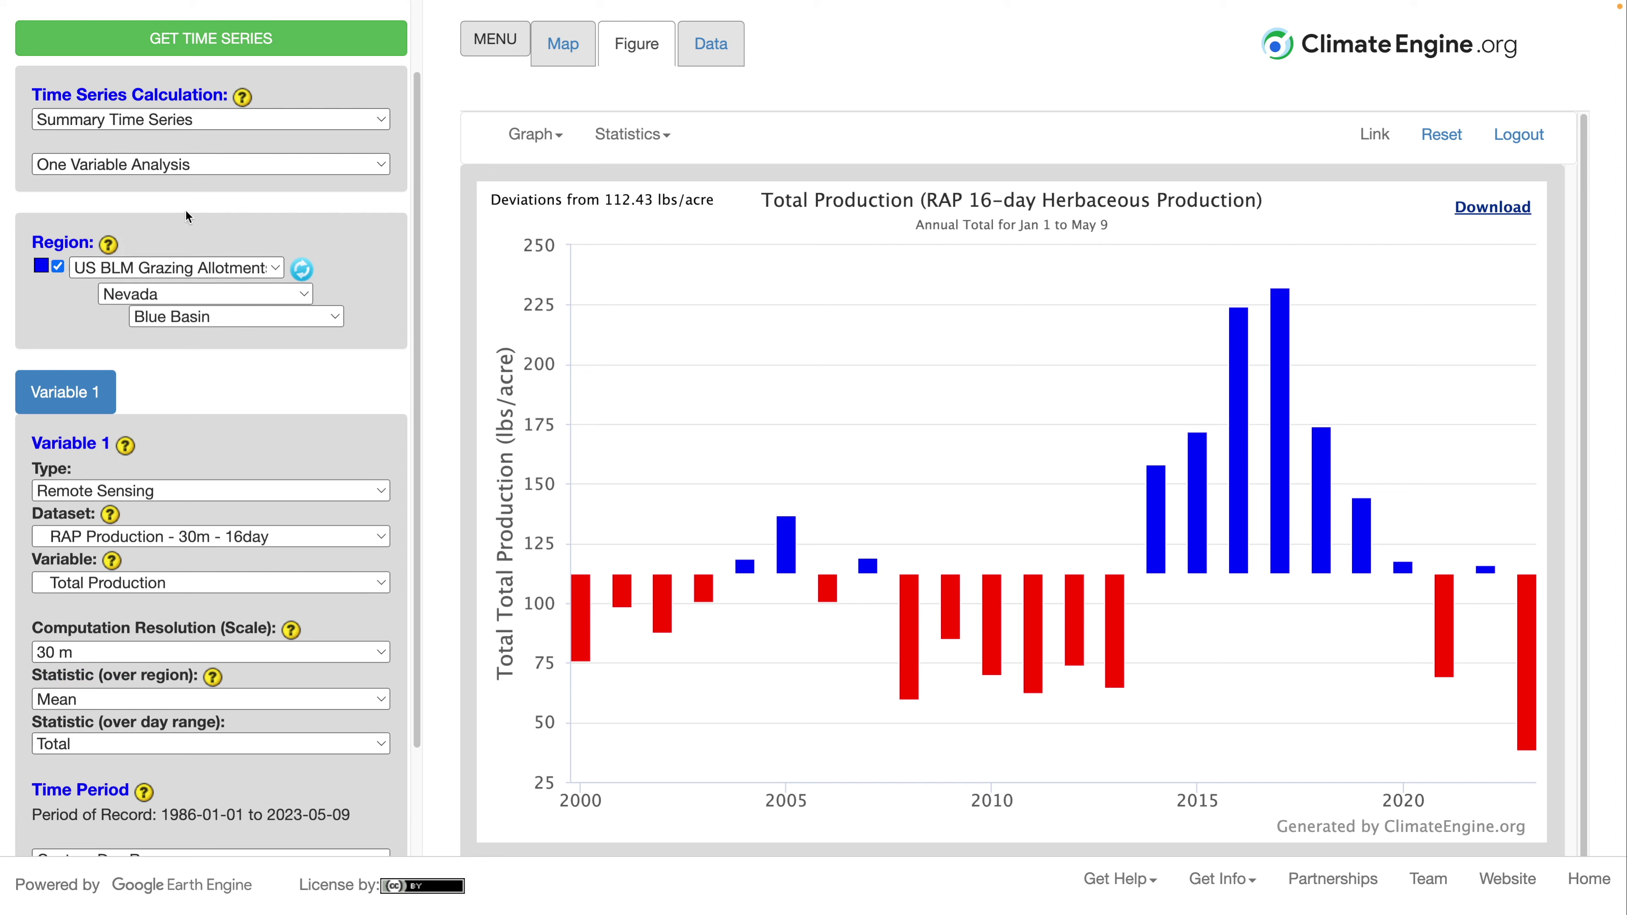
left_click(186, 172)
key("Return")
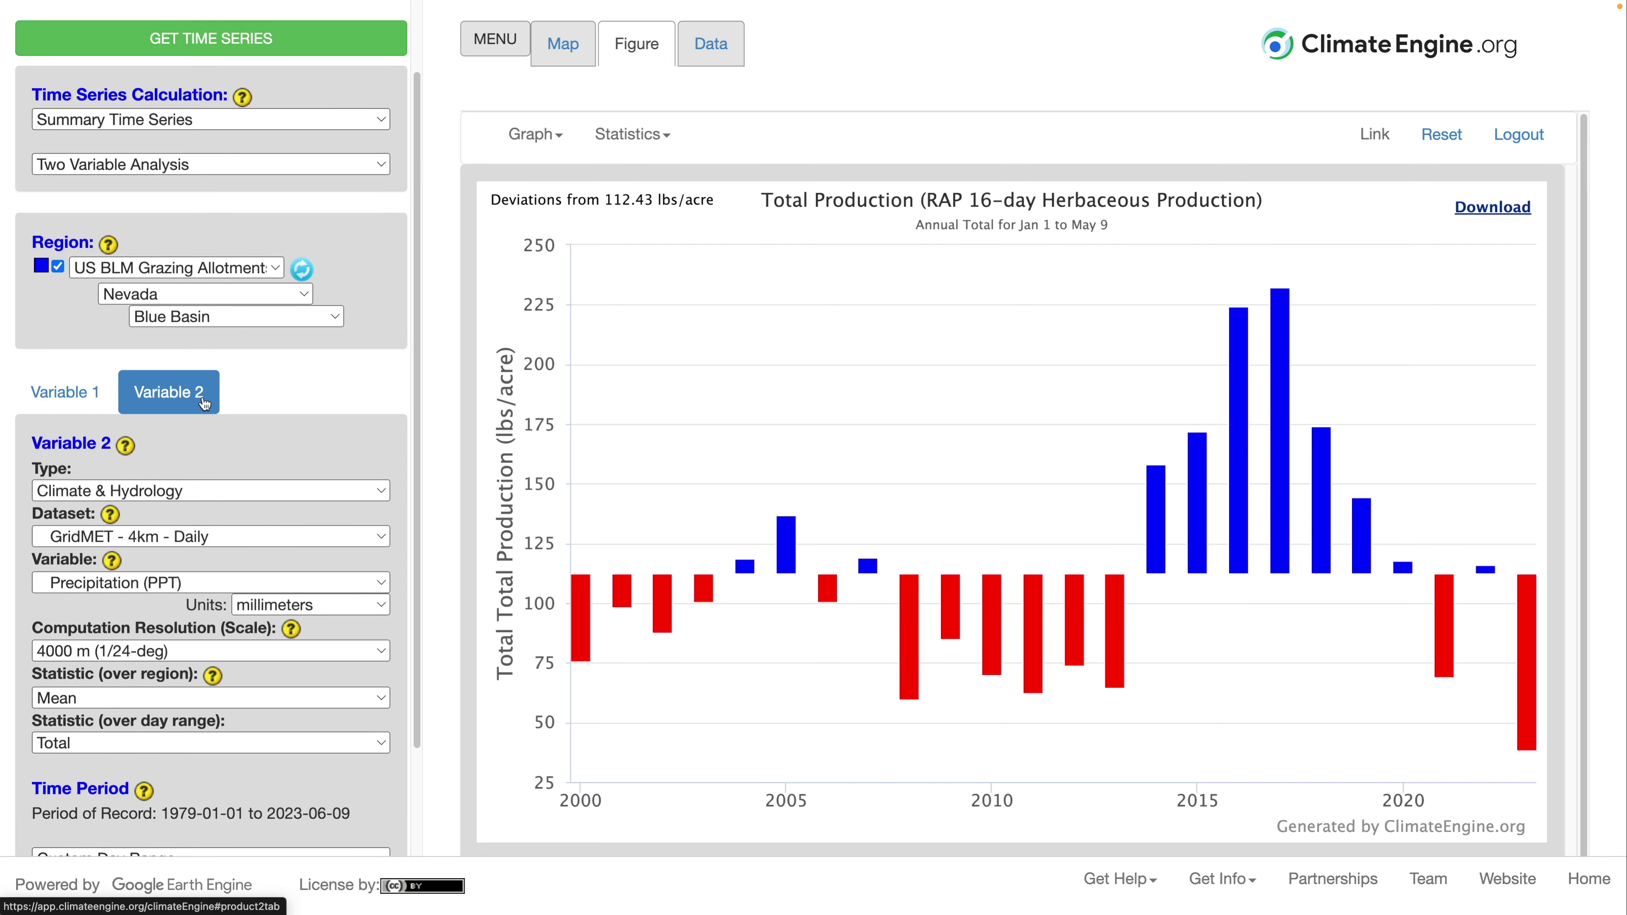
Step: Set Variable 2's custom day range to start in October and end in May, beginning from the Northern Water Year preset
scroll(352, 417, "down", 3)
left_click(173, 723)
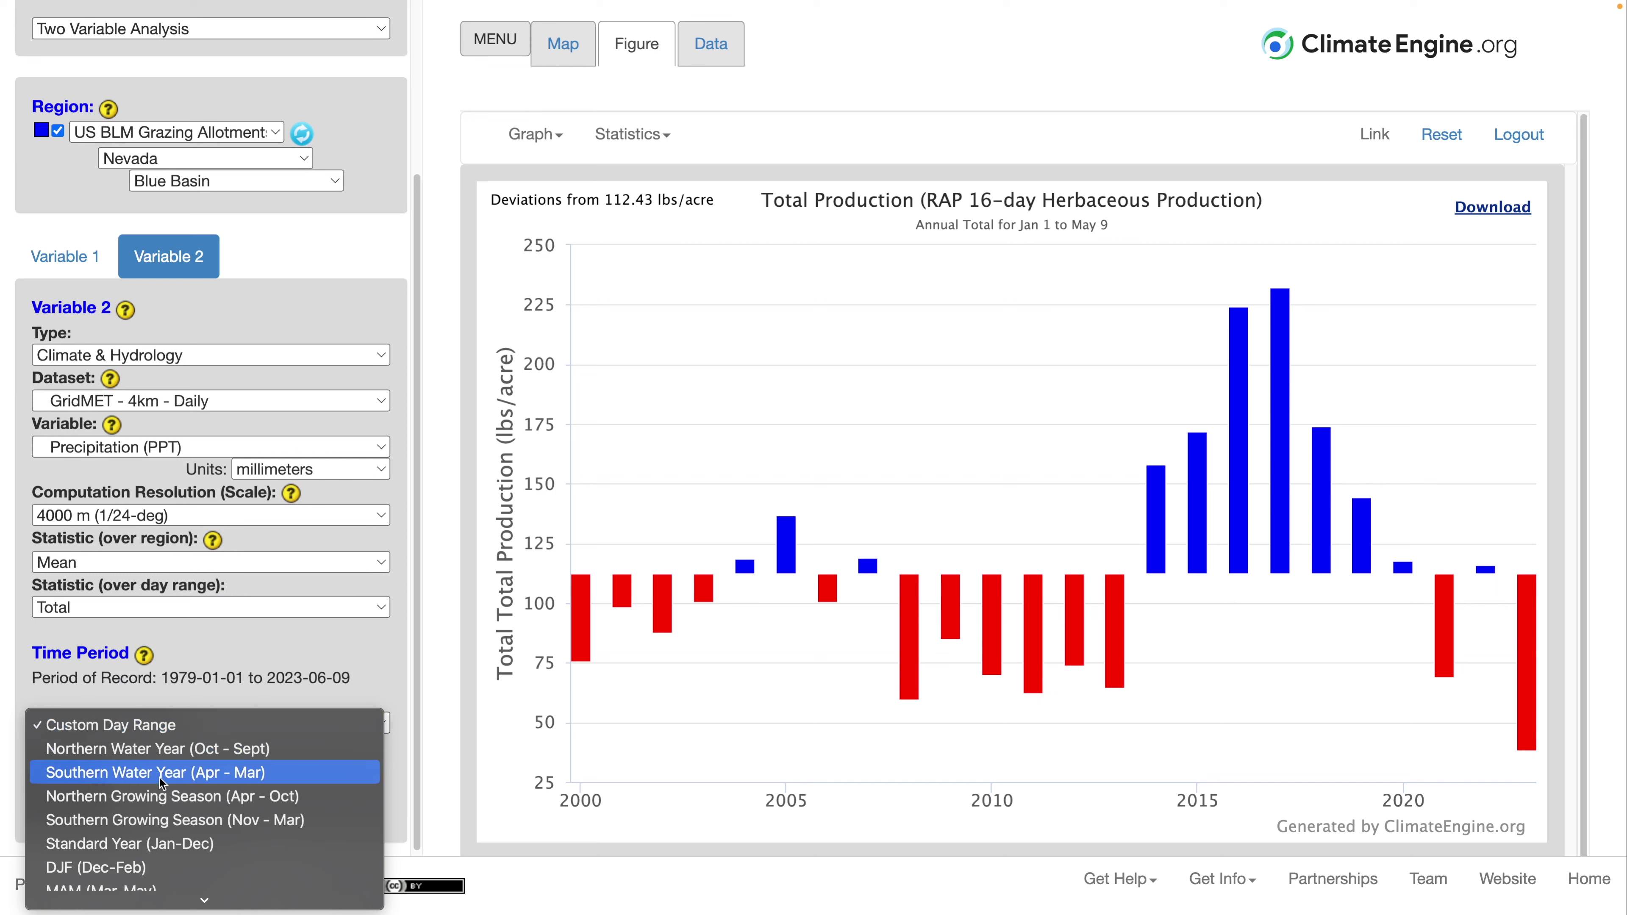
left_click(158, 755)
left_click(161, 725)
left_click(163, 725)
left_click(146, 791)
left_click(146, 696)
left_click(188, 794)
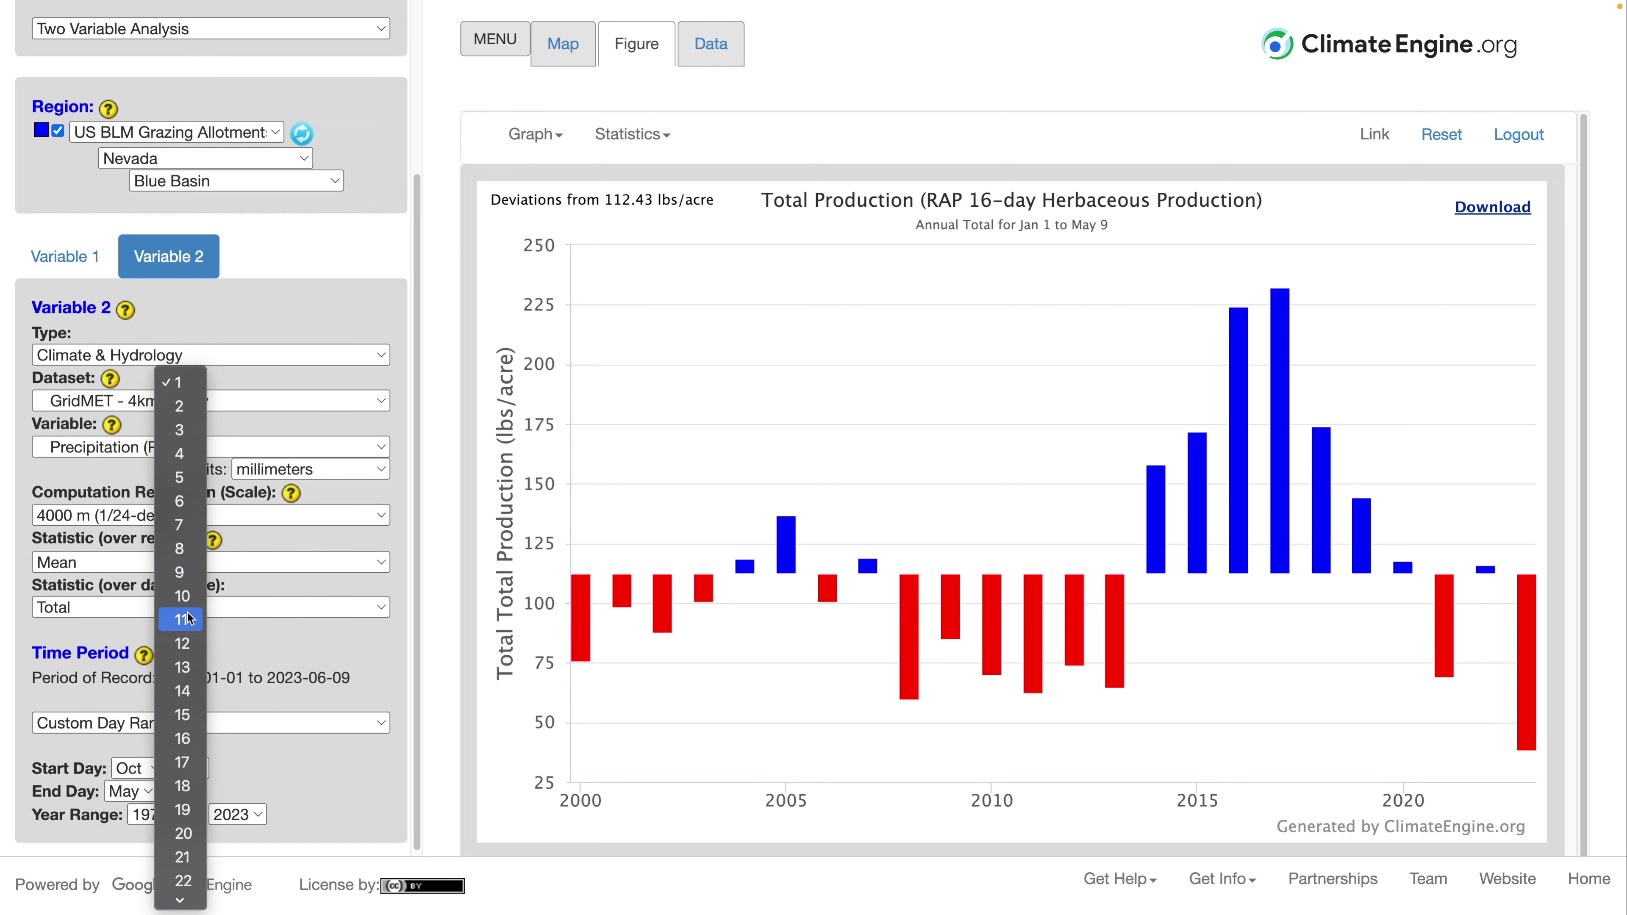